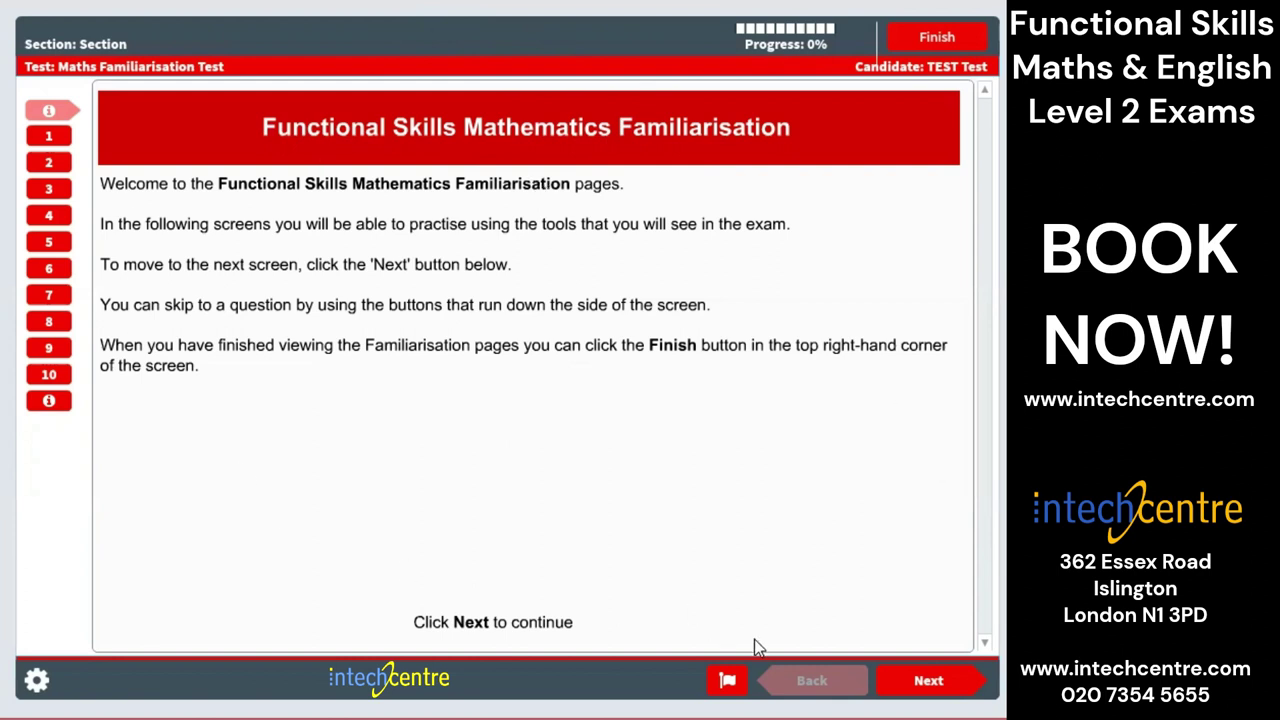
- Calculate 36 × 6 with the on-screen calculator of question 1, move the calculator aside and close it
click(928, 681)
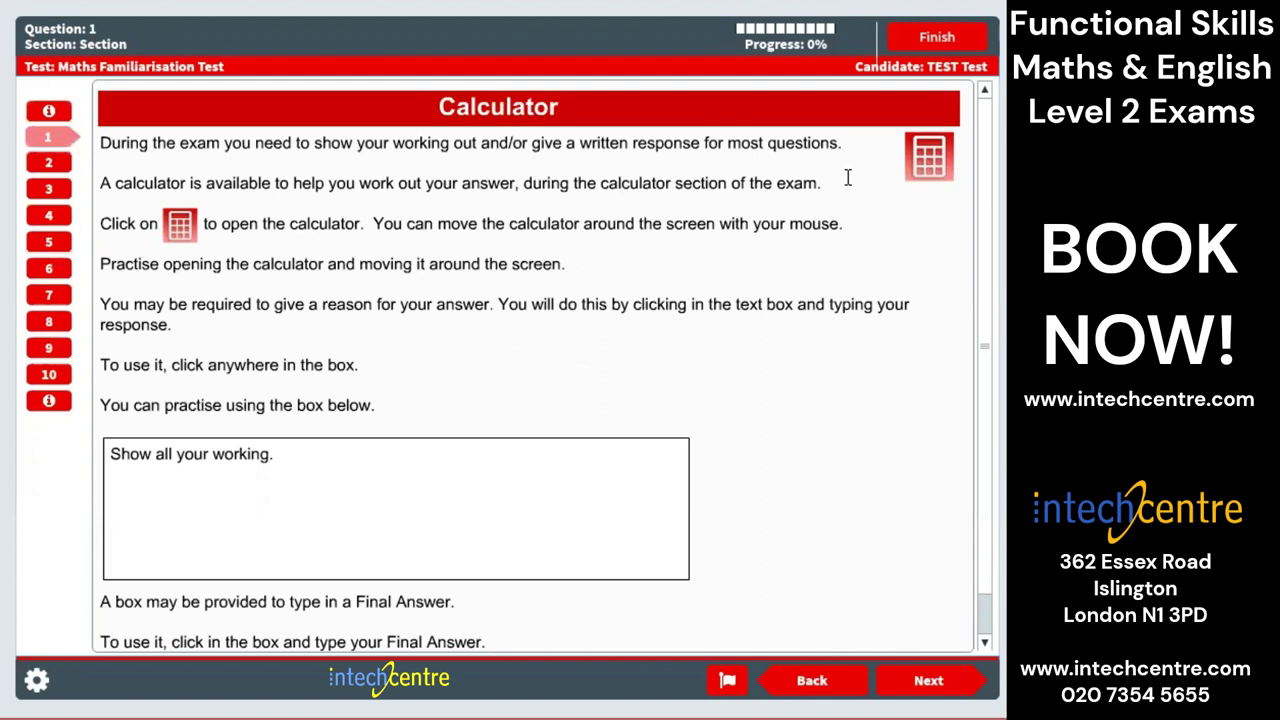
click(929, 165)
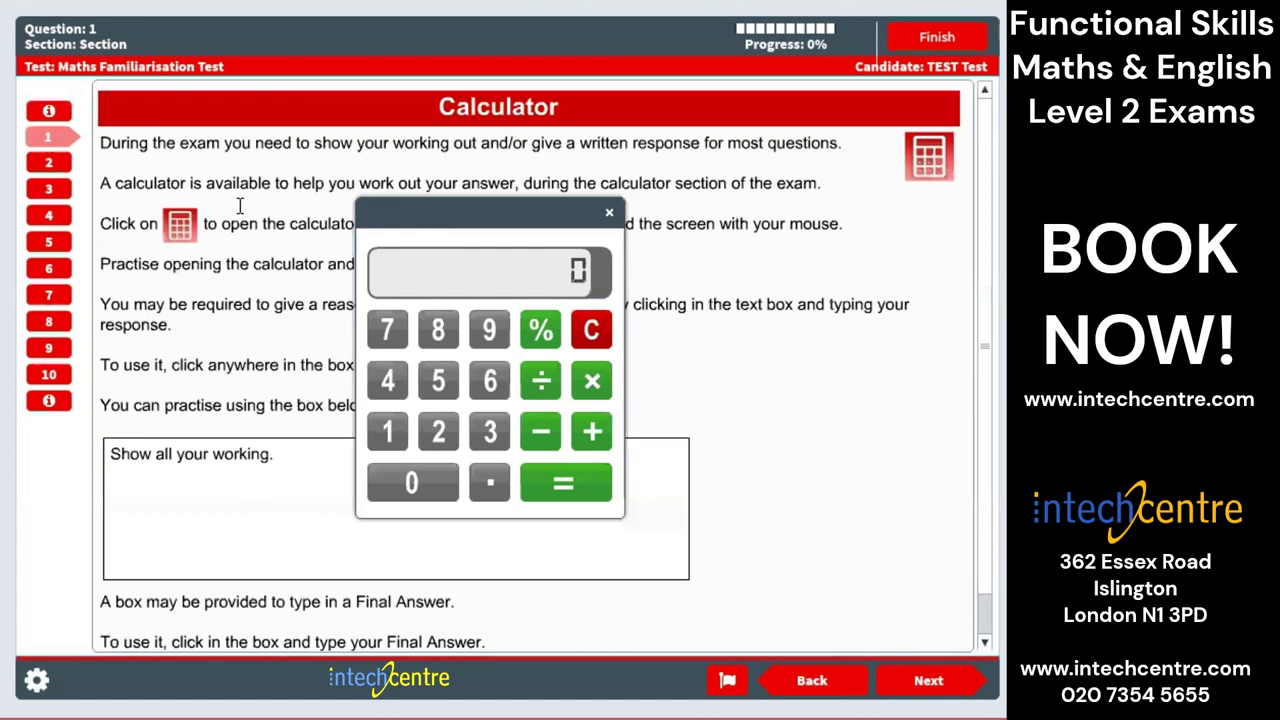
click(490, 431)
click(490, 380)
click(592, 381)
click(490, 380)
click(565, 483)
drag(475, 214, 959, 301)
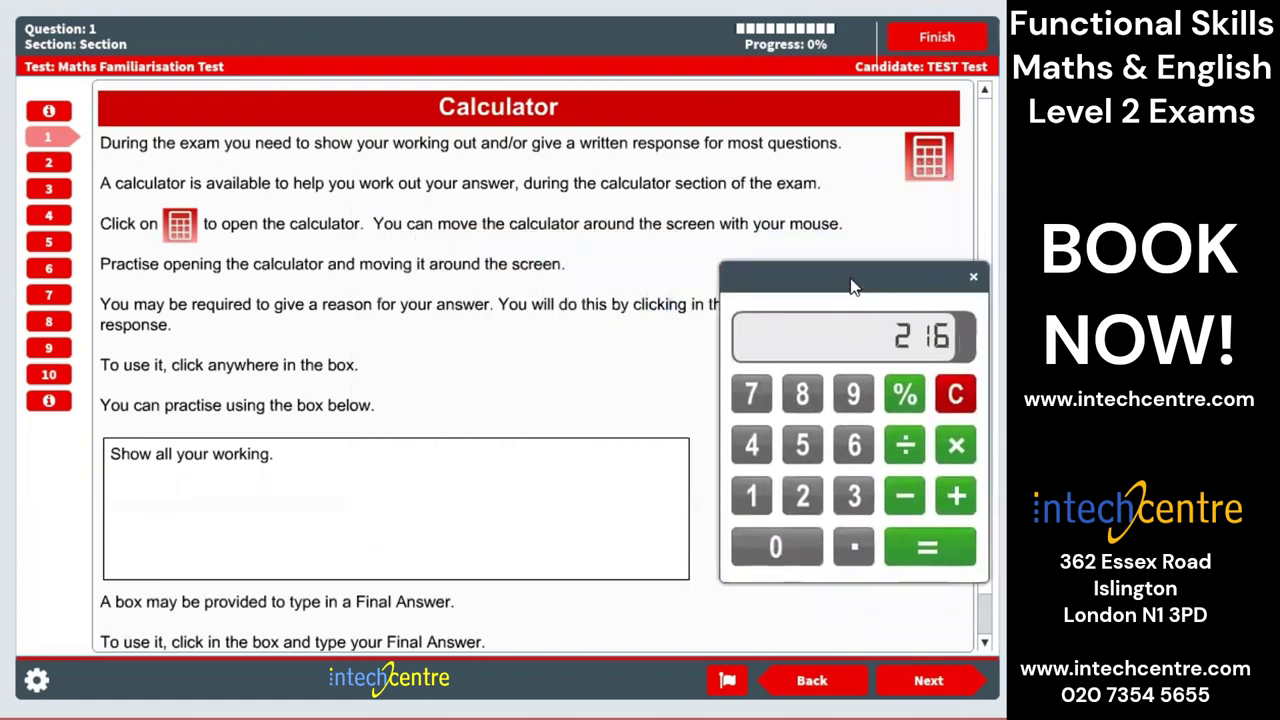
click(974, 277)
- Enter "500 + 500 = 1000" as the working for question 1 and 1000 as its final answer
scroll(409, 398, down, 1)
click(409, 398)
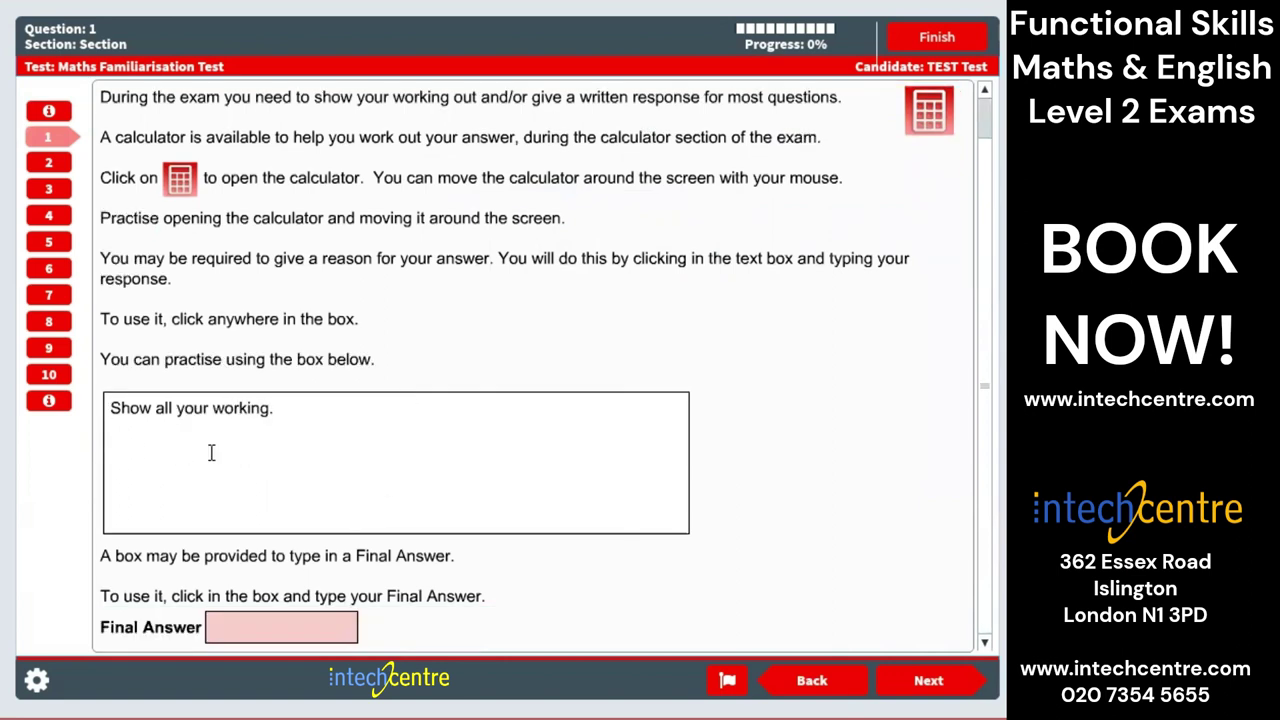
text(50)
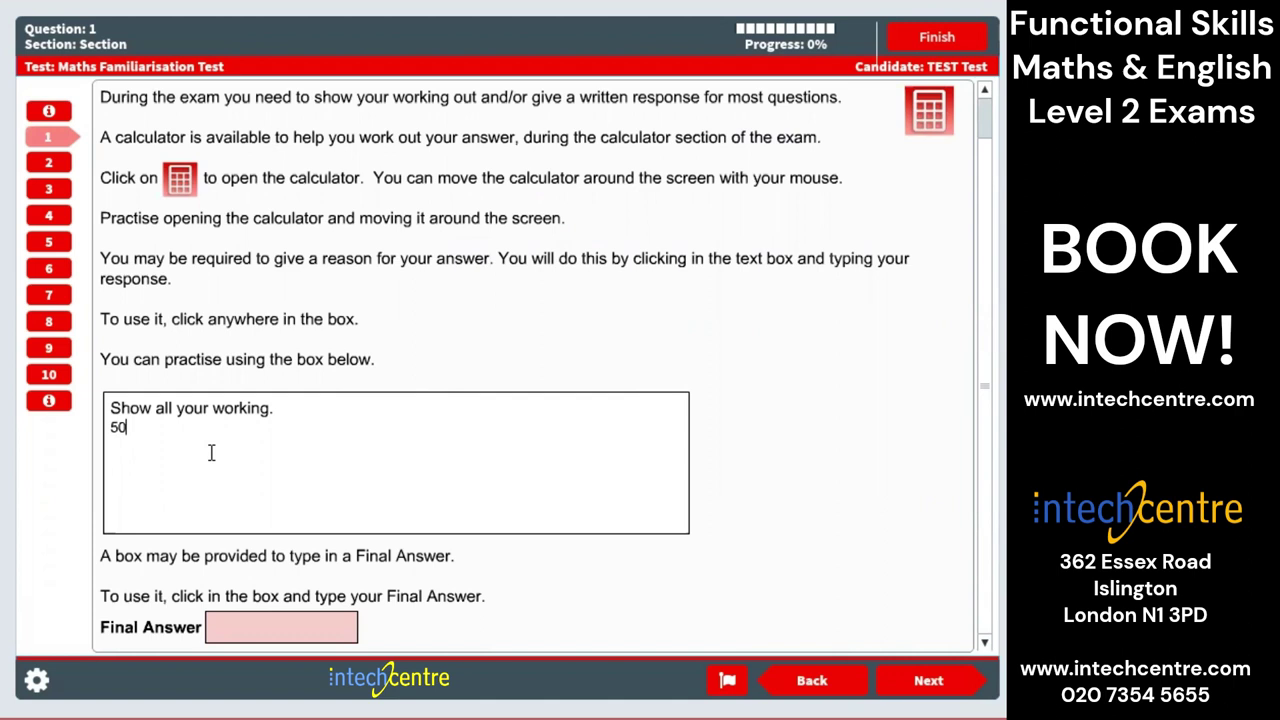
text(0 + 500 = 1000)
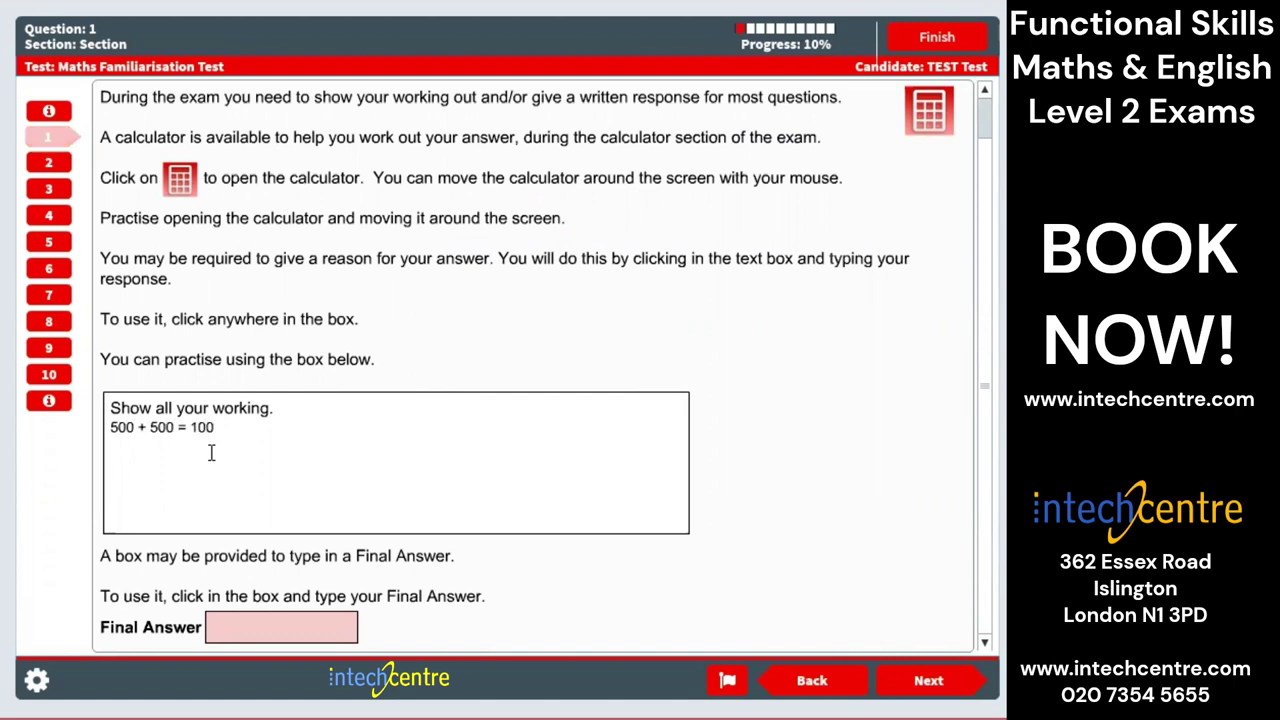
click(344, 622)
text(1000)
key(Tab)
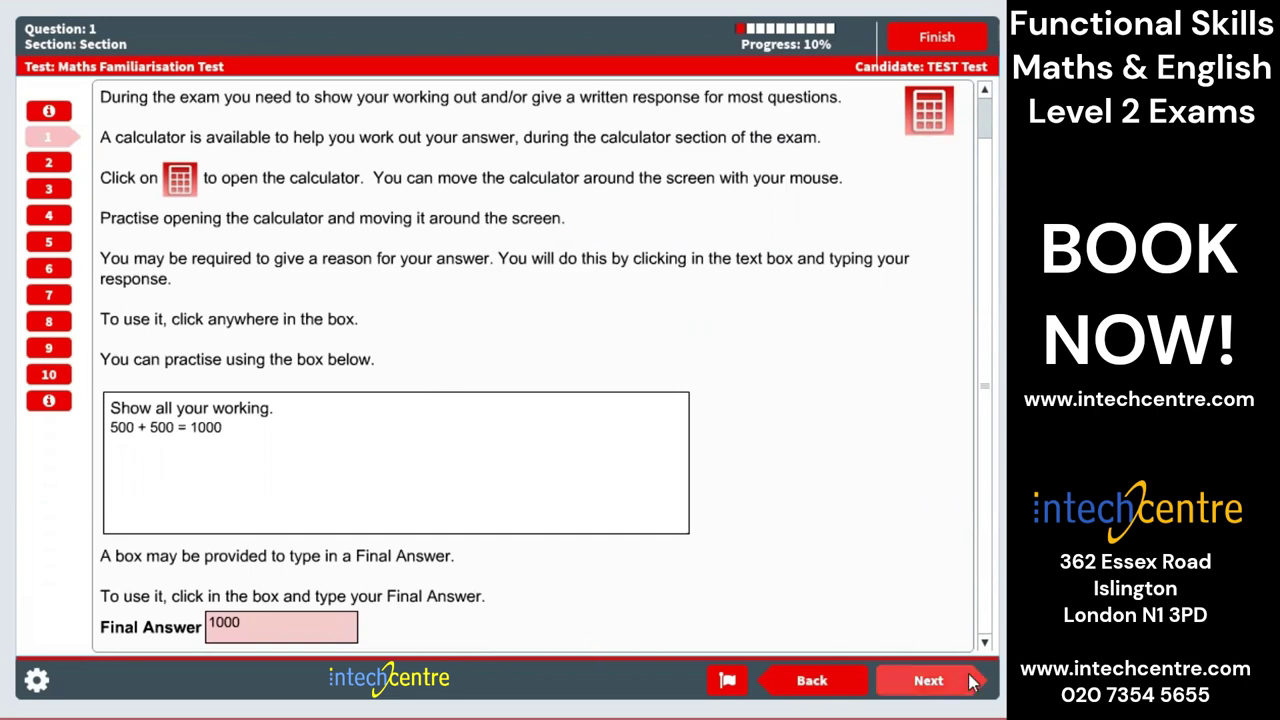
- Fill question 2's actor column from tallest to shortest with Jason Statham, Tom Cruise and Clint Eastwood
key(Return)
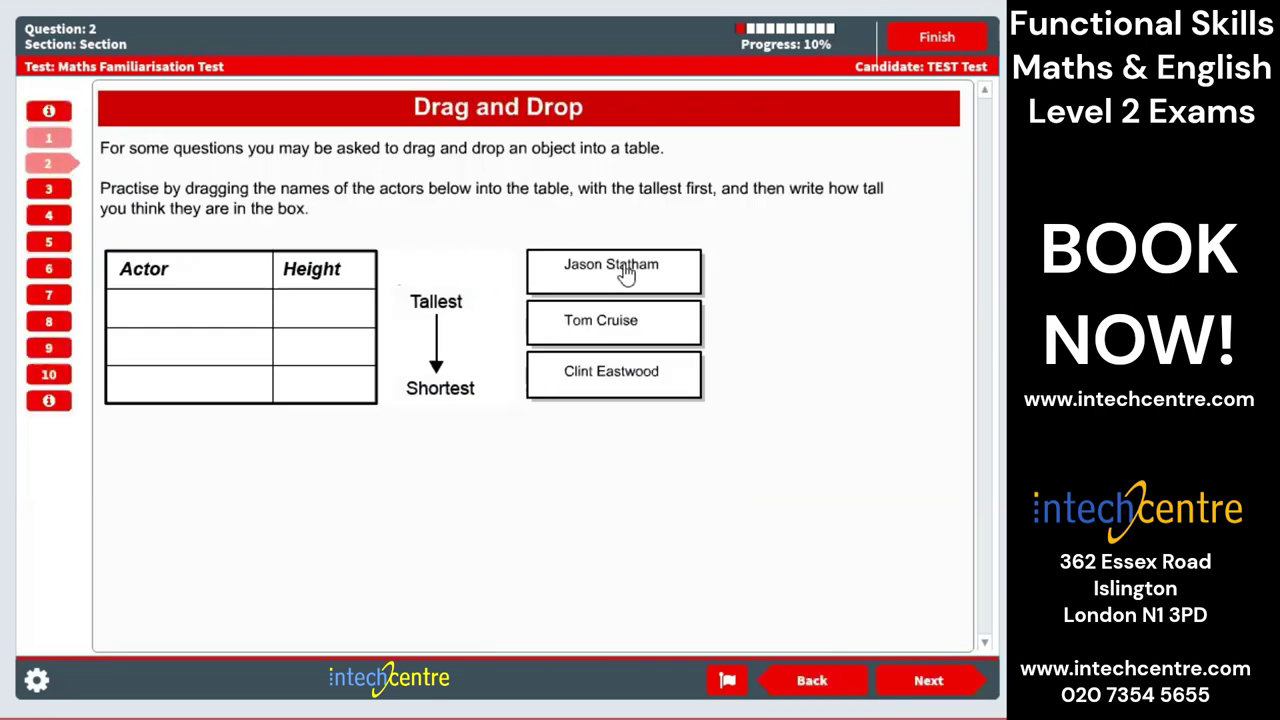
drag(624, 276, 220, 318)
drag(623, 329, 211, 356)
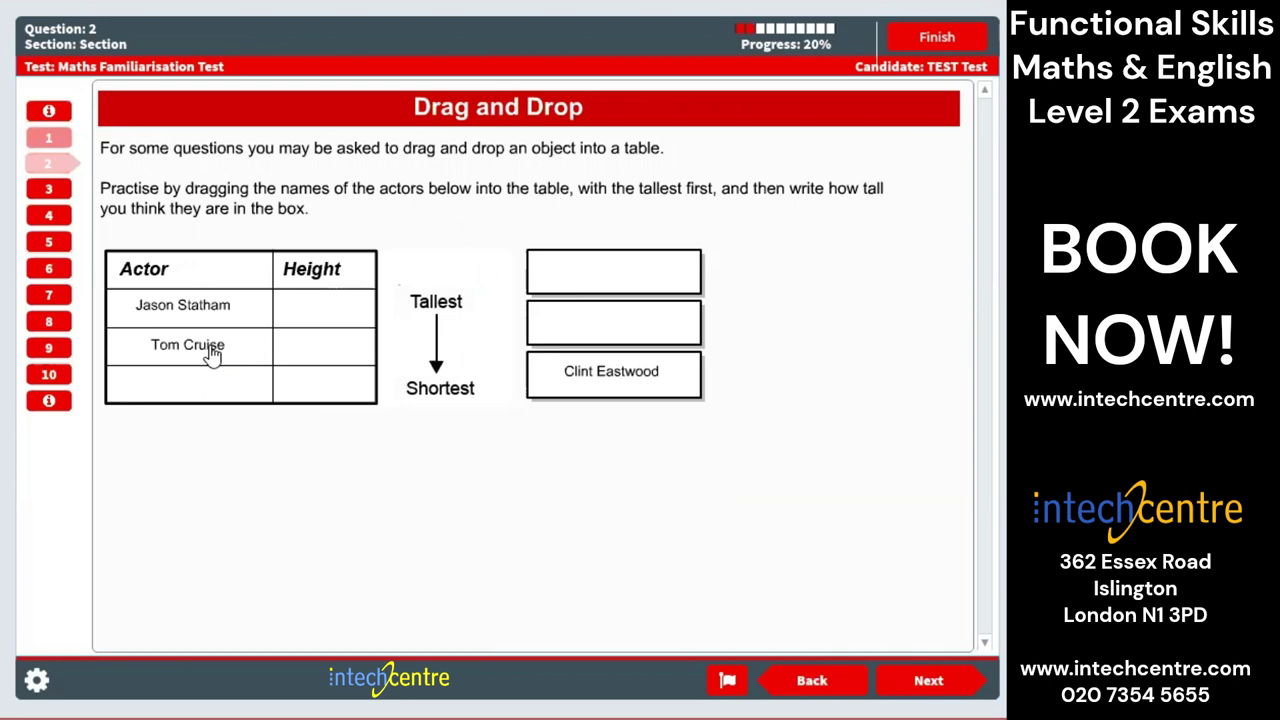
drag(659, 380, 243, 379)
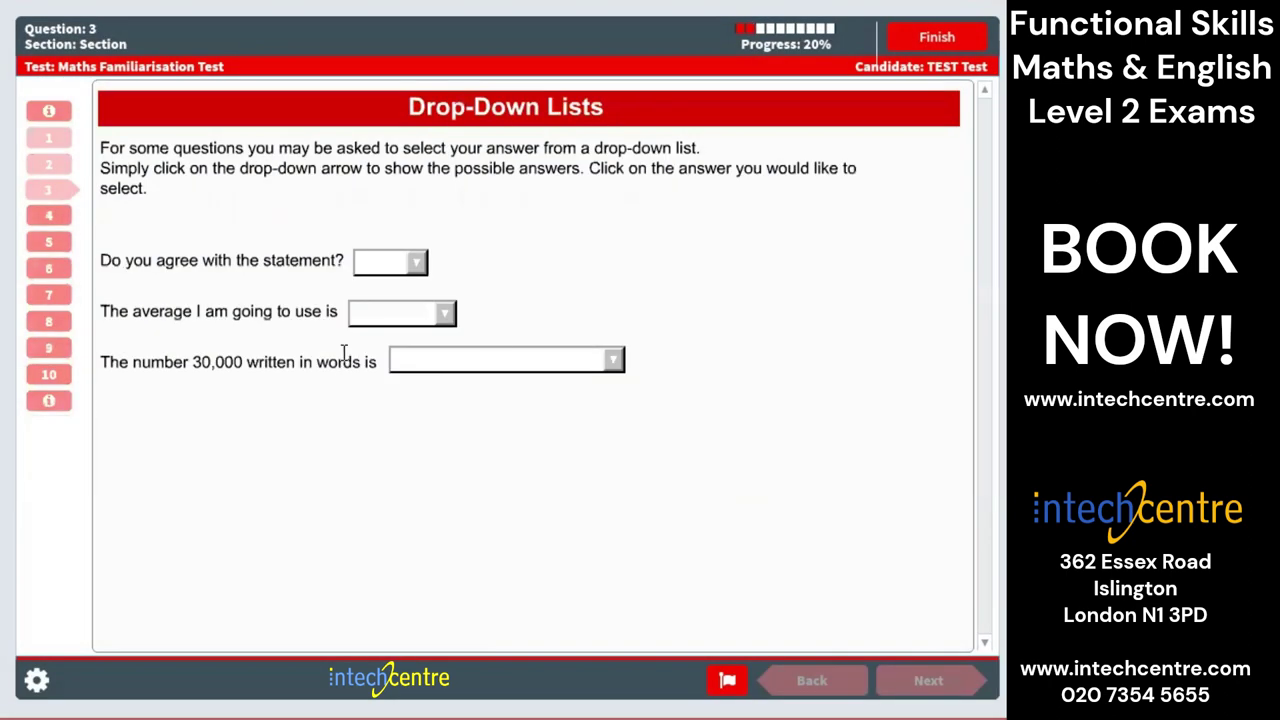
- Answer question 3 with "yes" for the statement, "Mean" for the average and "Thirty thousand" for 30,000 in words
click(416, 263)
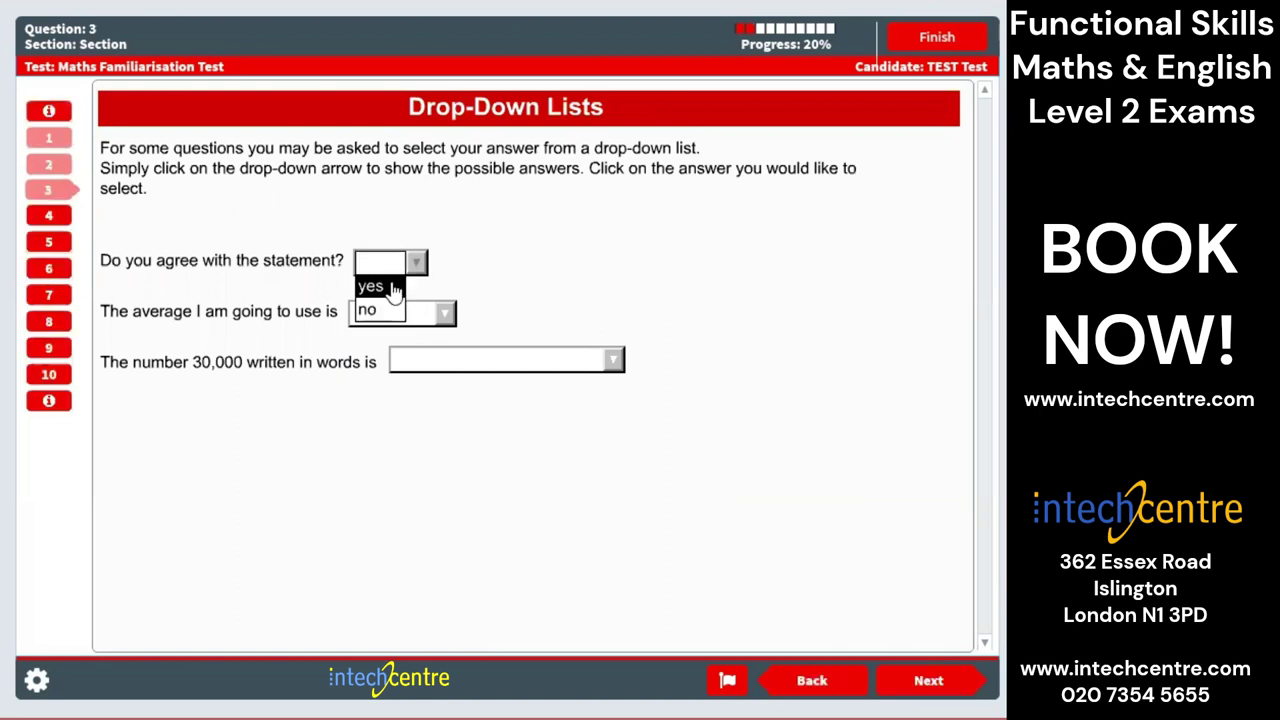
click(374, 284)
click(446, 316)
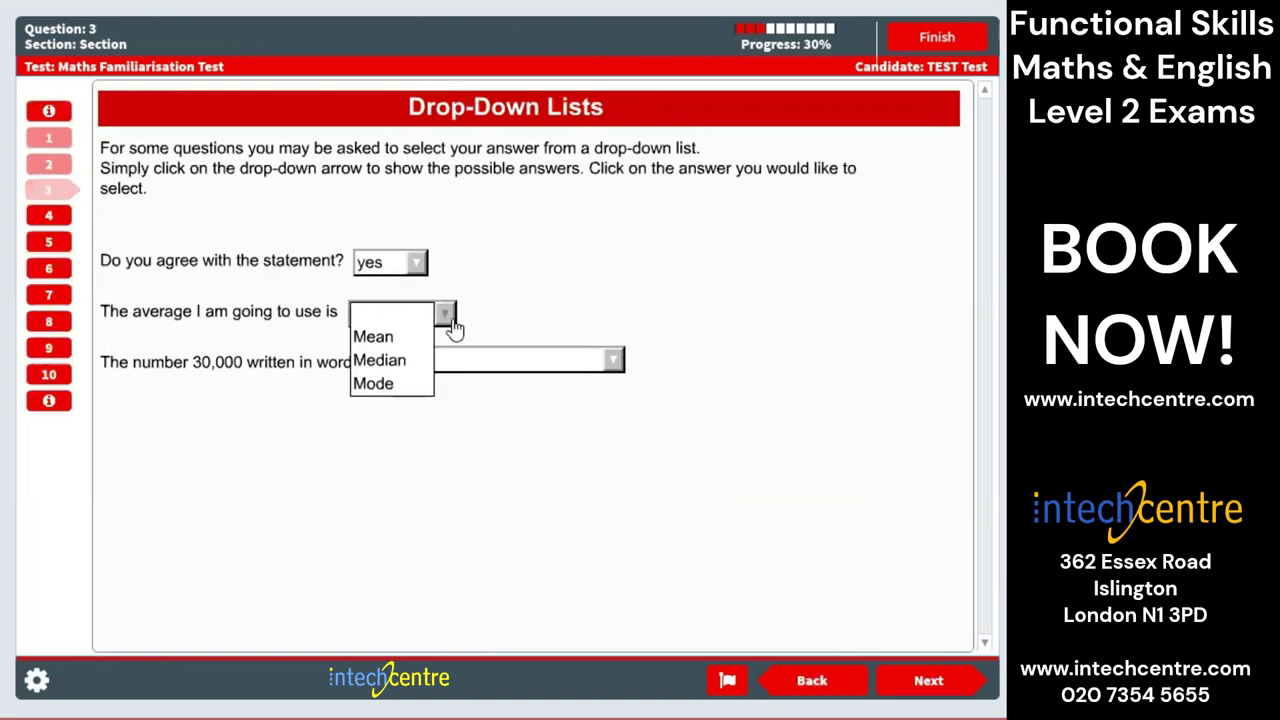
click(372, 336)
click(612, 360)
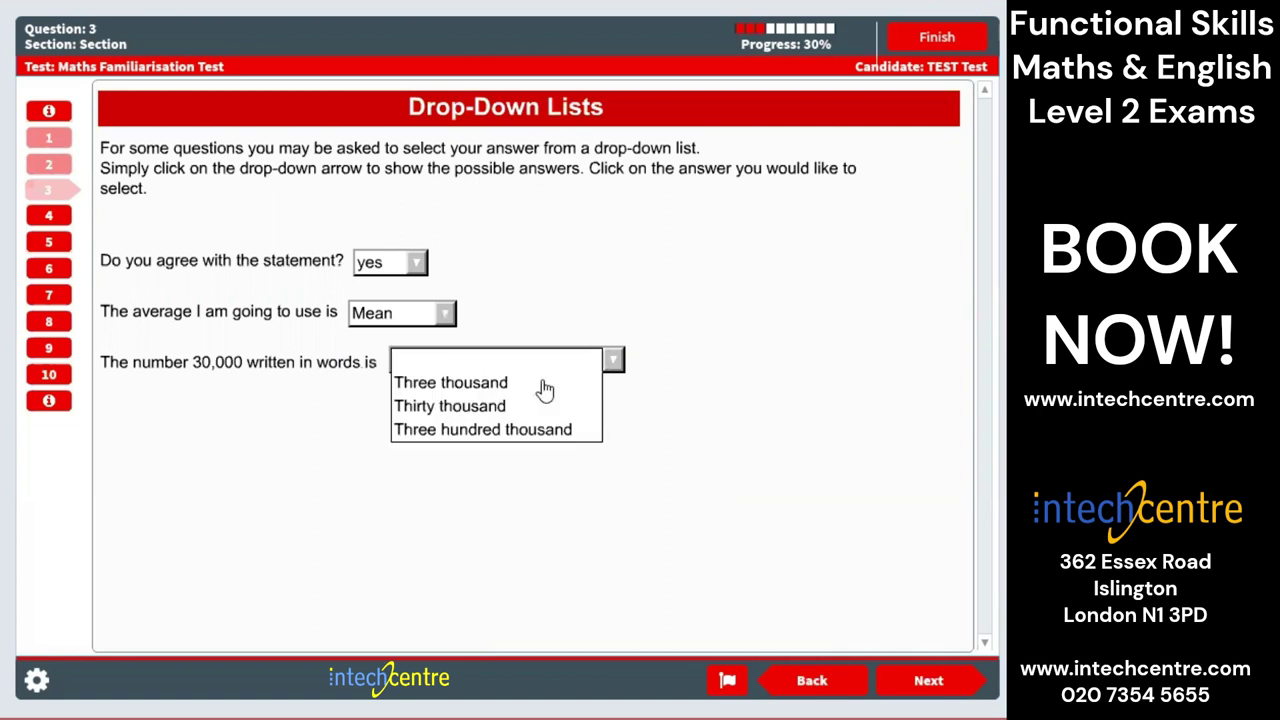
click(459, 408)
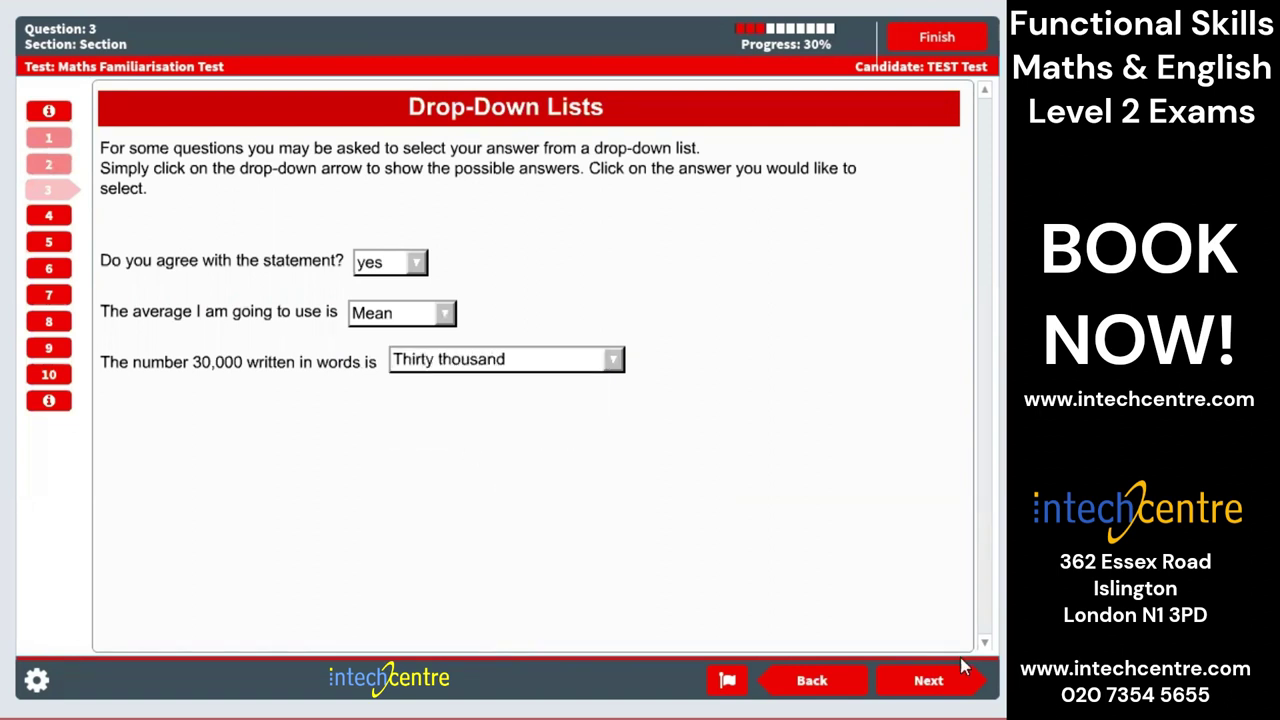
- Draw a circle in the middle of the green lawn in question 4 to mark the BBQ
click(935, 679)
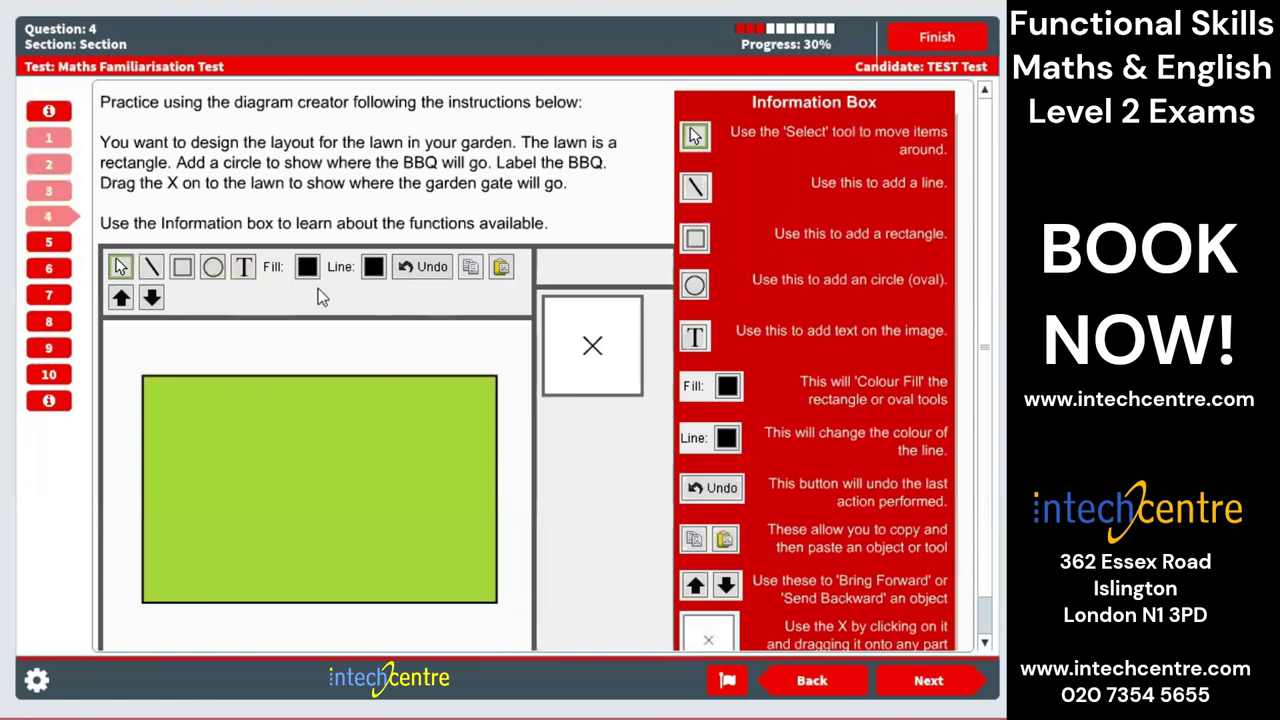
click(210, 268)
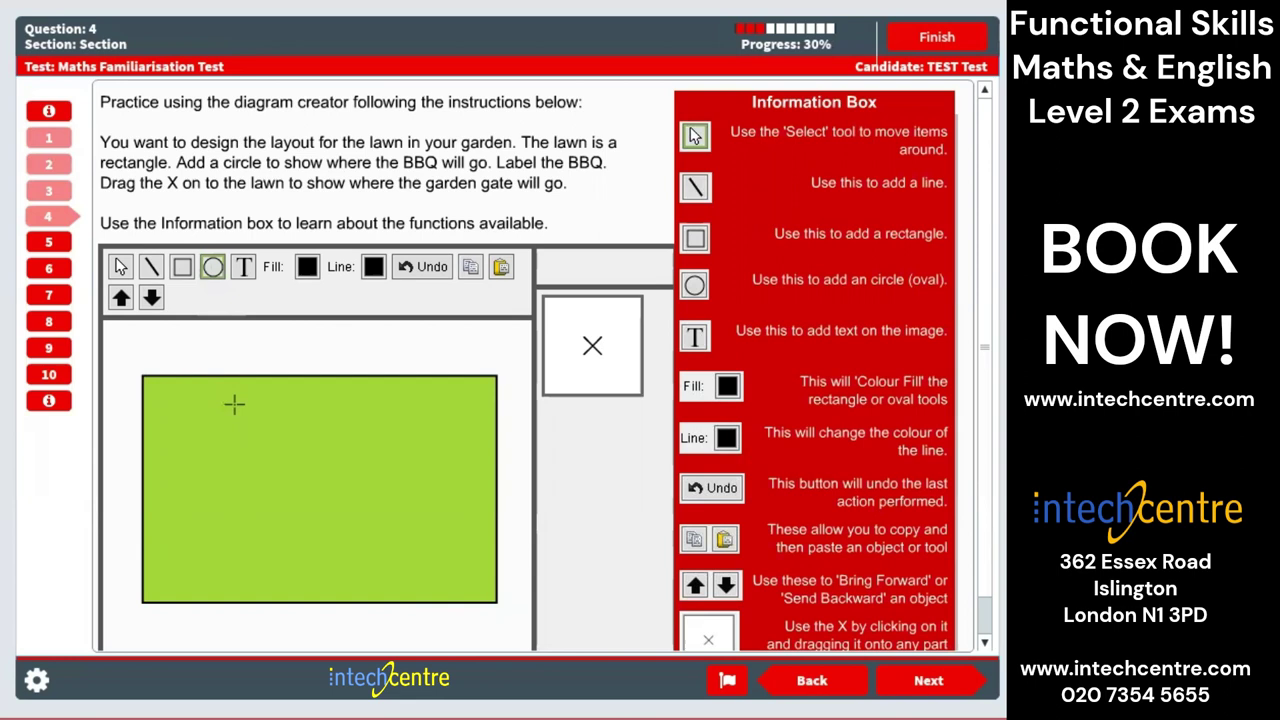
click(268, 445)
drag(320, 487, 319, 474)
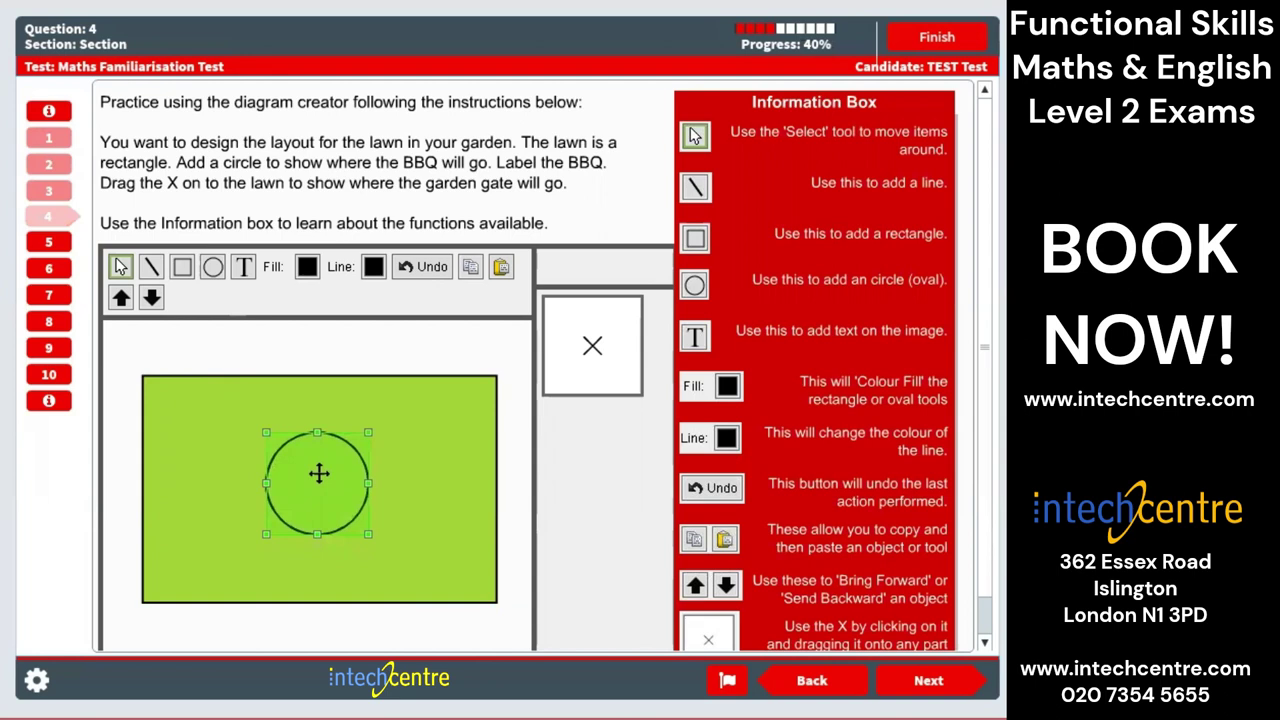
click(524, 491)
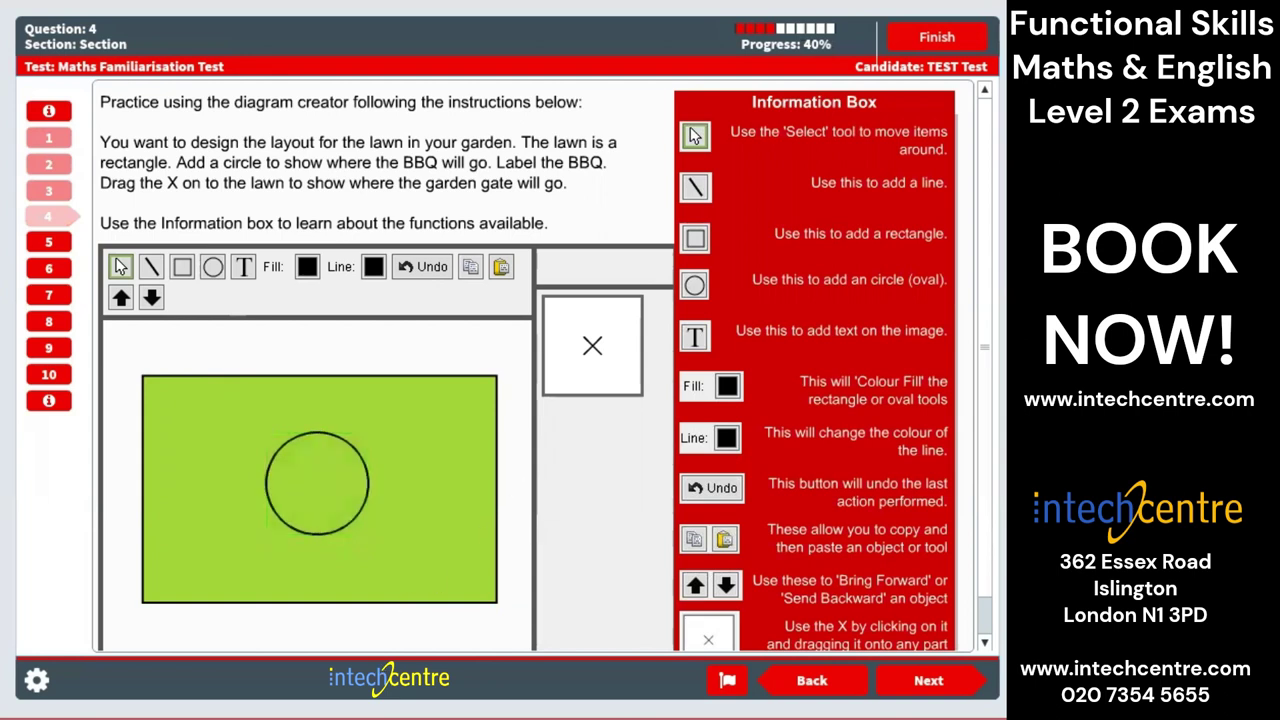
click(300, 482)
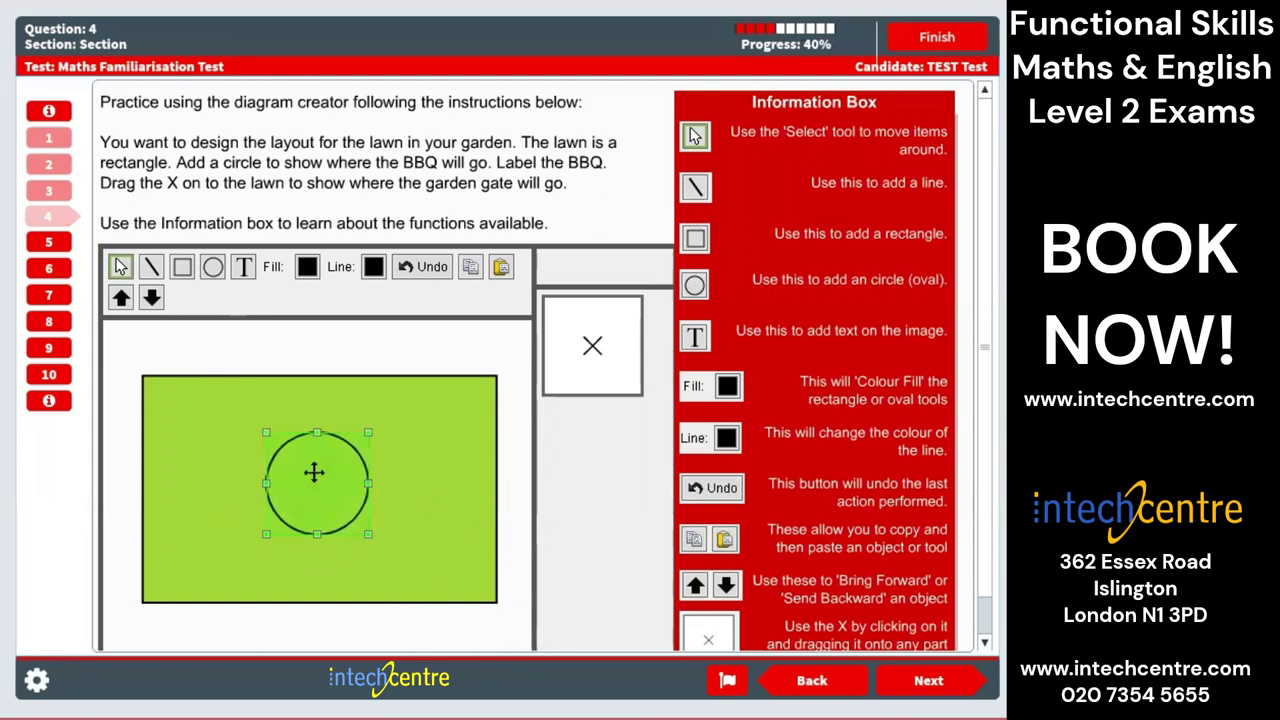
click(522, 485)
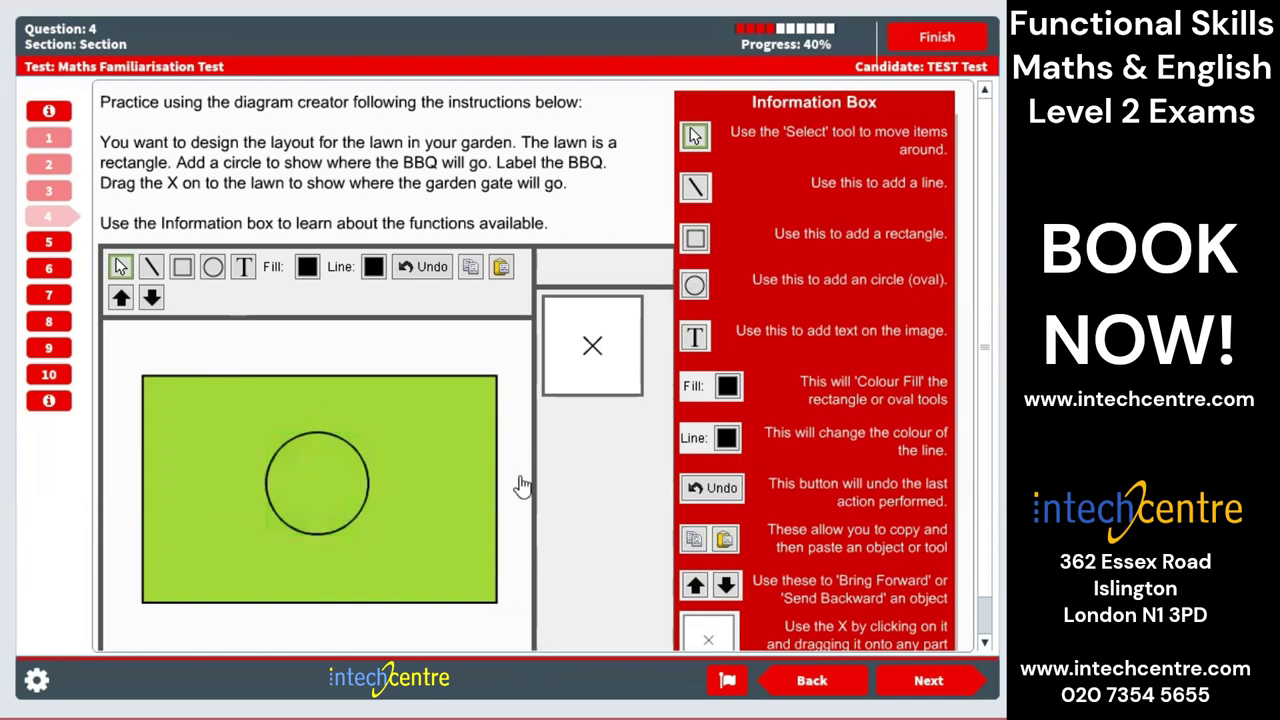
- Add a narrow "BBQ" text label centred in the circle and place the X at the lawn's upper edge as the garden gate
click(244, 269)
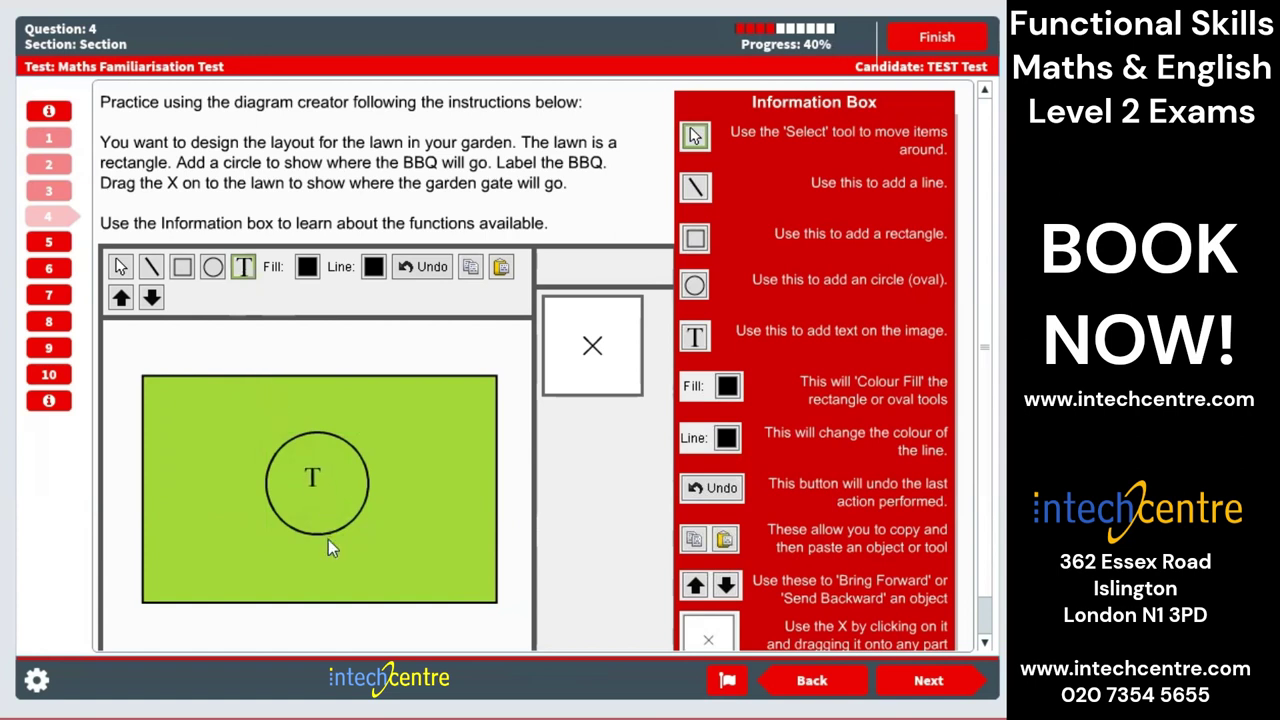
click(312, 478)
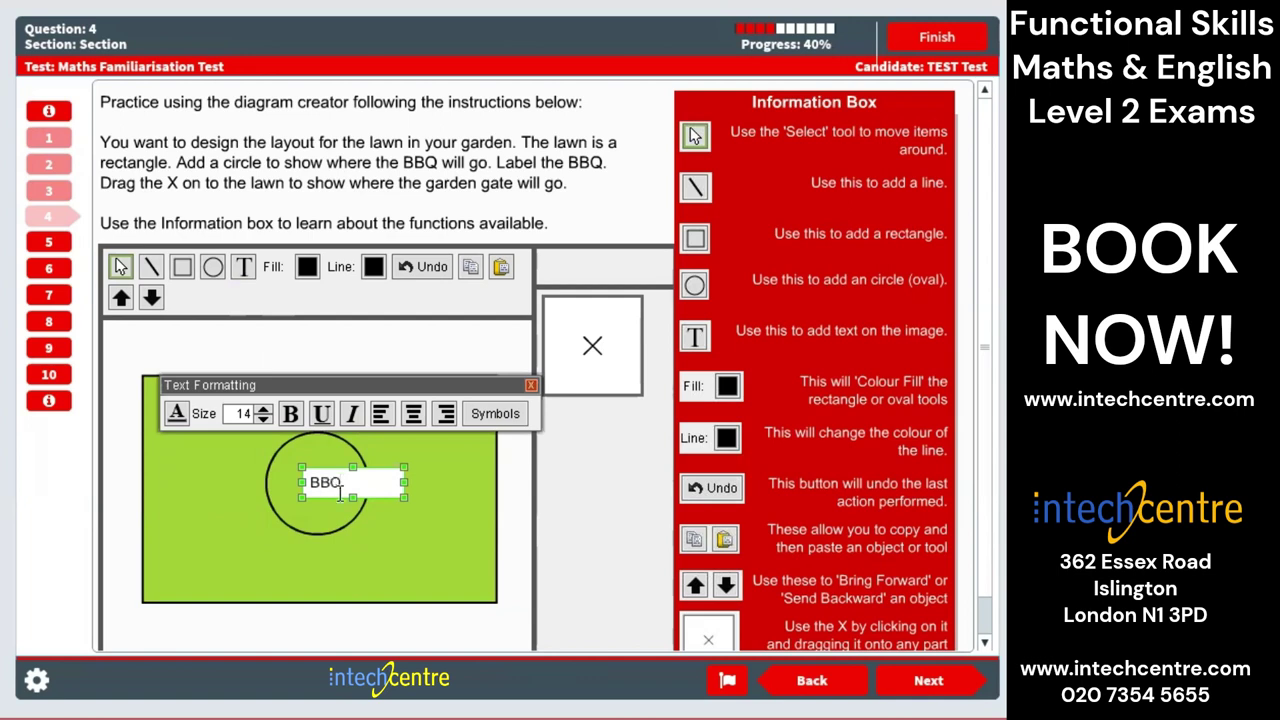
drag(402, 482, 349, 482)
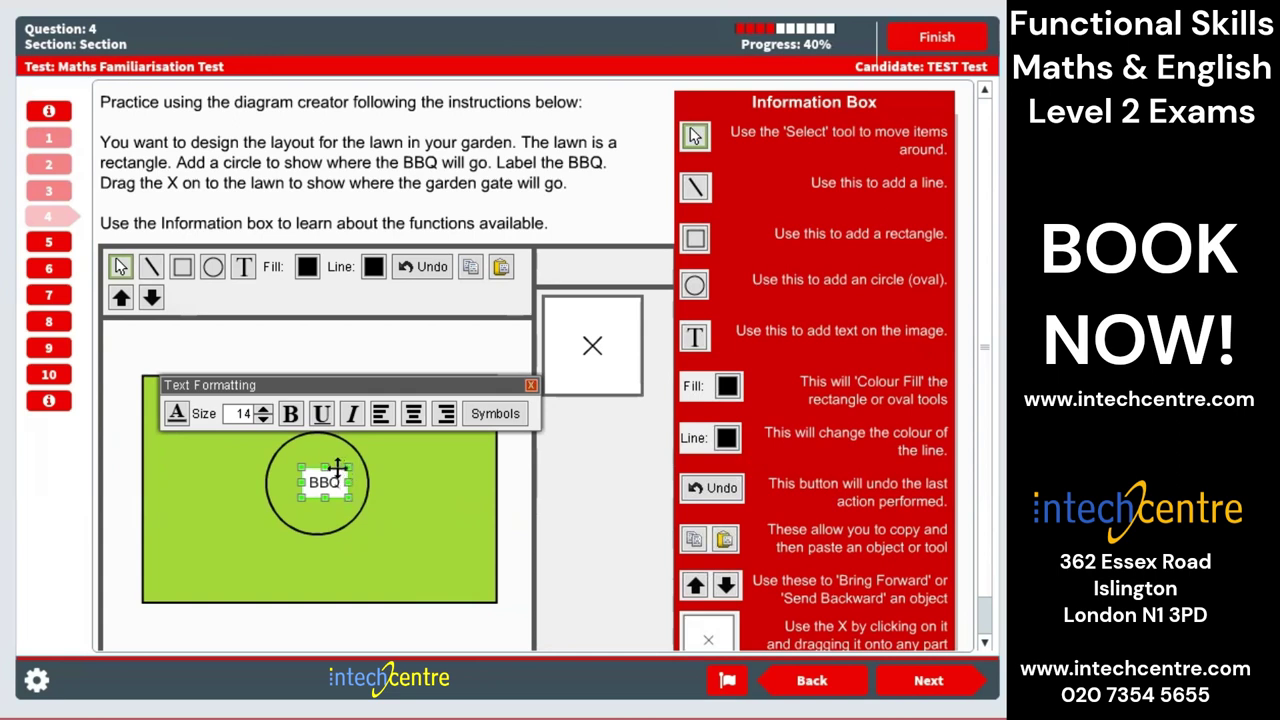
drag(336, 468, 328, 473)
click(397, 504)
click(514, 600)
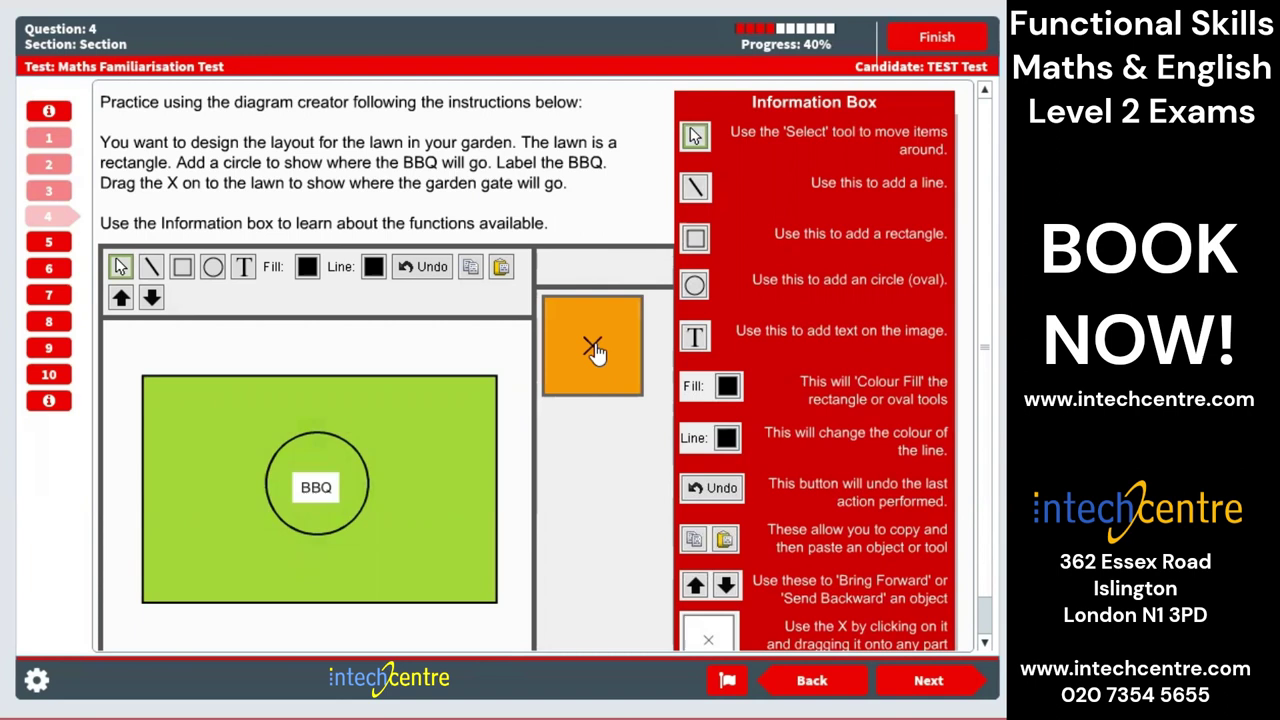
drag(595, 348, 313, 398)
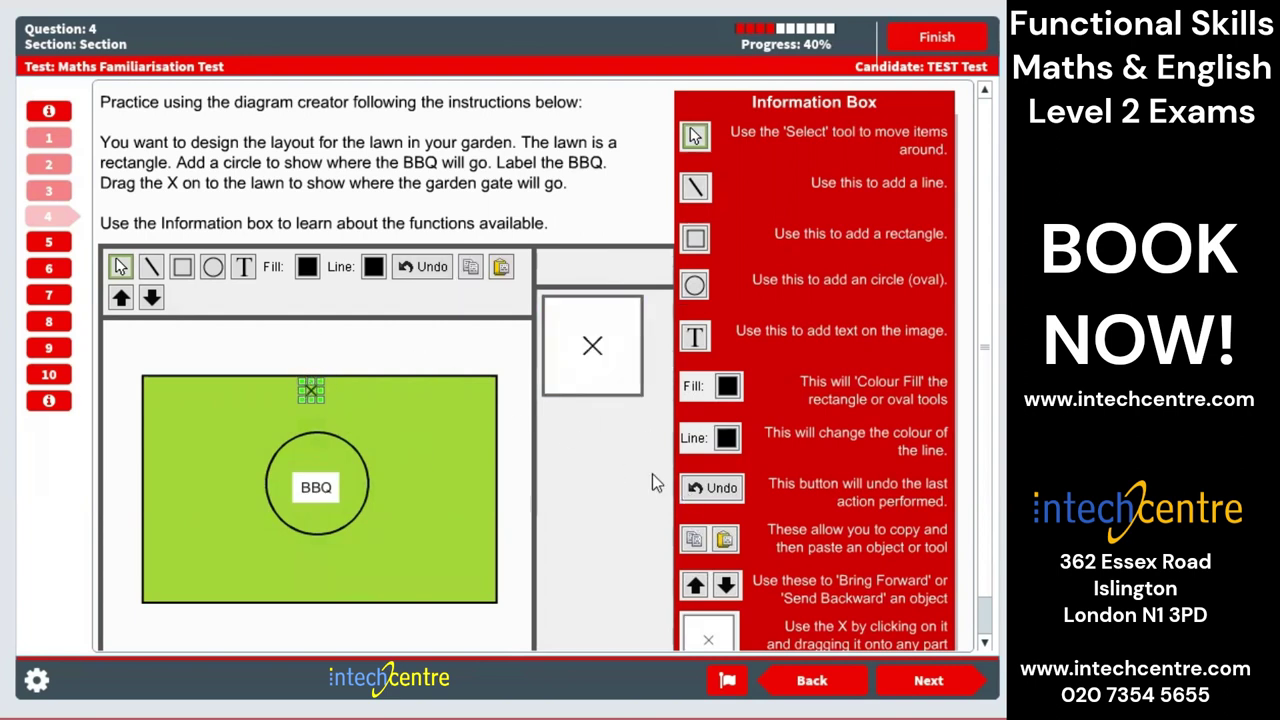
- Enter "500+500=1000" as the working beside the city map in question 5
click(928, 680)
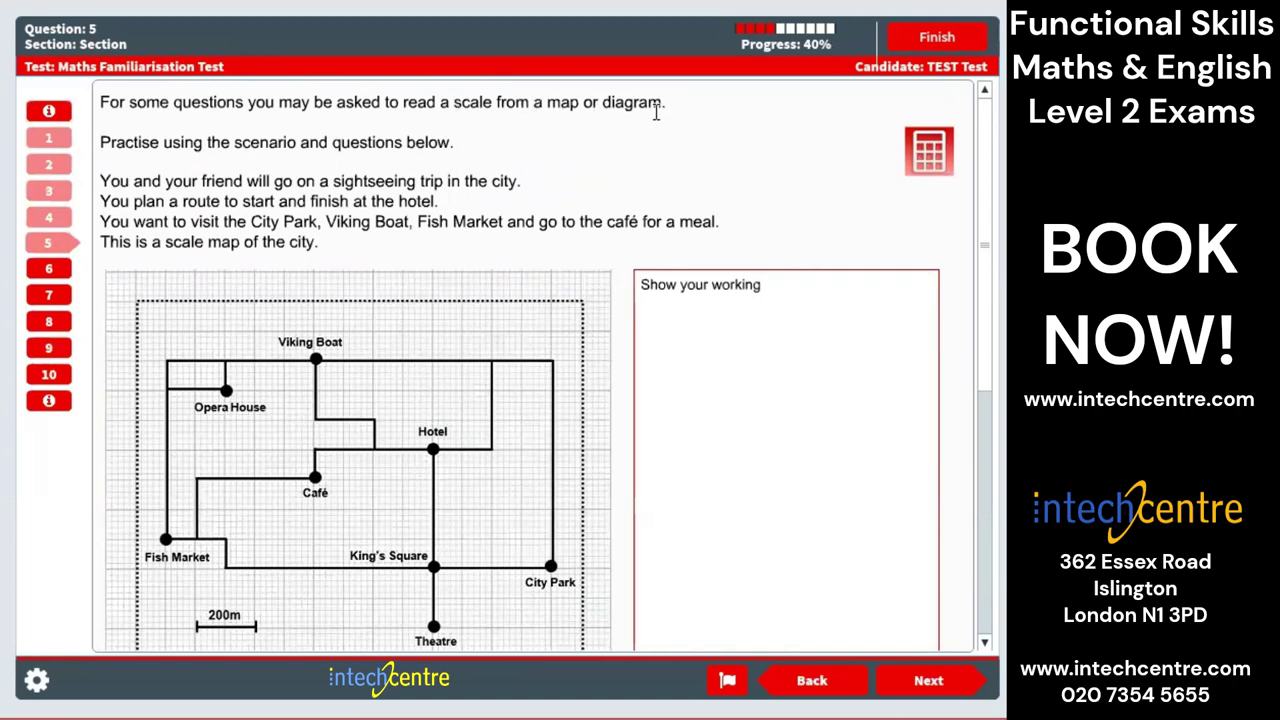
scroll(510, 407, down, 3)
scroll(763, 298, up, 3)
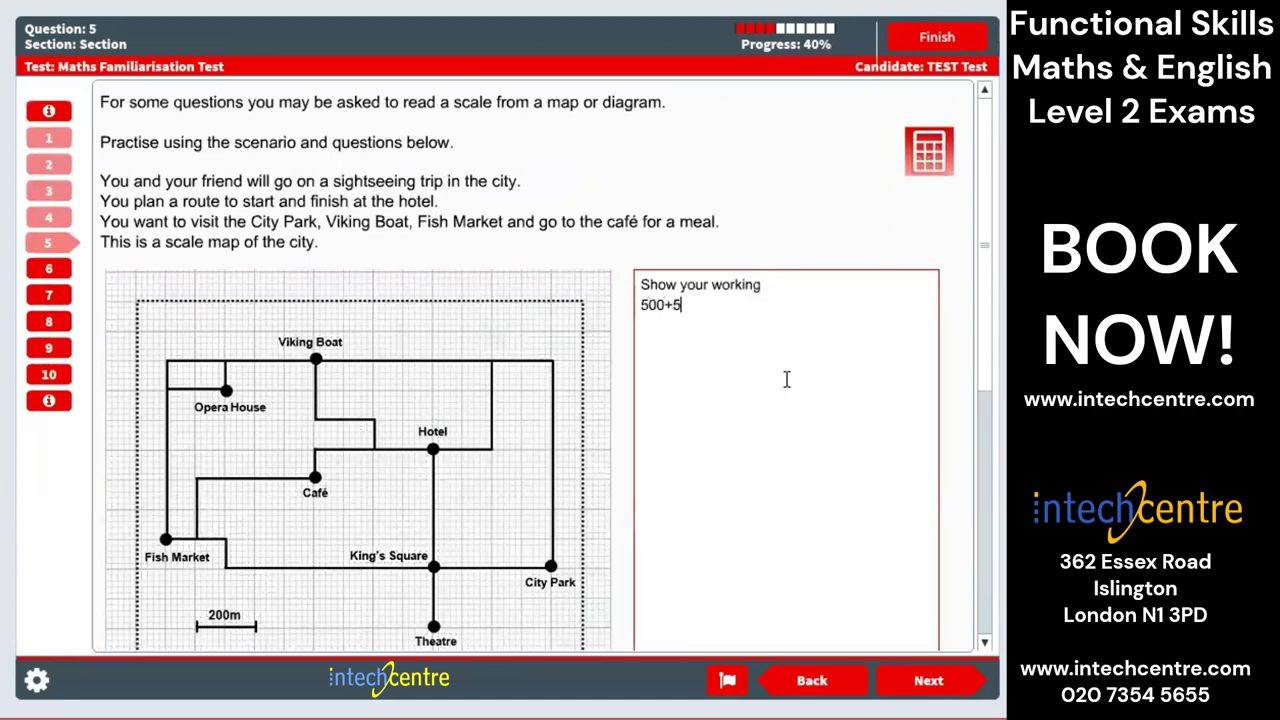
text(00=1000)
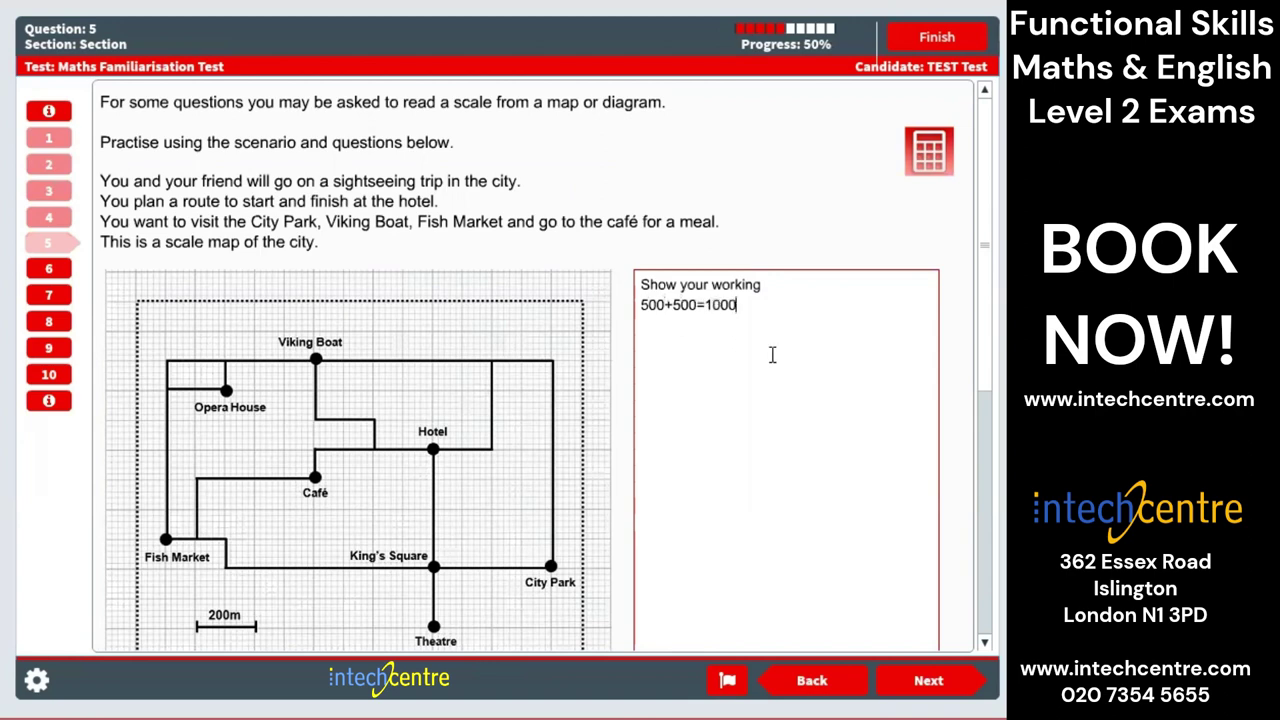
- Open the calculator in question 5, move it across the page and close it
click(932, 156)
drag(495, 212, 670, 227)
click(786, 226)
- Set the route's places to visit, first to fourth, as Fish Market, City Park, Viking Boat and Café
scroll(300, 422, down, 5)
click(436, 386)
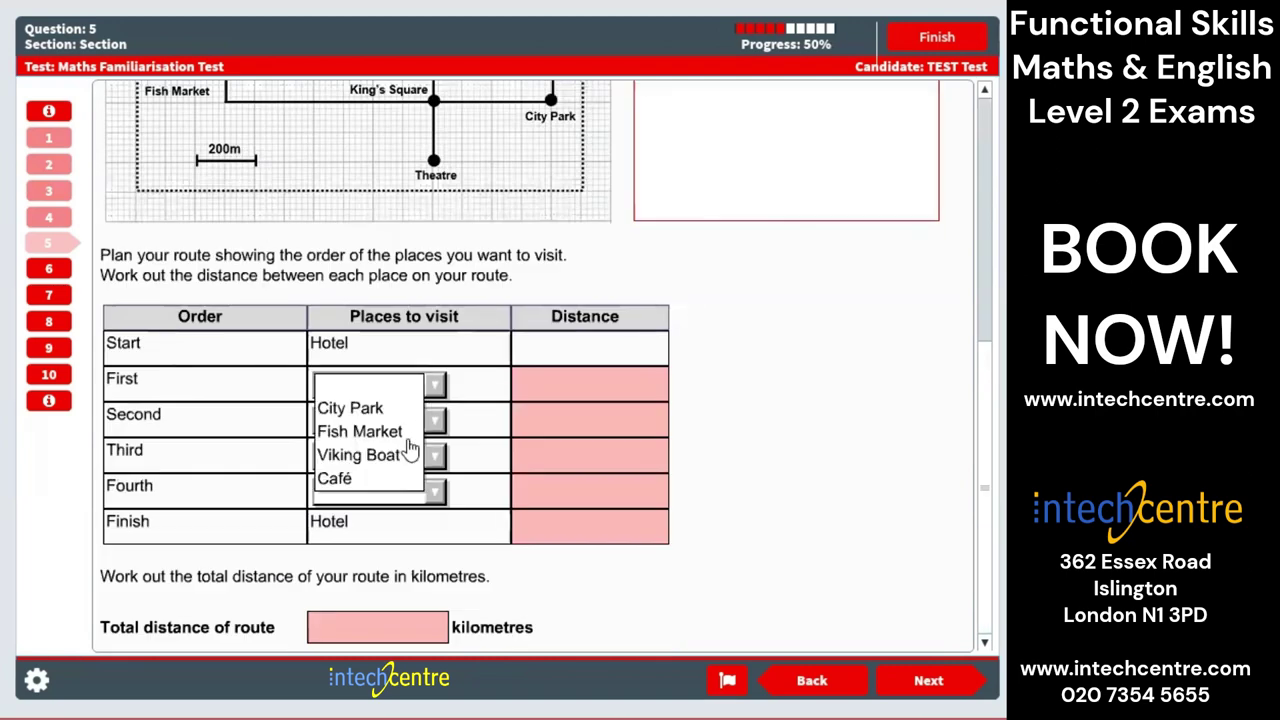
click(387, 443)
click(434, 420)
click(412, 443)
click(434, 456)
click(397, 528)
click(434, 491)
click(386, 586)
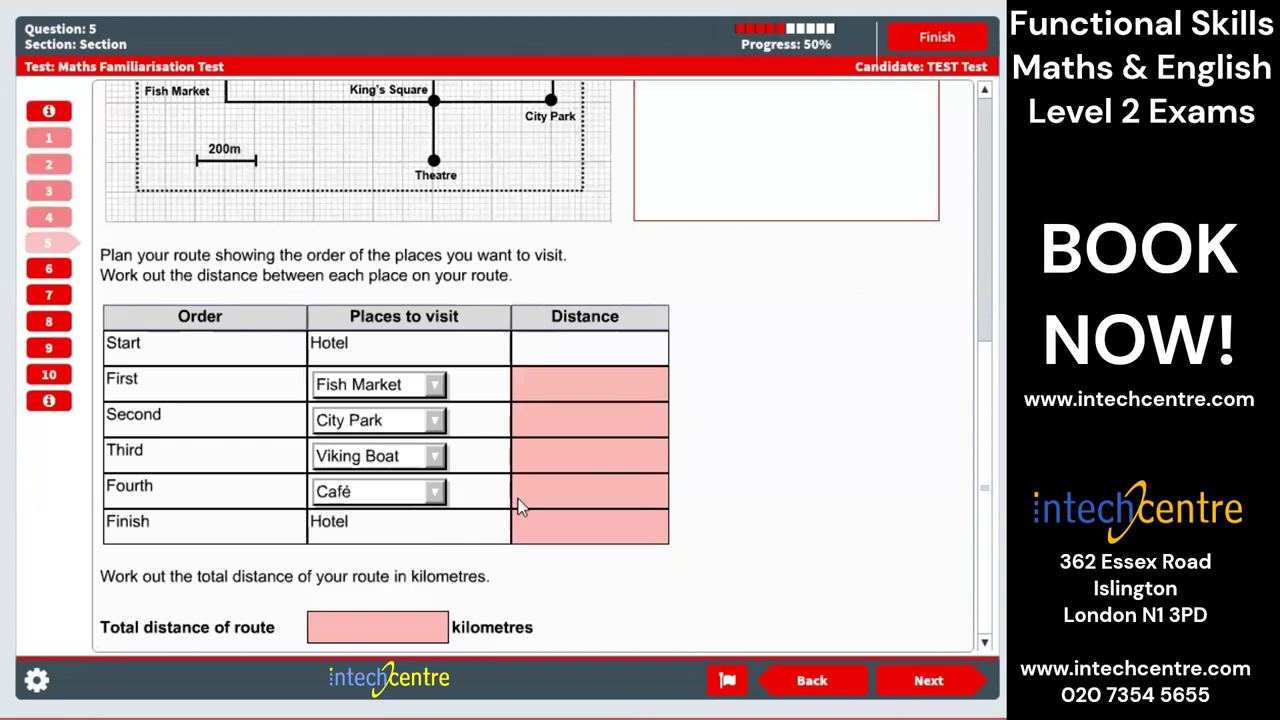
- Fill the route table's distances, from the first stop to the finish, with 54543, 543, 534, 53 and 453
click(578, 374)
text(54543)
click(585, 425)
text(543)
click(585, 458)
text(534)
click(589, 492)
text(53)
click(589, 528)
text(453)
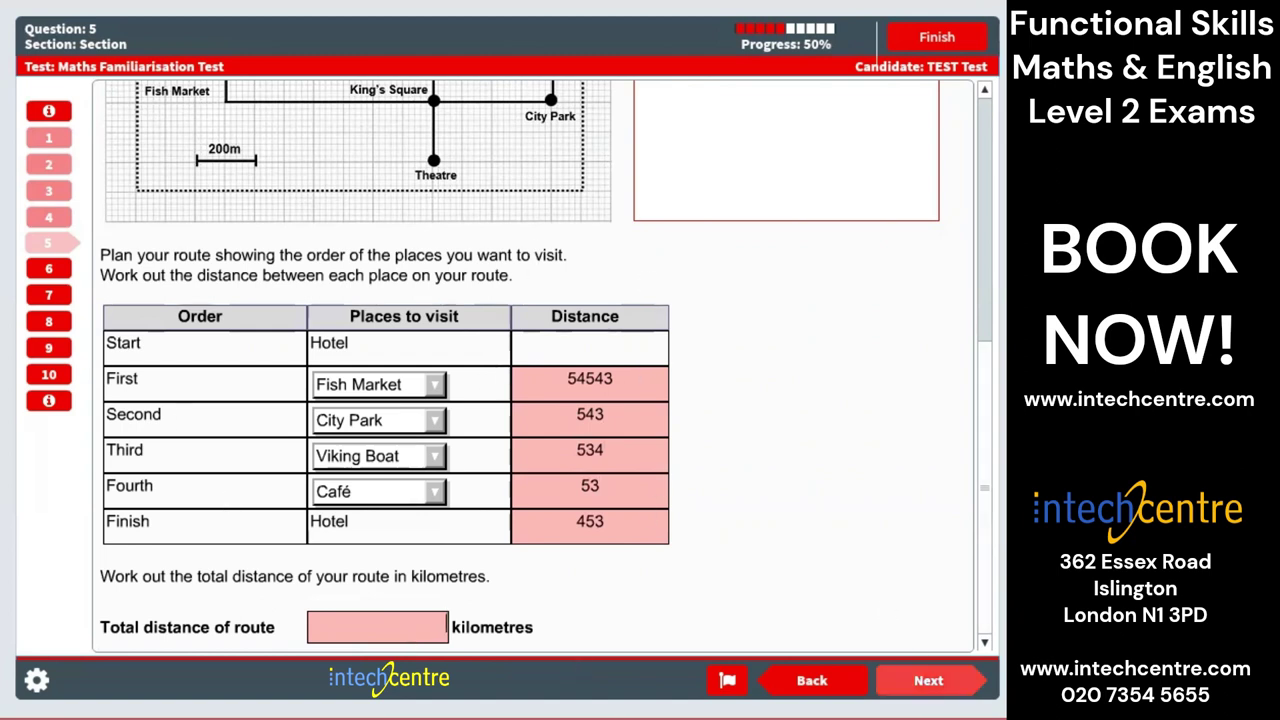
- Draw a square of about 4 m by 4 m on the scale grid in question 6 and shift it upwards
click(928, 680)
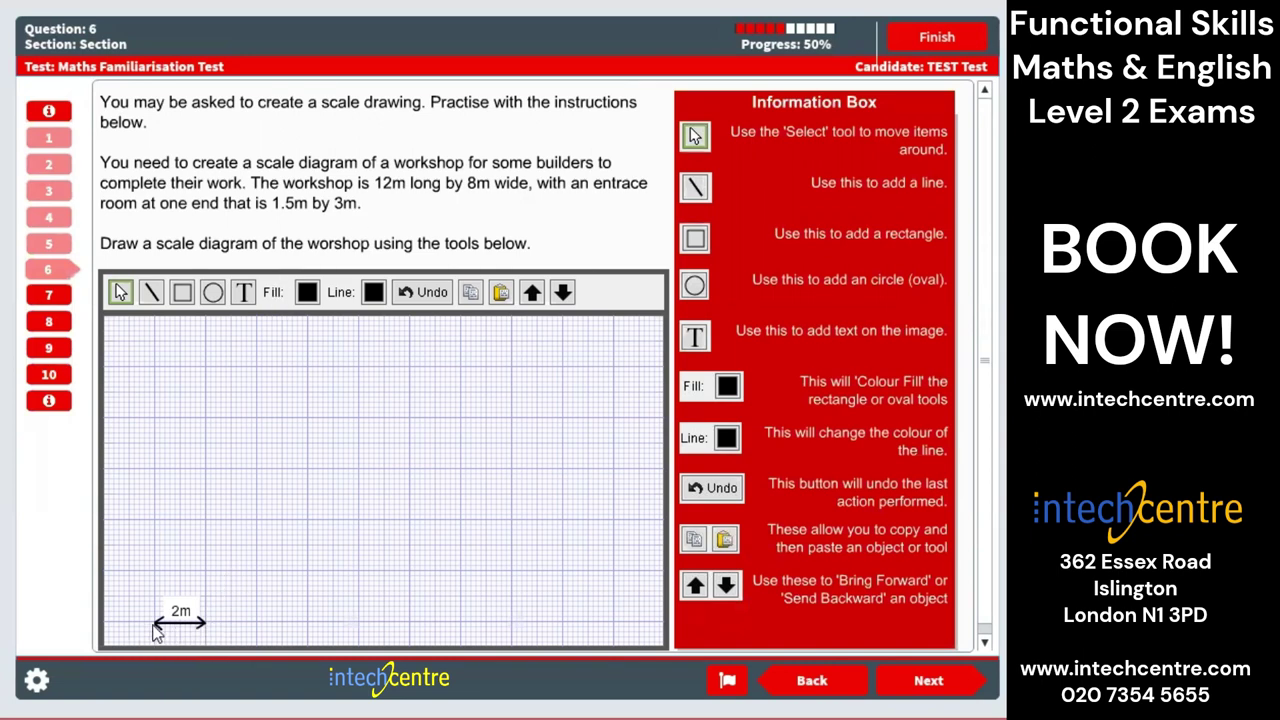
click(181, 294)
drag(250, 432, 352, 533)
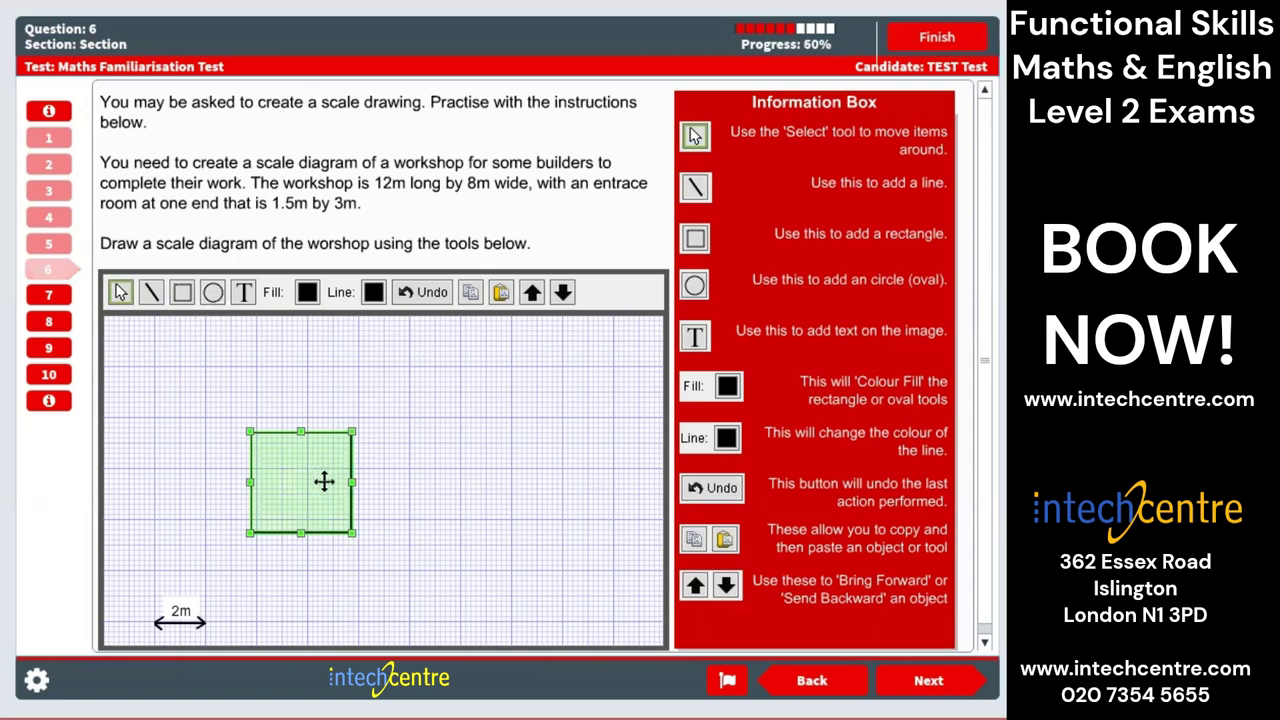
drag(305, 480, 310, 416)
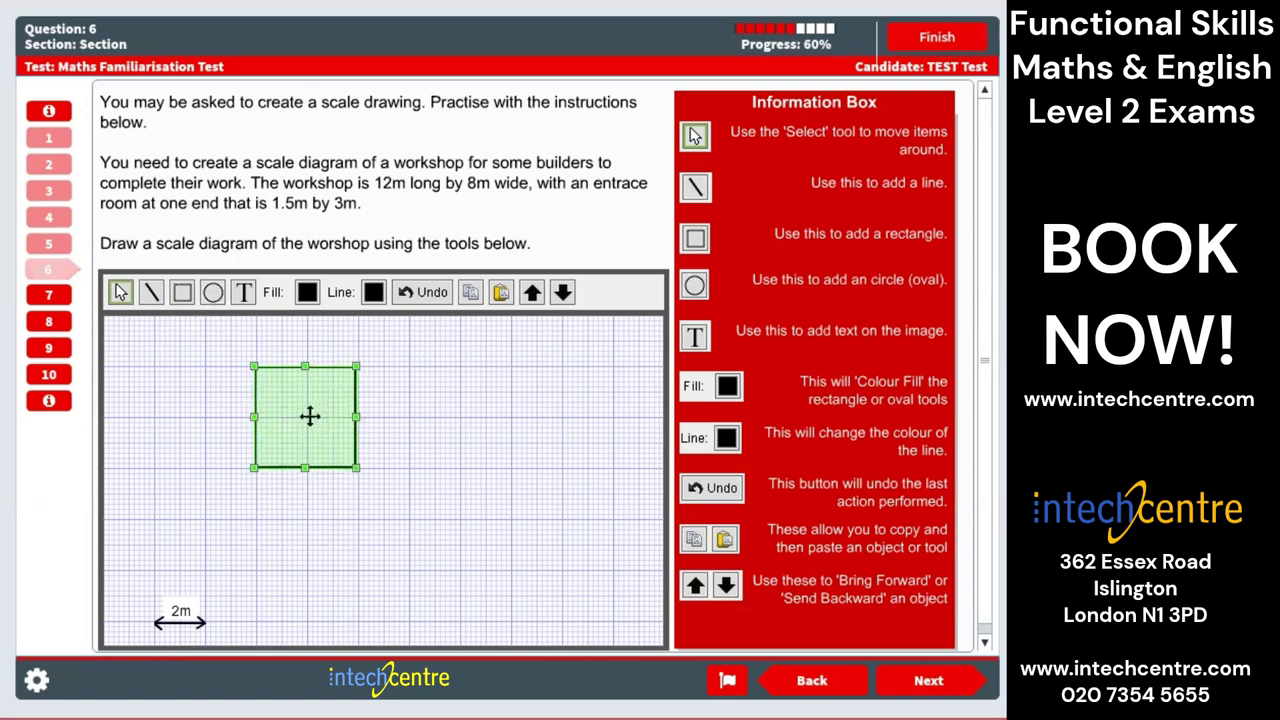
click(325, 517)
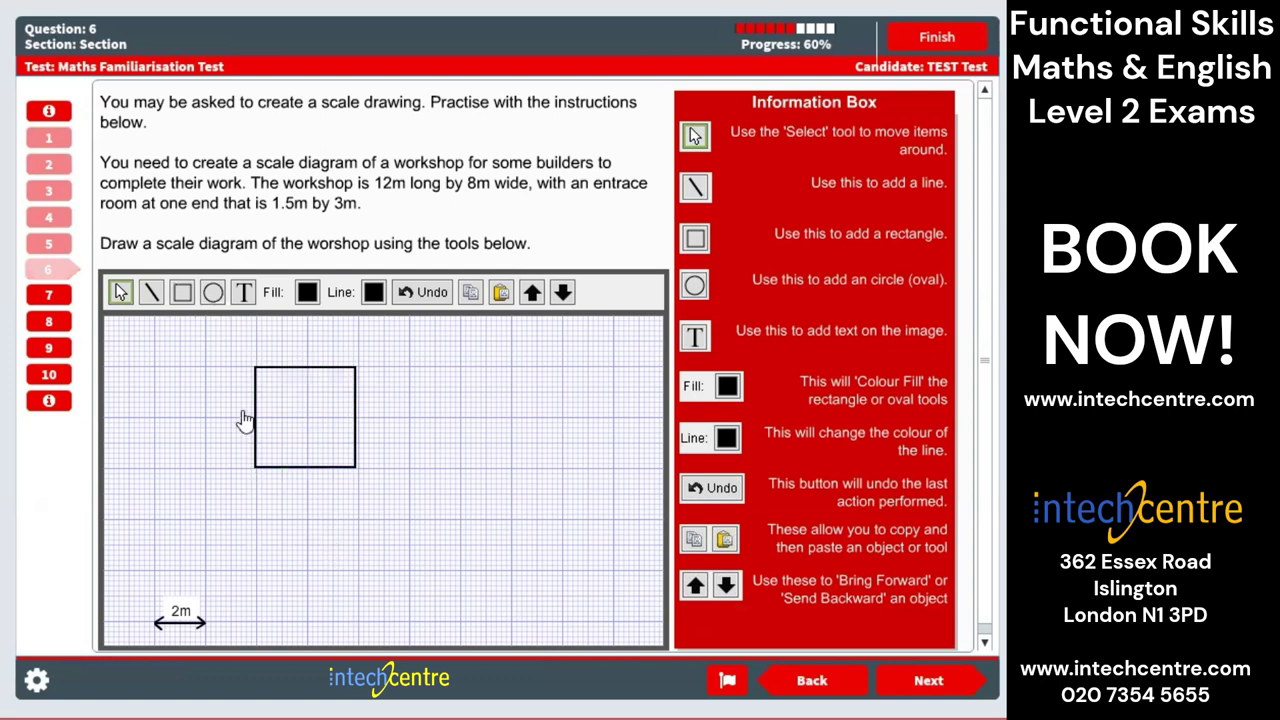
- Resize the square on the scale grid into a rectangle about 12 m long by 8 m wide
click(286, 417)
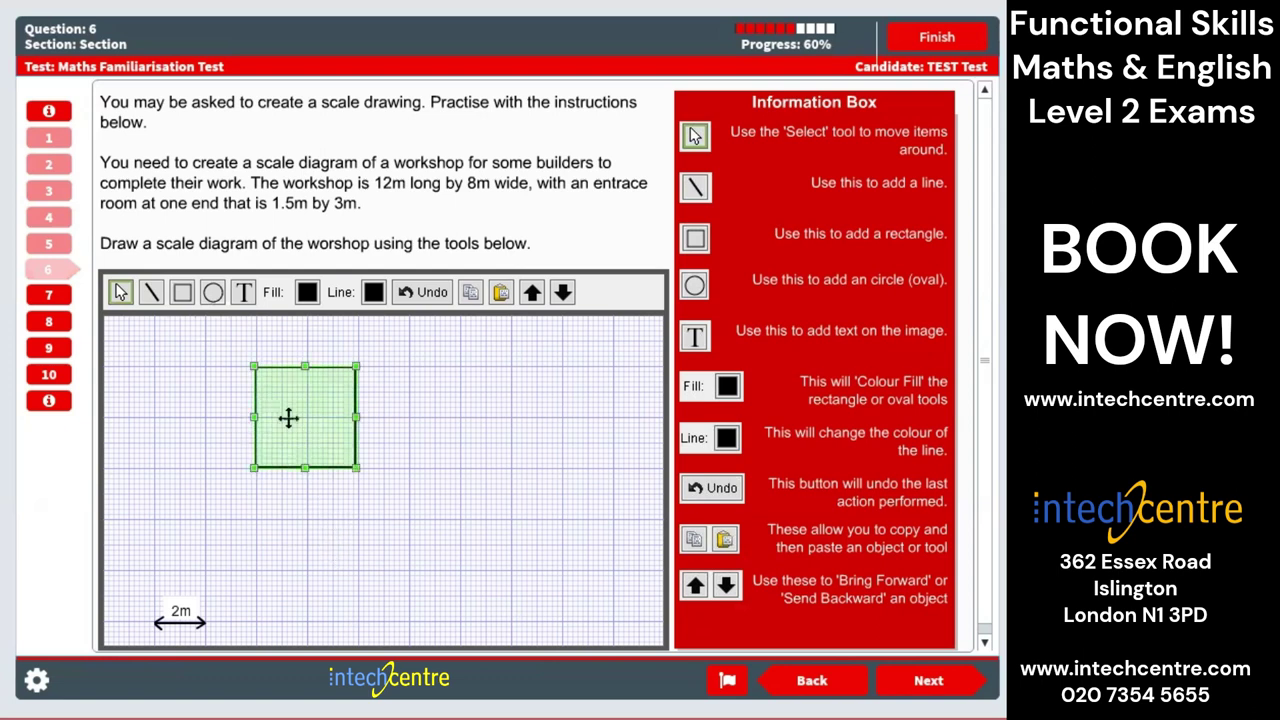
drag(303, 407, 300, 409)
click(318, 513)
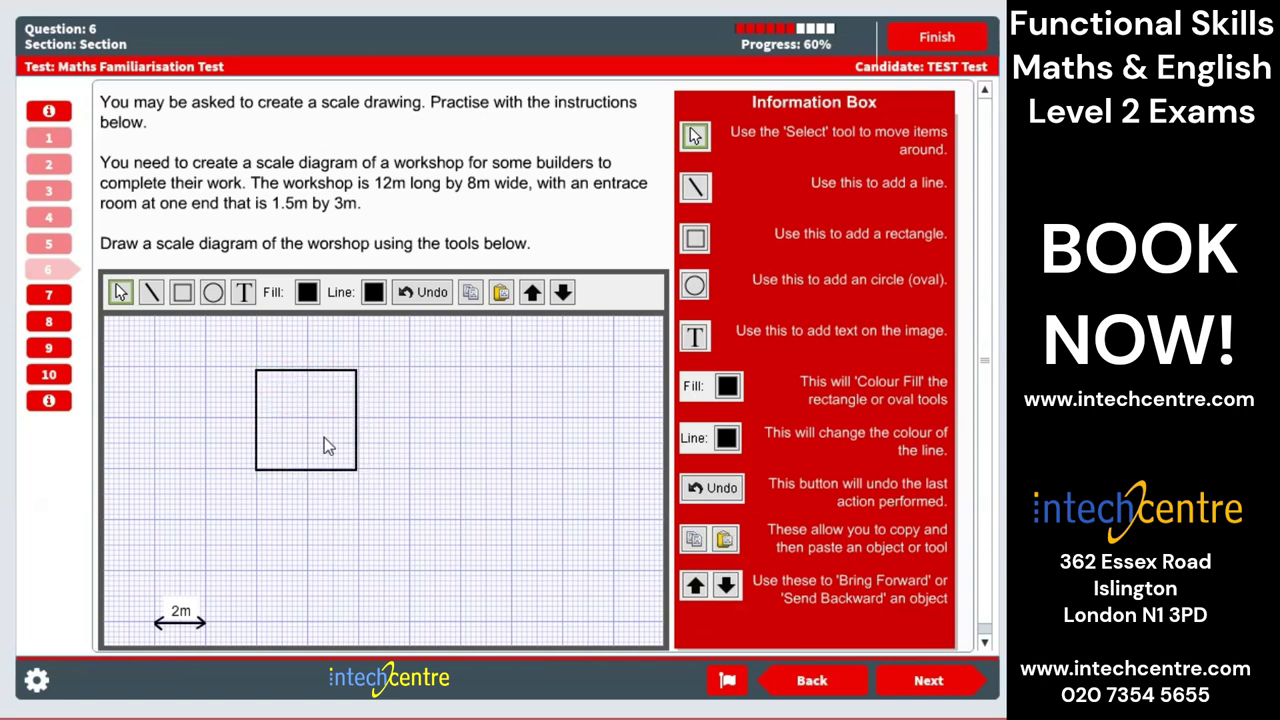
click(358, 422)
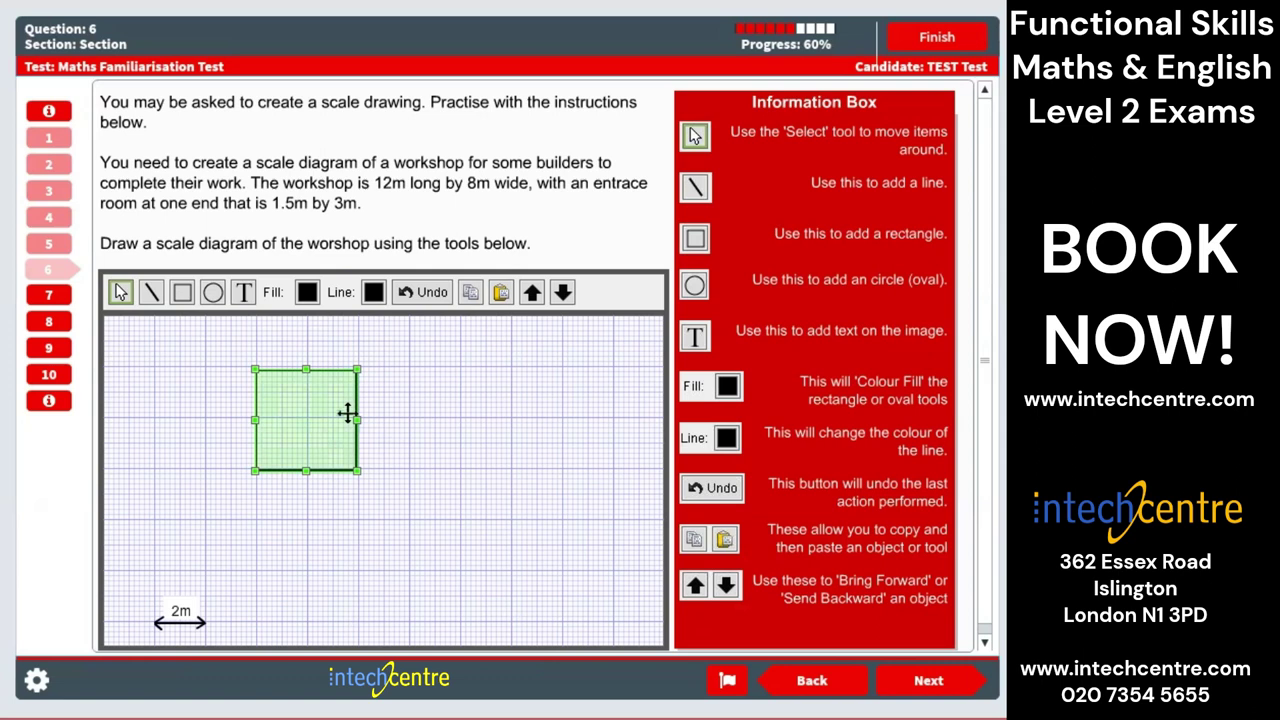
drag(361, 417, 416, 418)
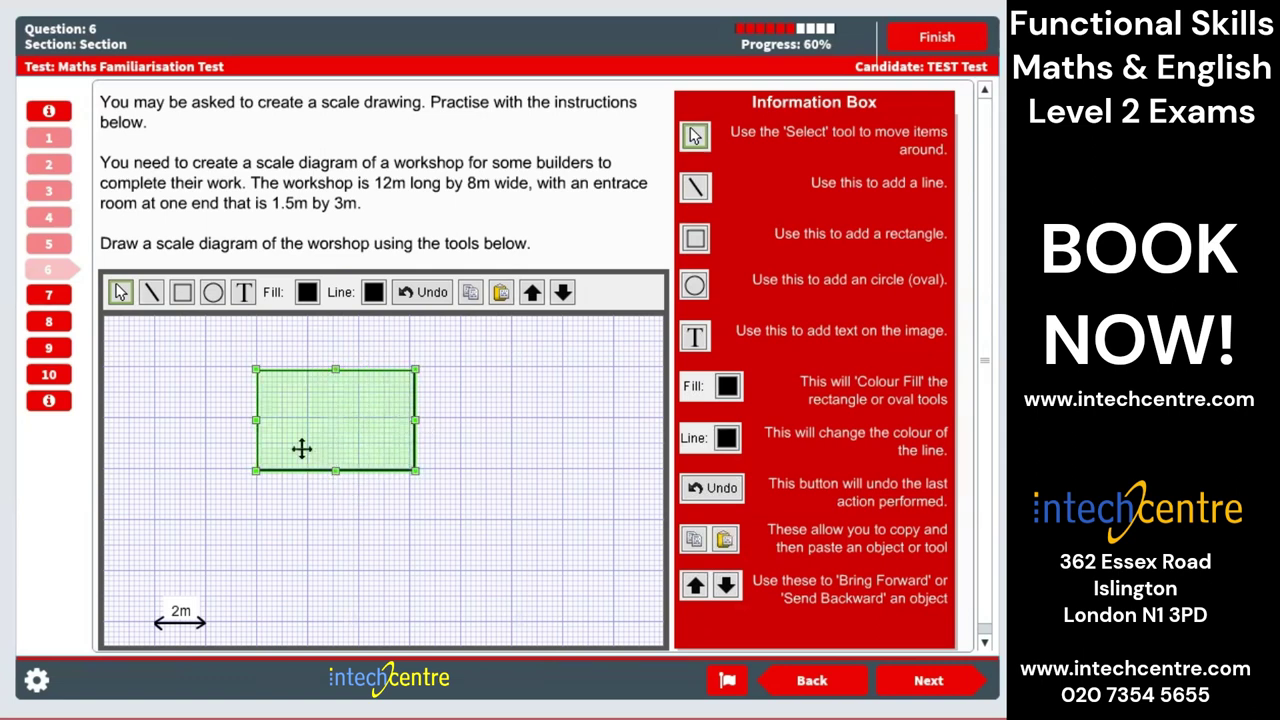
drag(416, 418, 559, 418)
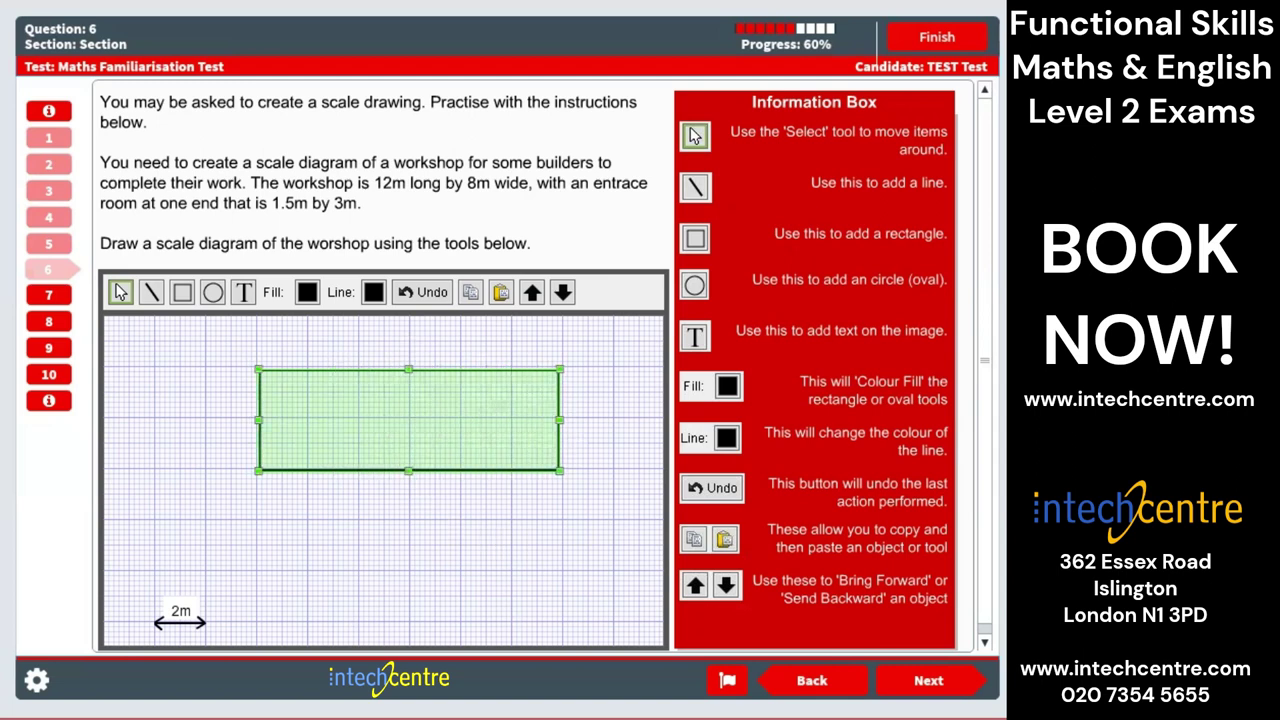
drag(406, 470, 406, 569)
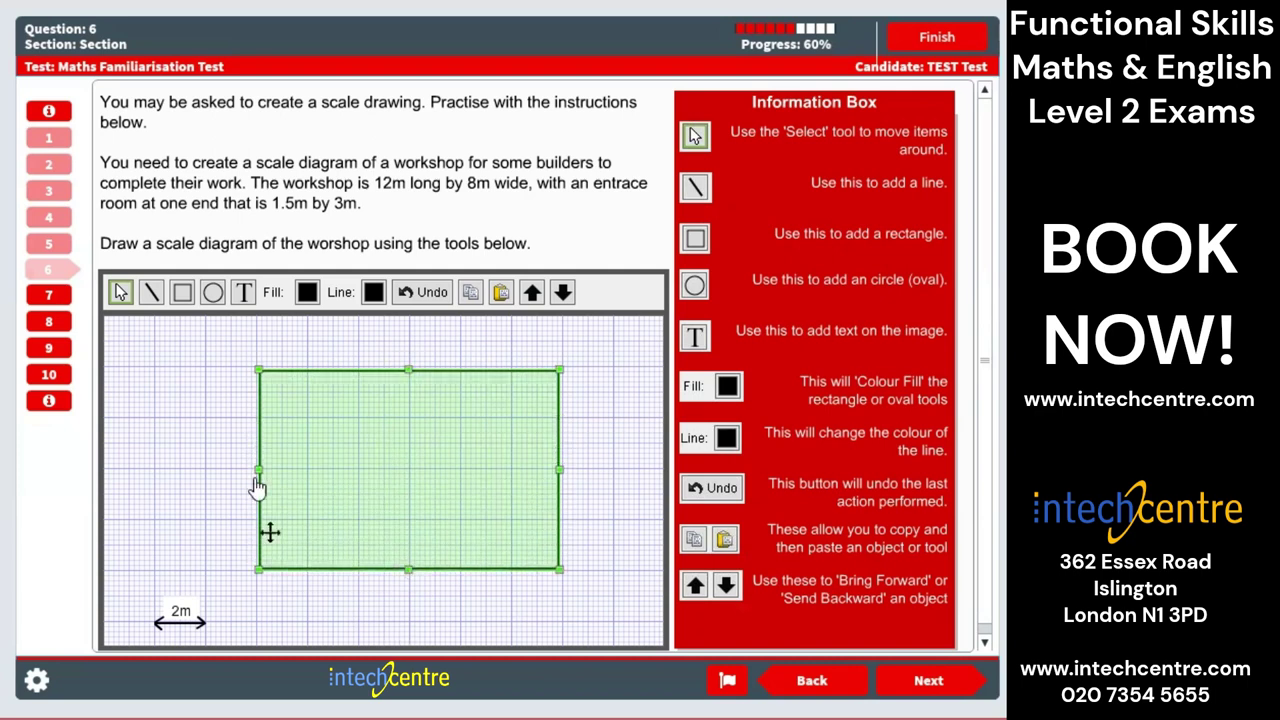
click(177, 434)
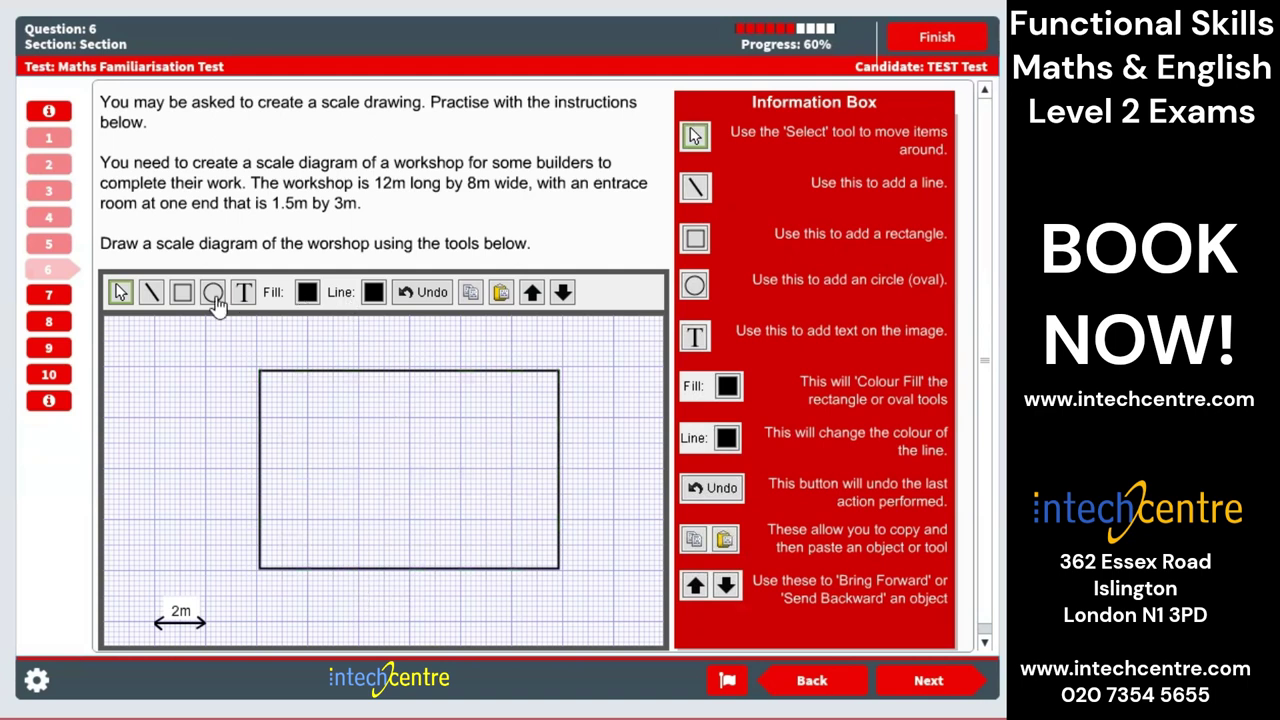
- Add a text label "Workshop" inside the upper part of the rectangle and narrow its box to fit the word
click(252, 300)
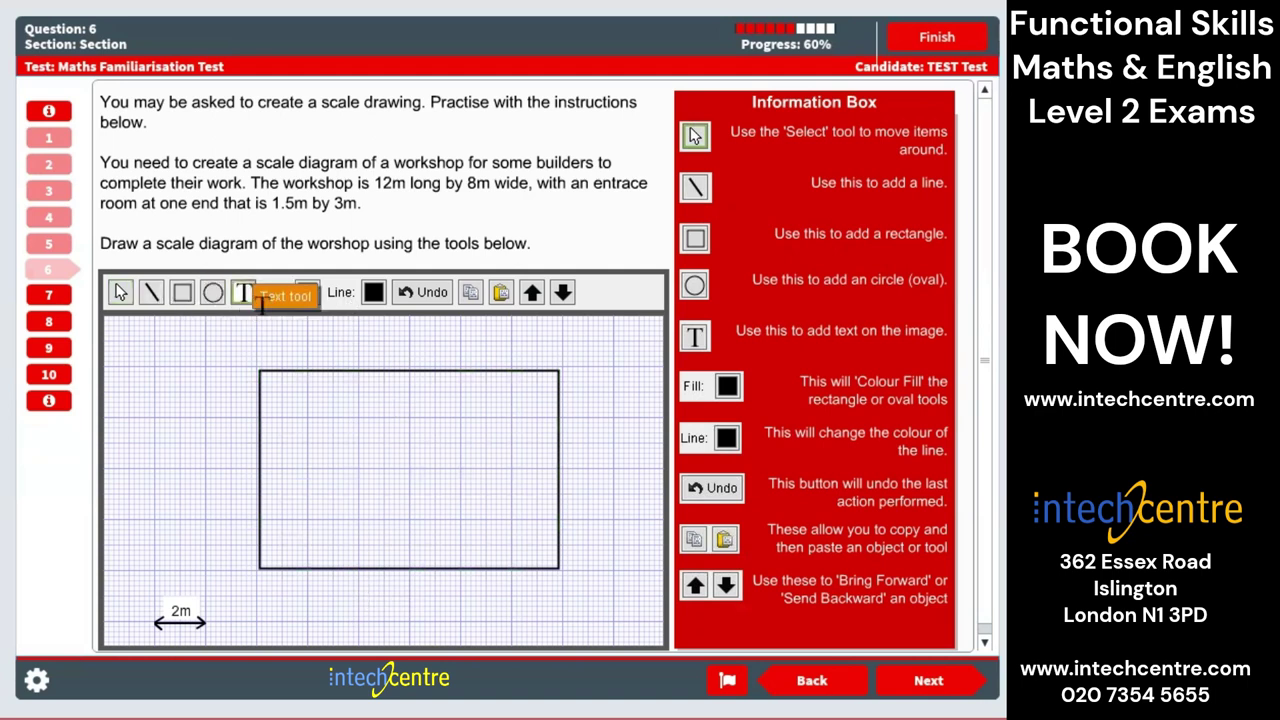
click(376, 399)
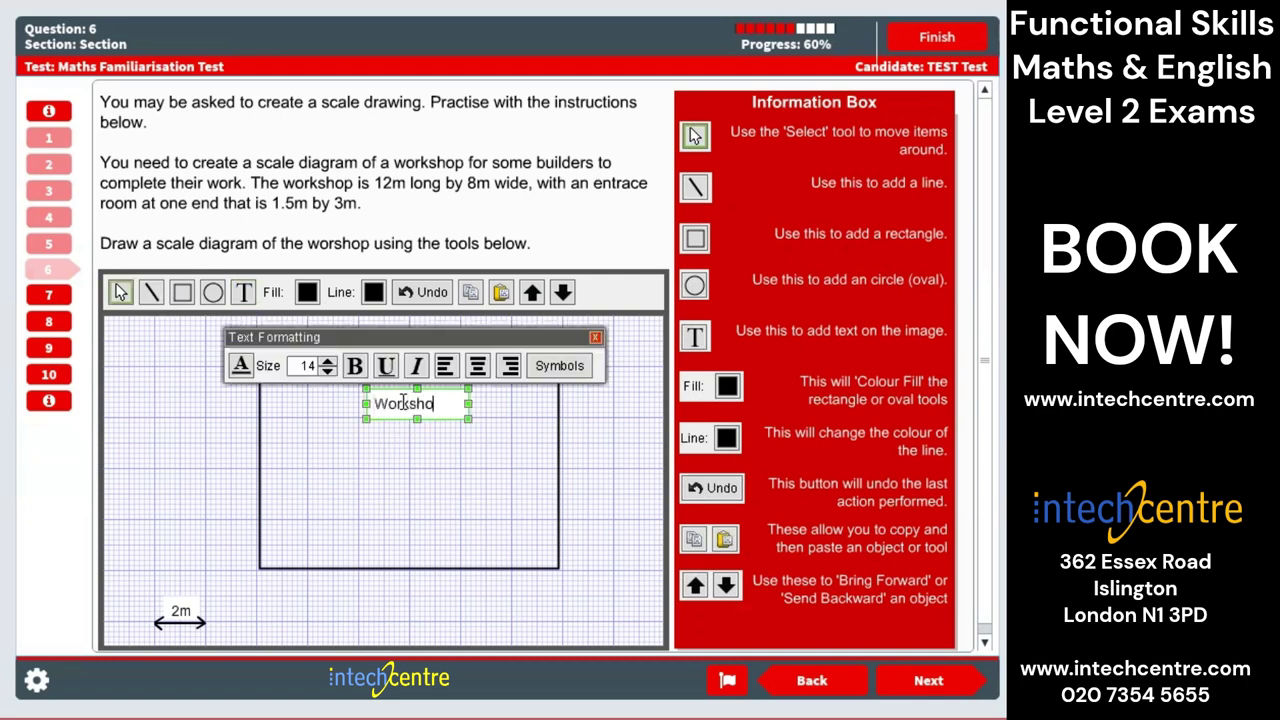
drag(469, 404, 451, 405)
click(634, 480)
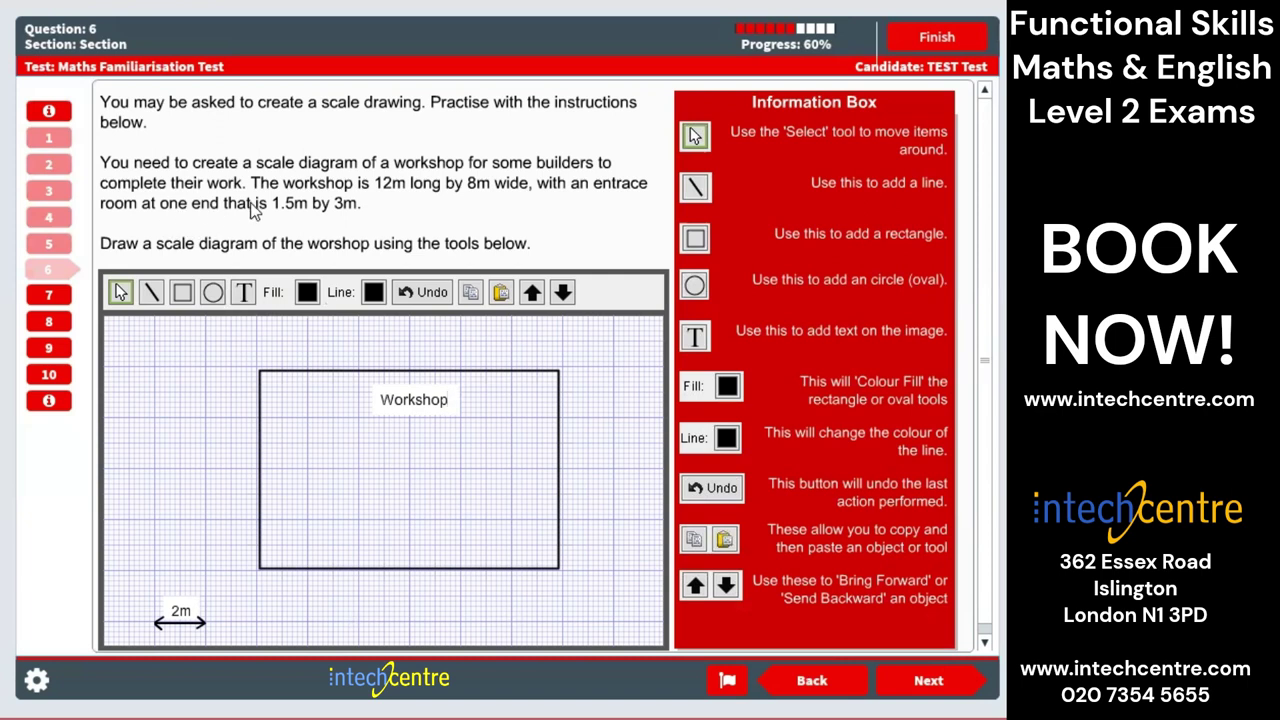
- Add an entrance room rectangle of about 1.5 m by 3 m inside the workshop, against its lower wall
click(182, 292)
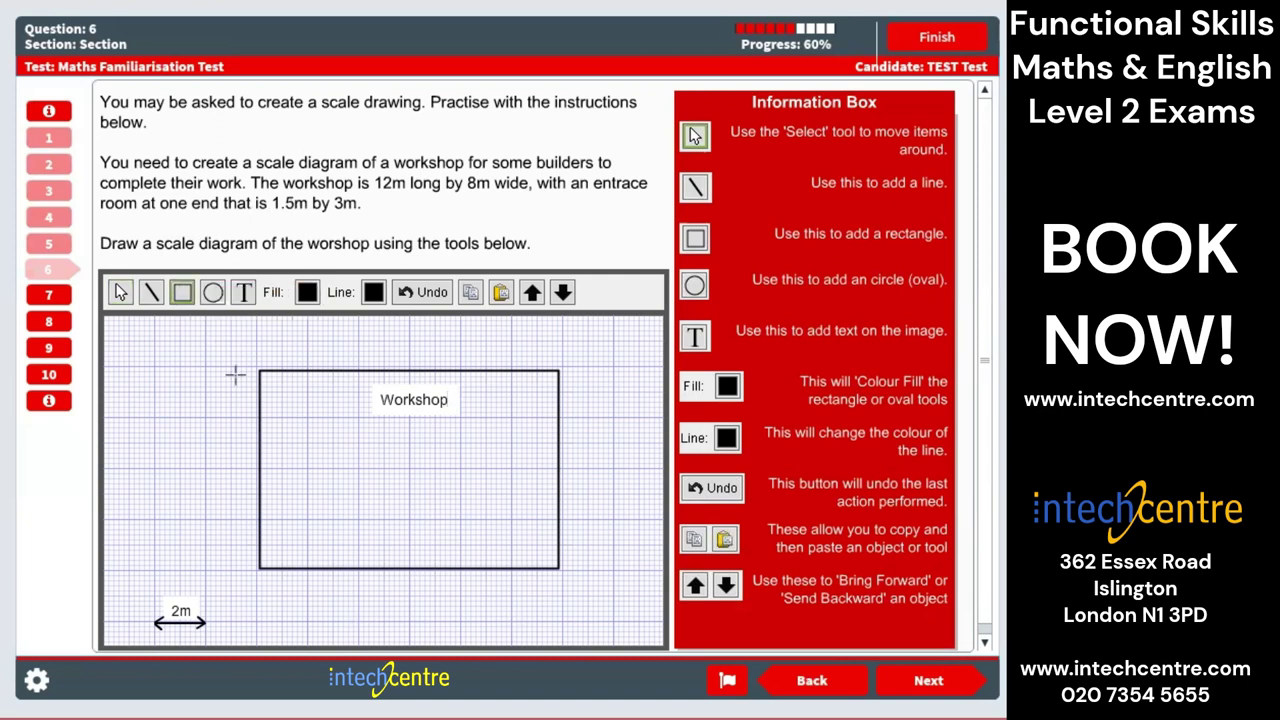
click(389, 494)
drag(452, 544, 421, 516)
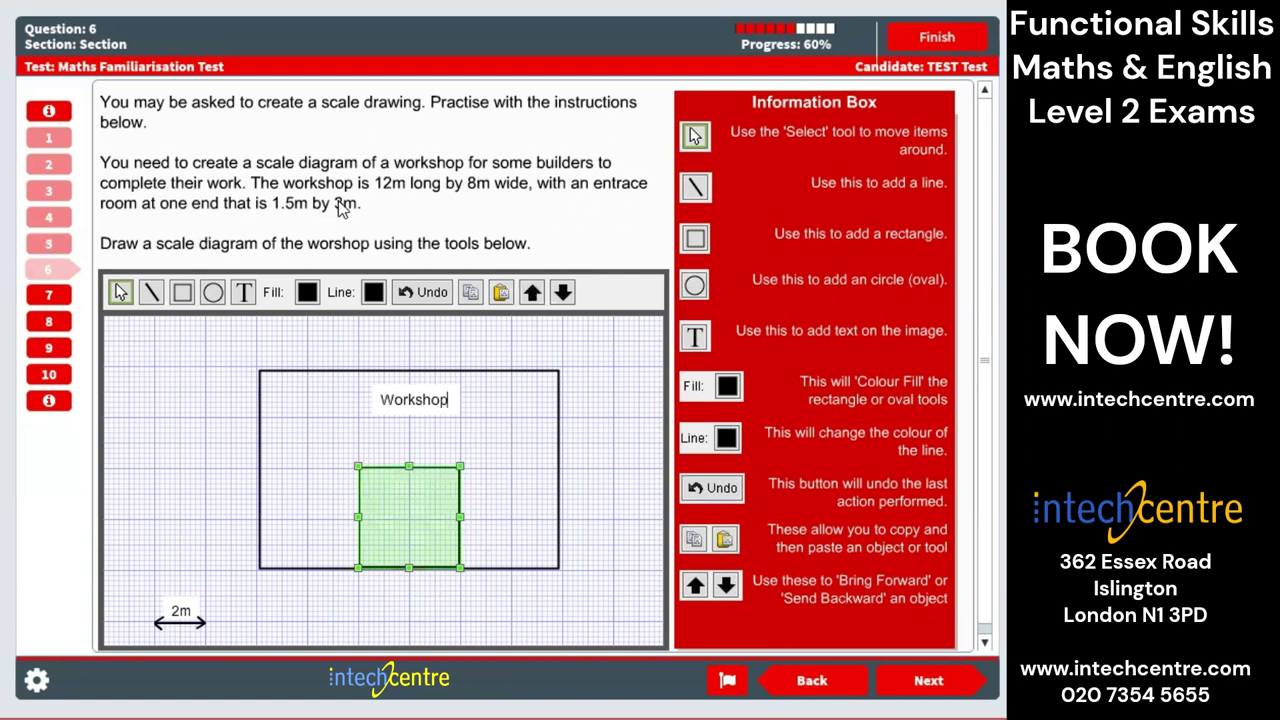
drag(460, 517, 400, 526)
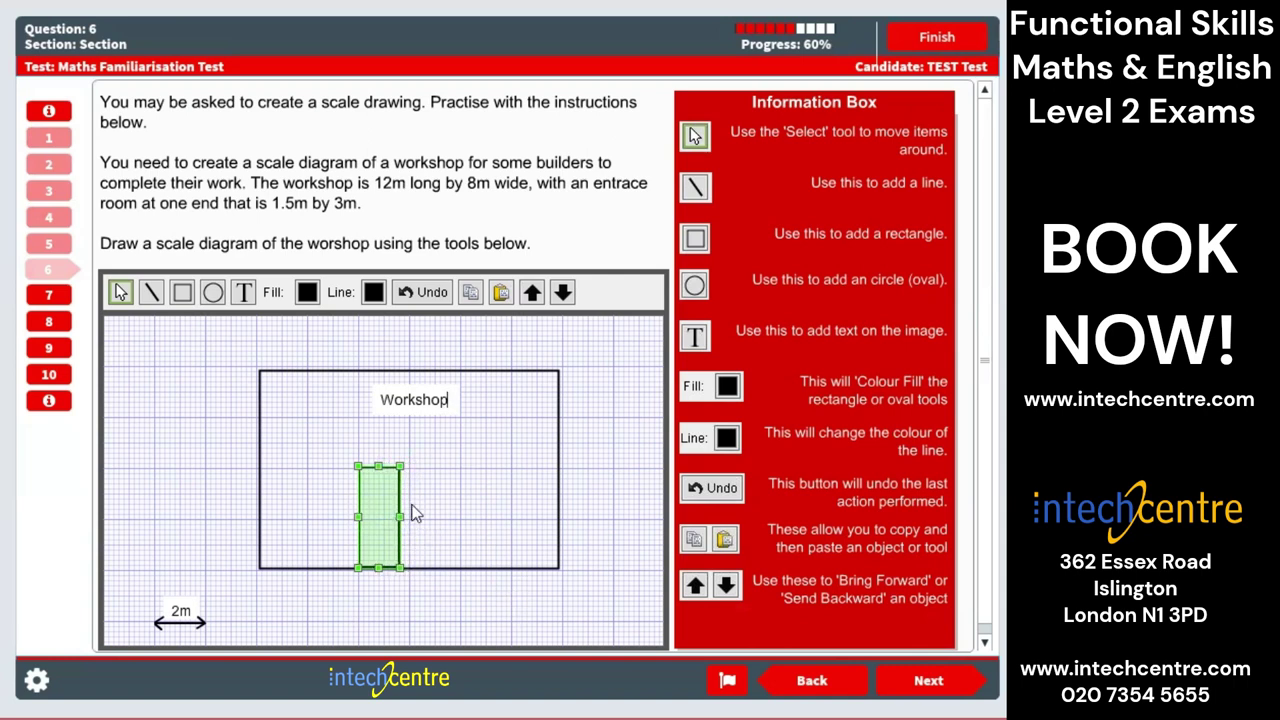
drag(377, 462, 379, 495)
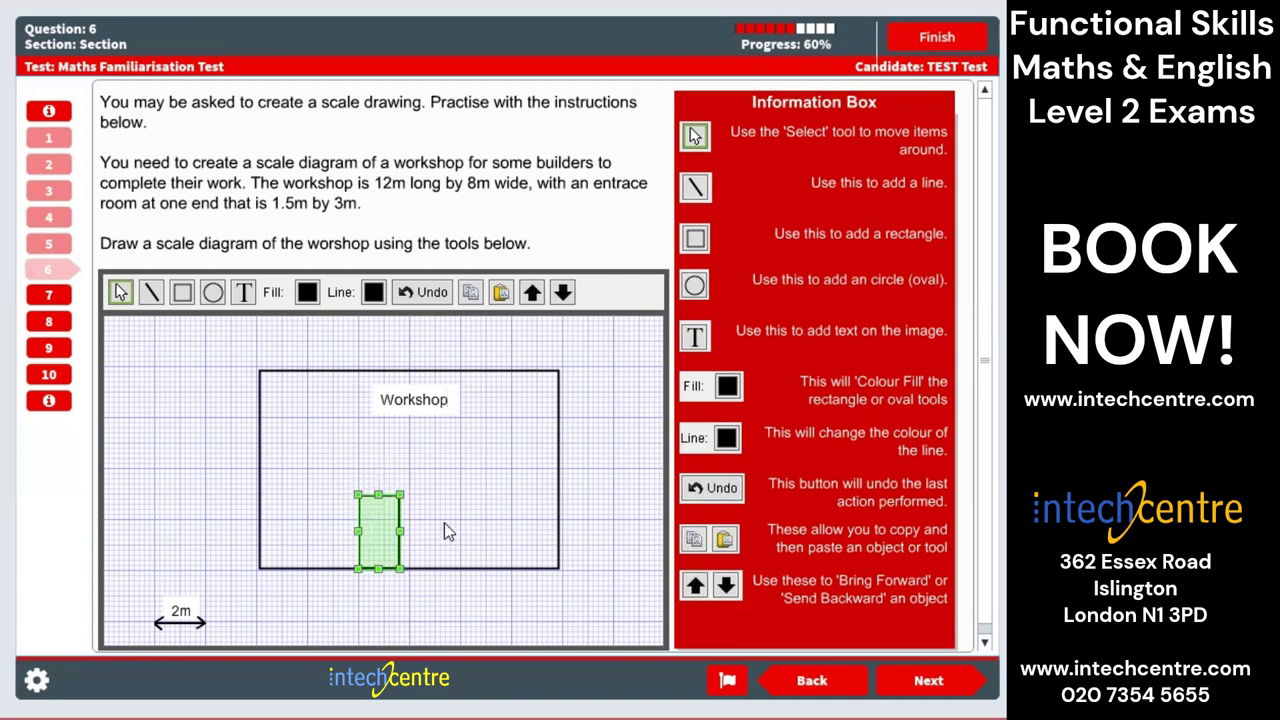
click(444, 525)
click(478, 623)
click(373, 393)
- Label the small room "Entrance" at font size 10, with the text box narrowed and placed over the room
click(245, 295)
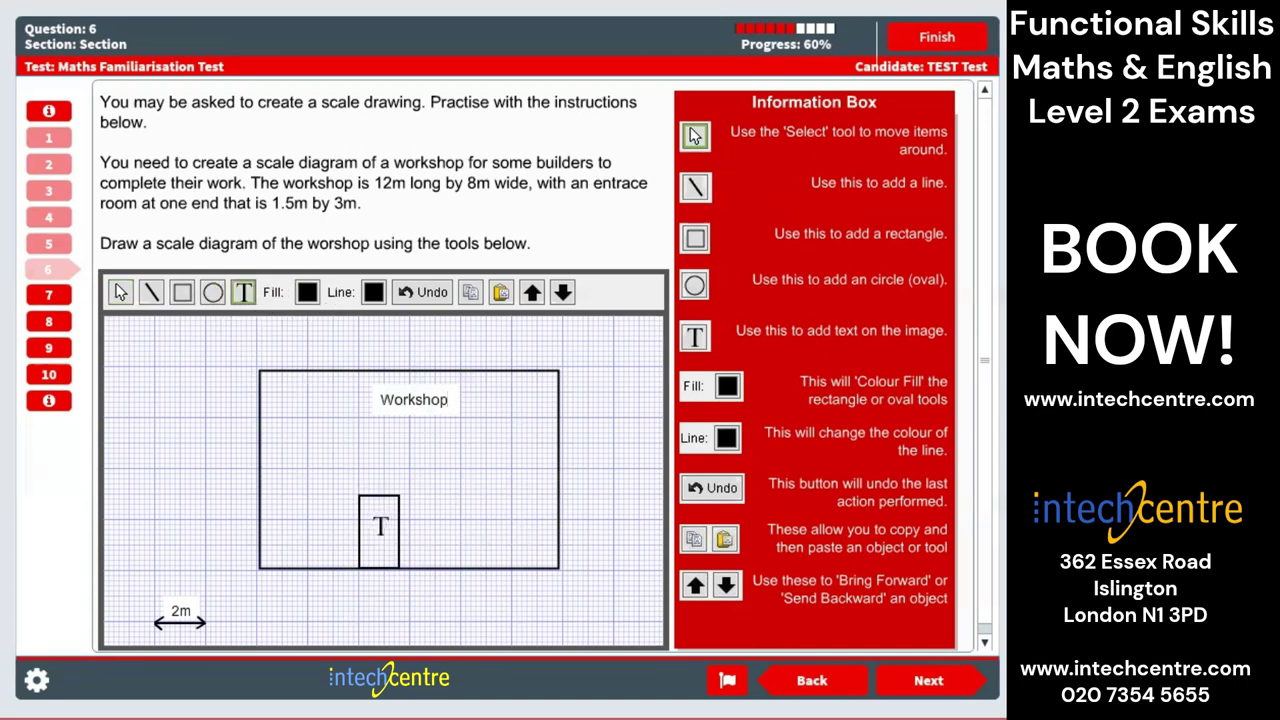
click(373, 521)
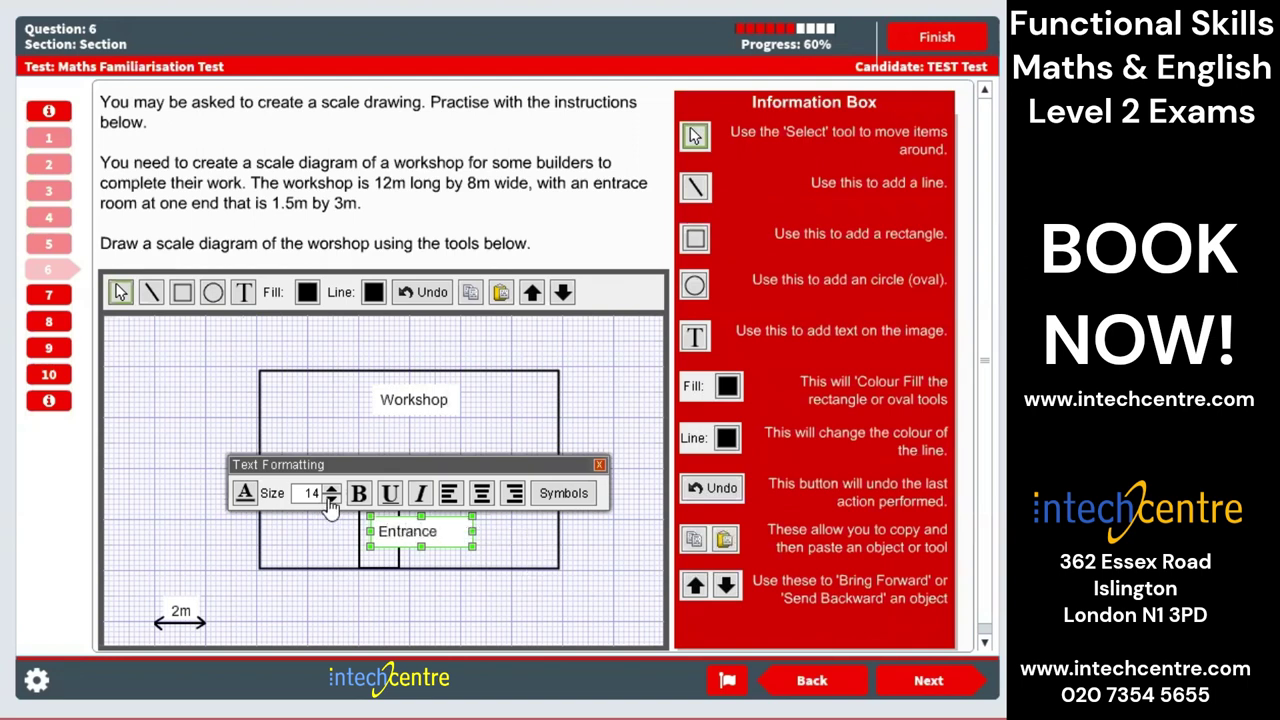
drag(324, 469, 314, 447)
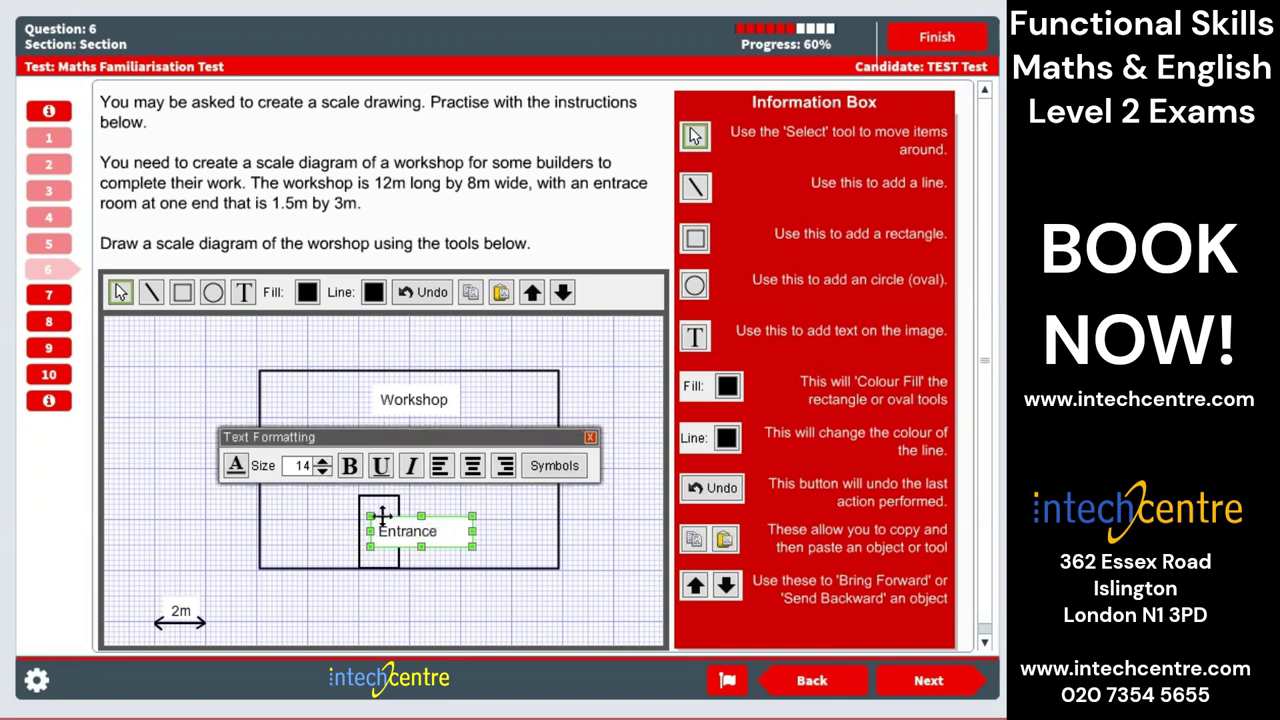
click(322, 471)
click(322, 471)
click(322, 471)
click(322, 471)
drag(473, 531, 398, 513)
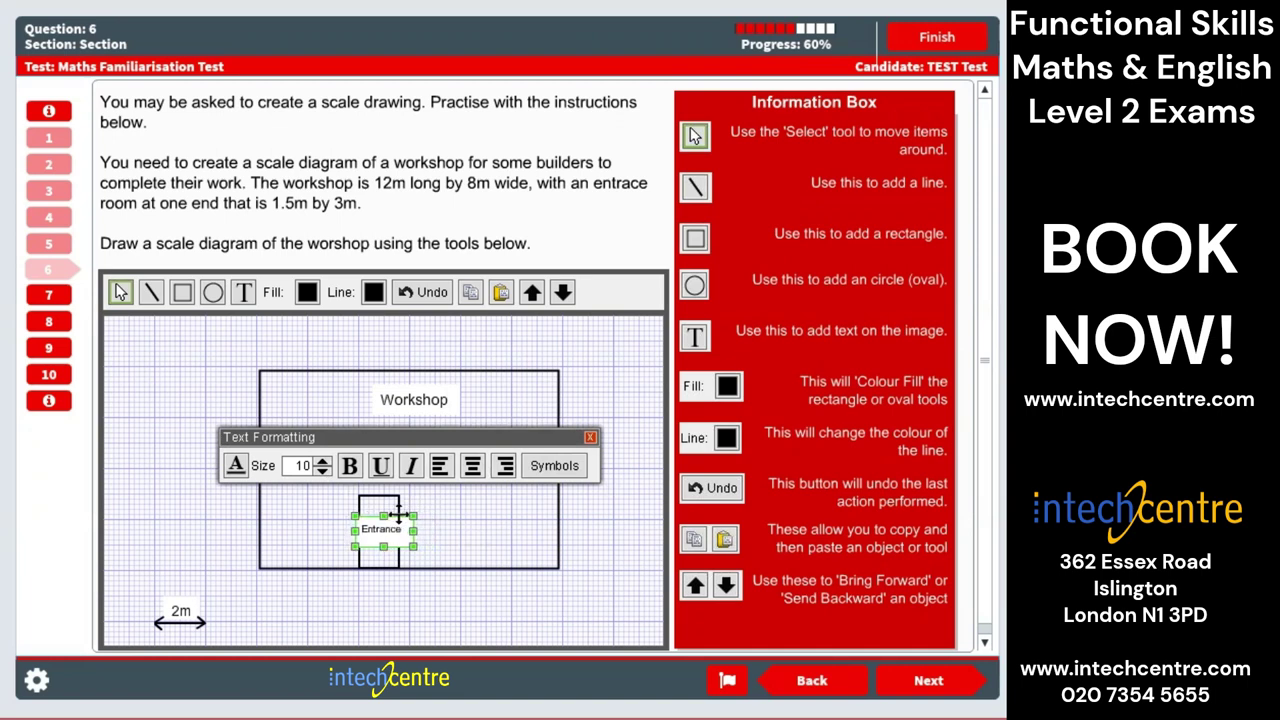
click(588, 546)
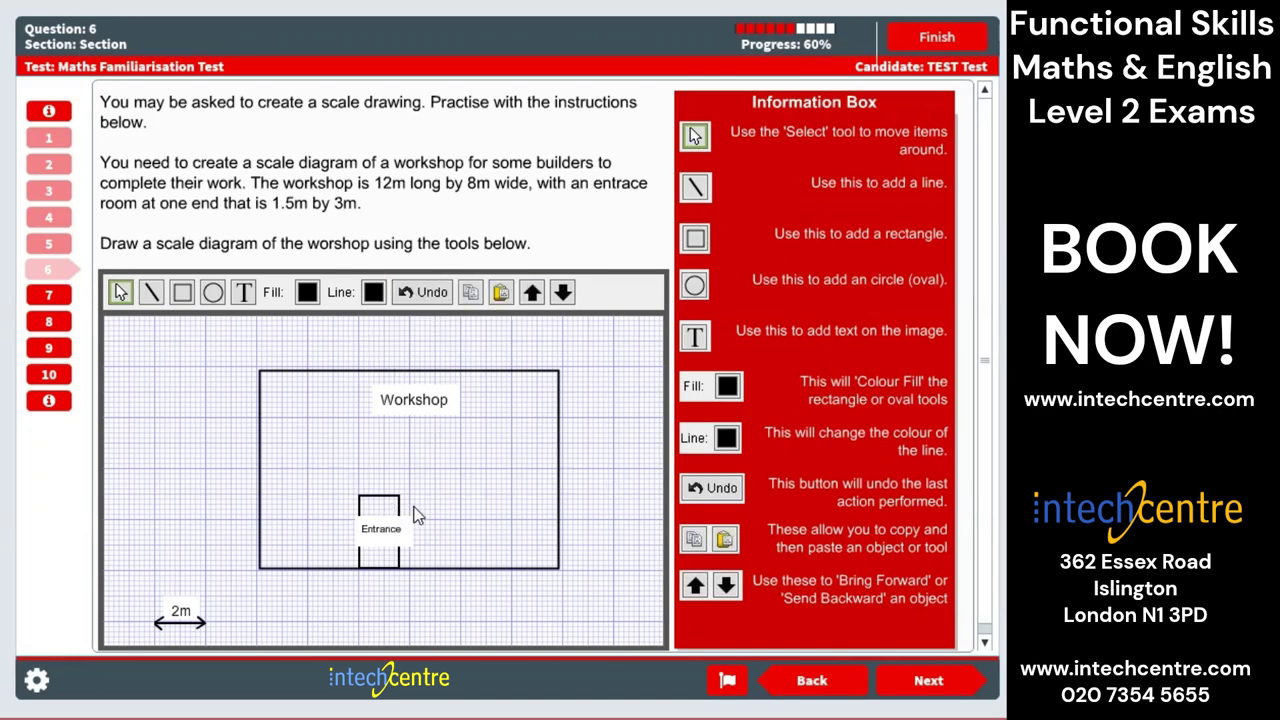
- Go to question 7 and create a bar chart with 4 bars
click(928, 680)
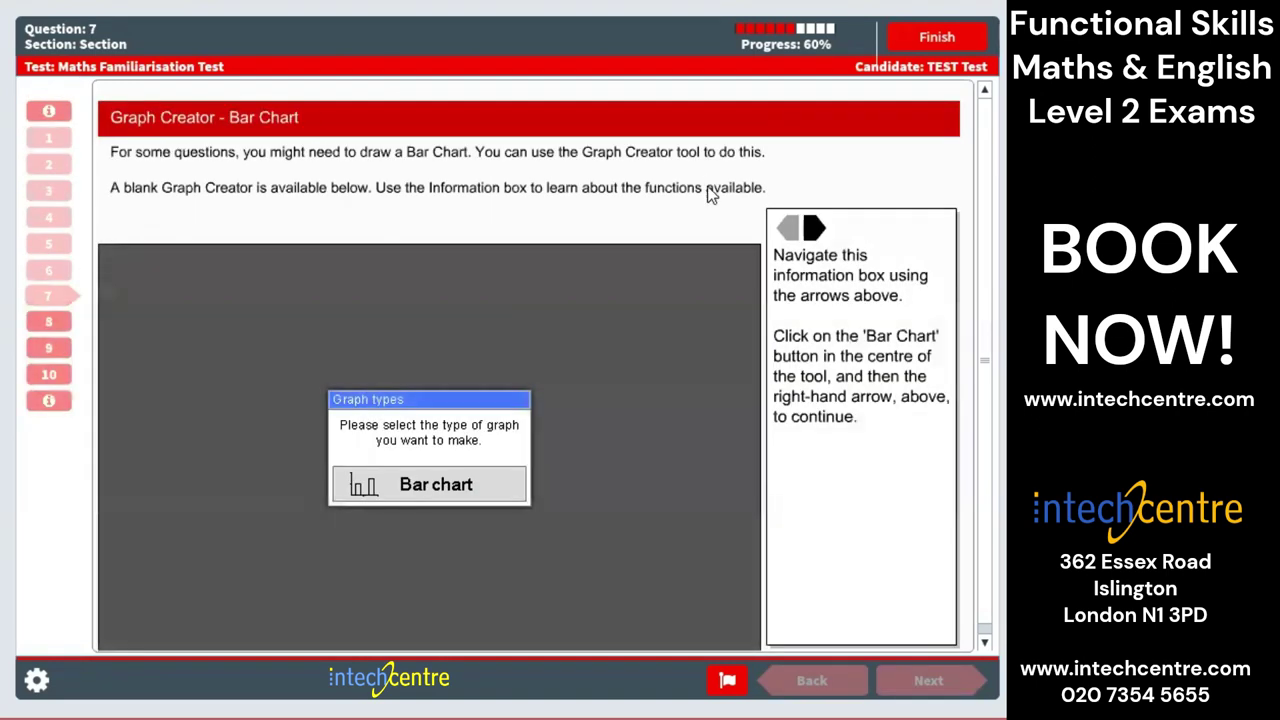
scroll(710, 193, down, 1)
click(414, 480)
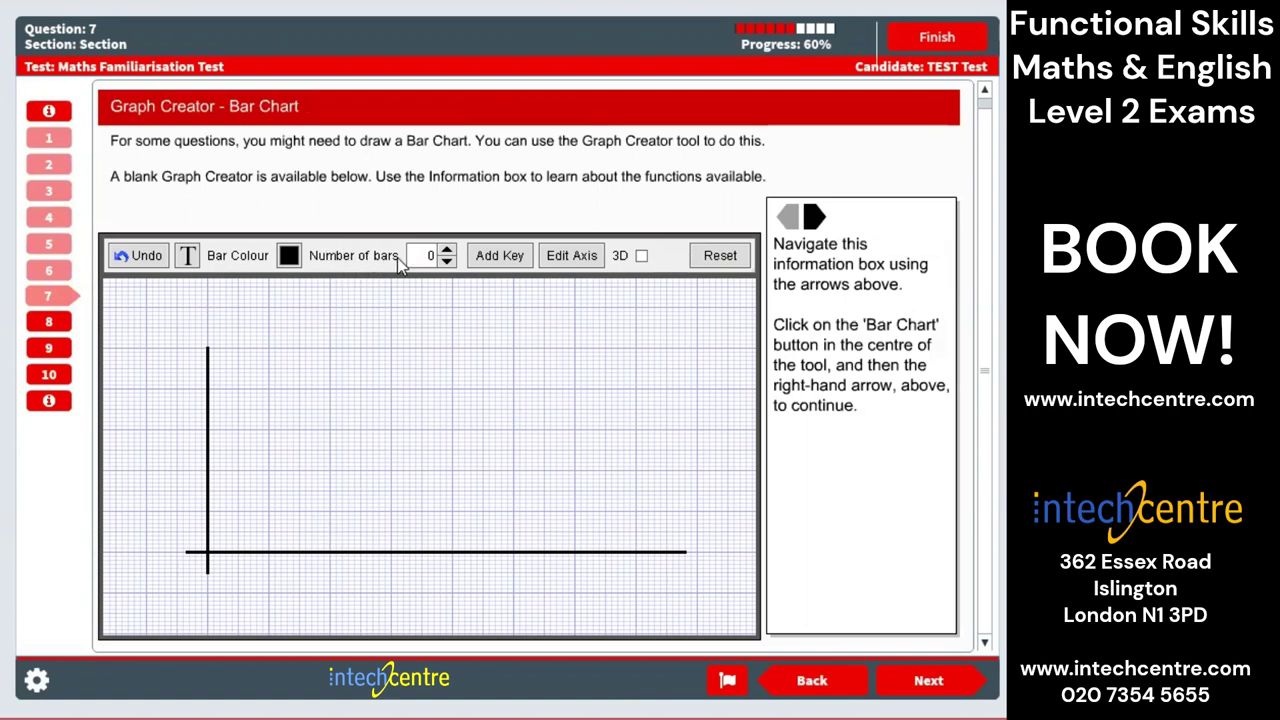
click(447, 251)
click(447, 251)
click(447, 251)
click(447, 251)
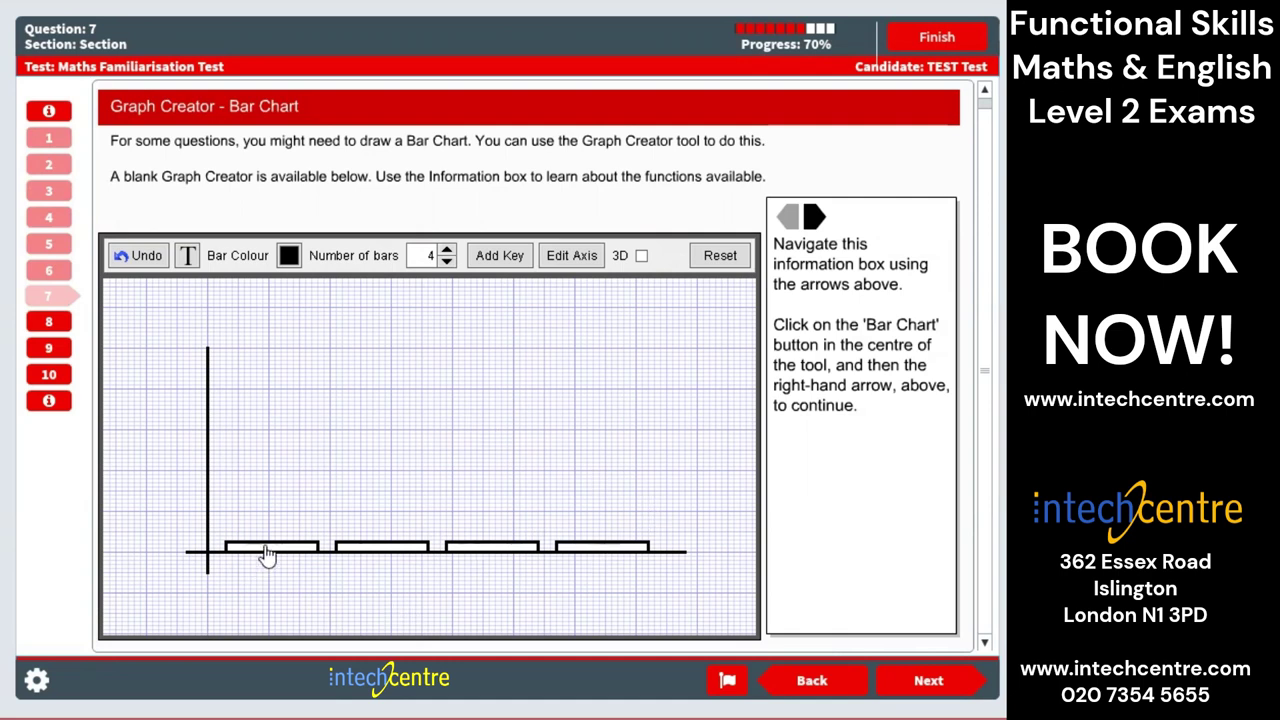
- Raise the four bars, making the second tallest, the third shortest and the first and fourth equal in height
drag(277, 547, 278, 441)
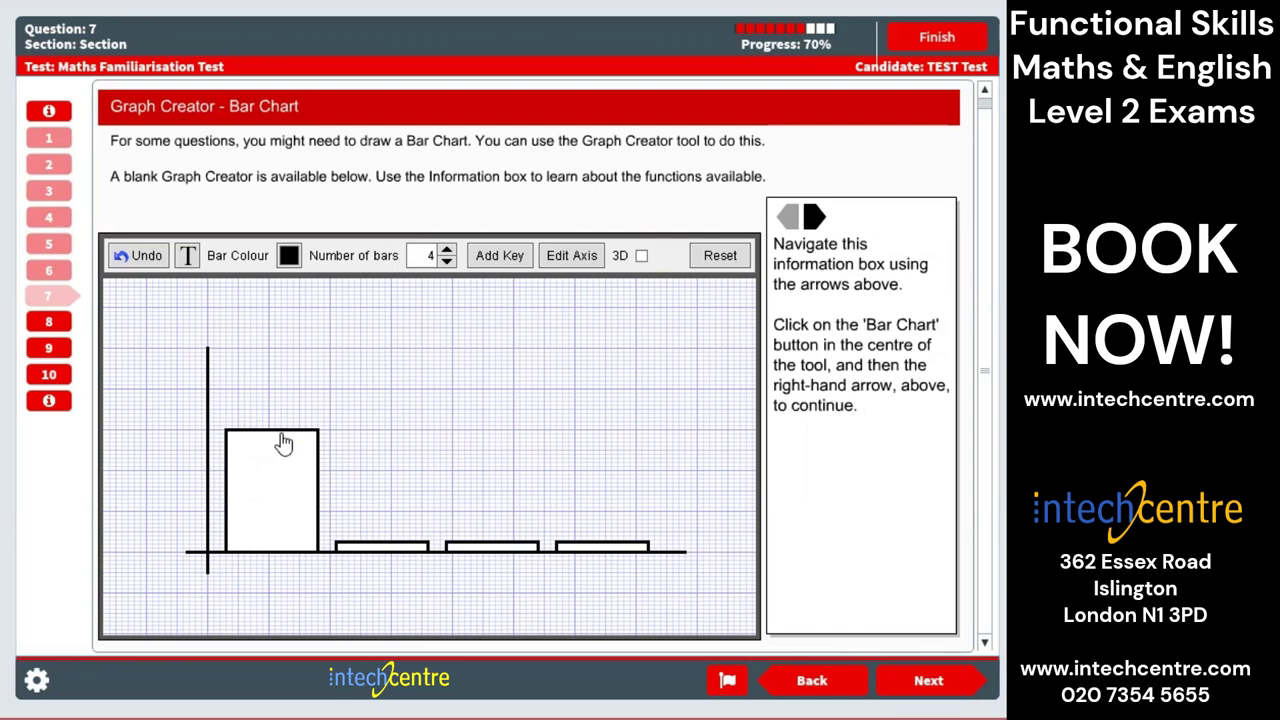
drag(398, 542, 389, 406)
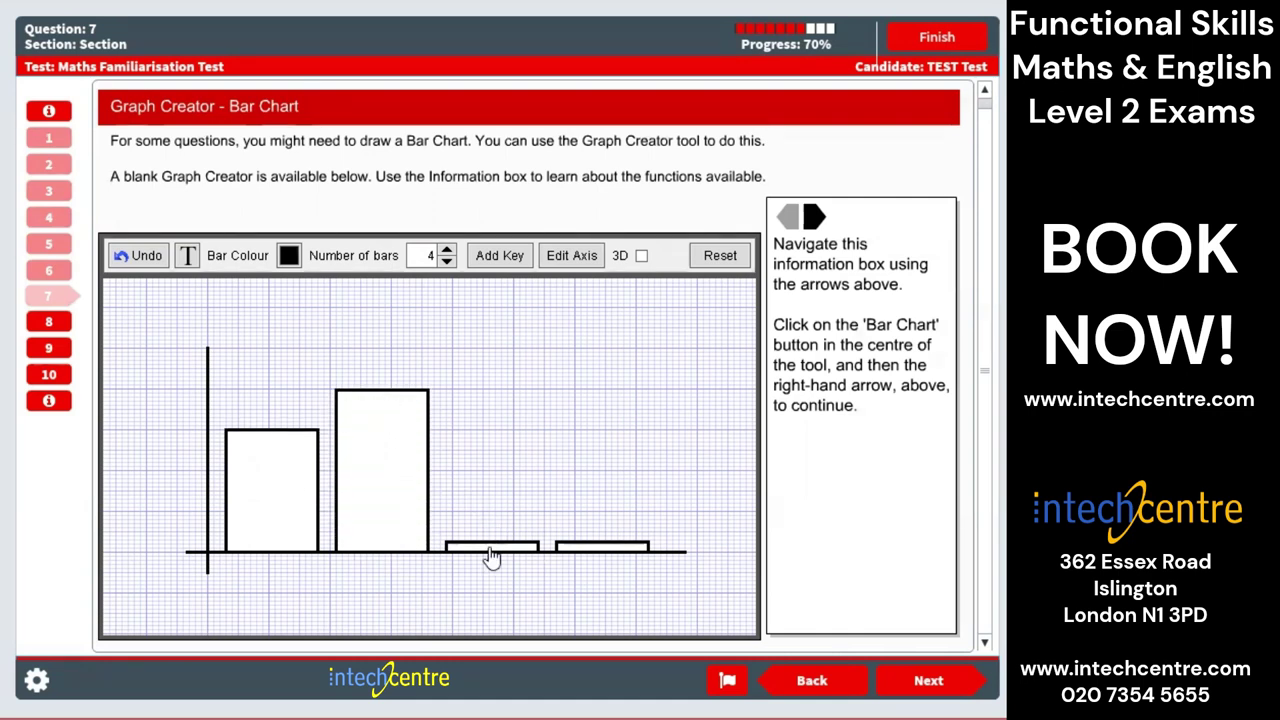
drag(491, 546, 481, 484)
drag(606, 548, 617, 431)
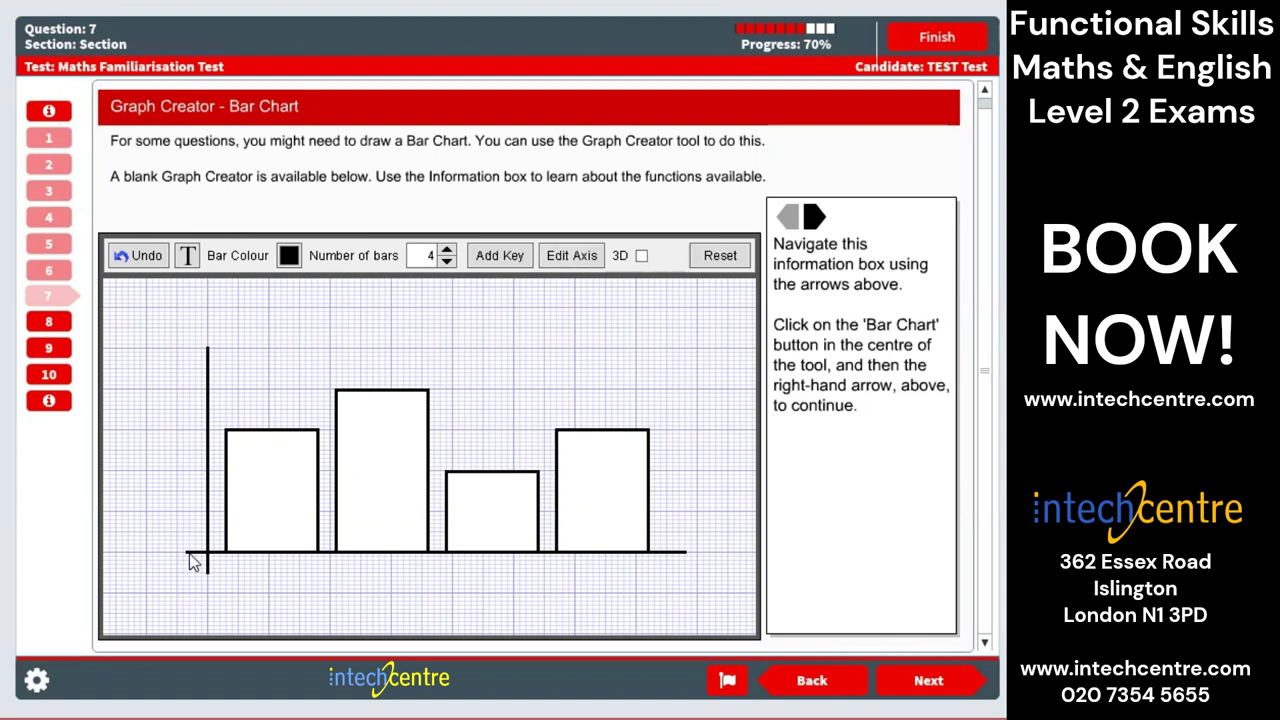
- Set the vertical axis to a maximum of 100 with 10 numbered divisions and show its numbers
click(580, 256)
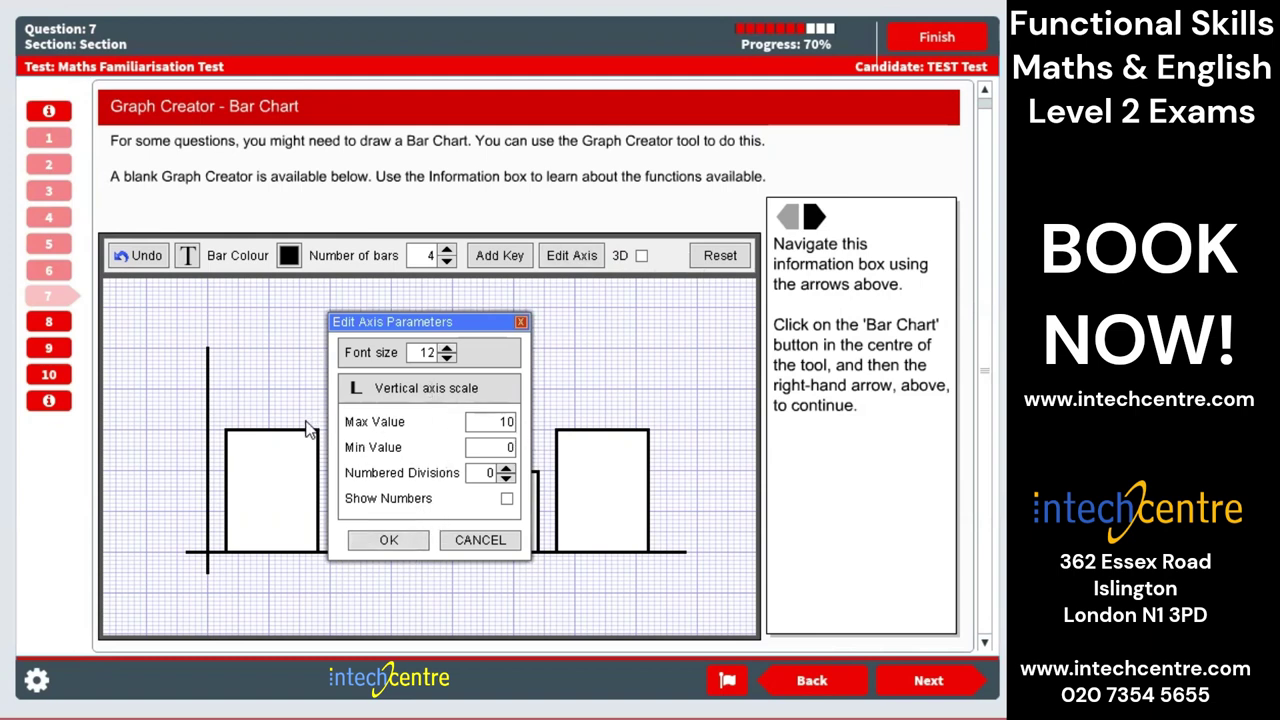
double_click(500, 421)
click(507, 471)
click(507, 471)
click(507, 471)
click(507, 471)
click(507, 471)
click(507, 471)
click(507, 471)
click(507, 471)
click(507, 471)
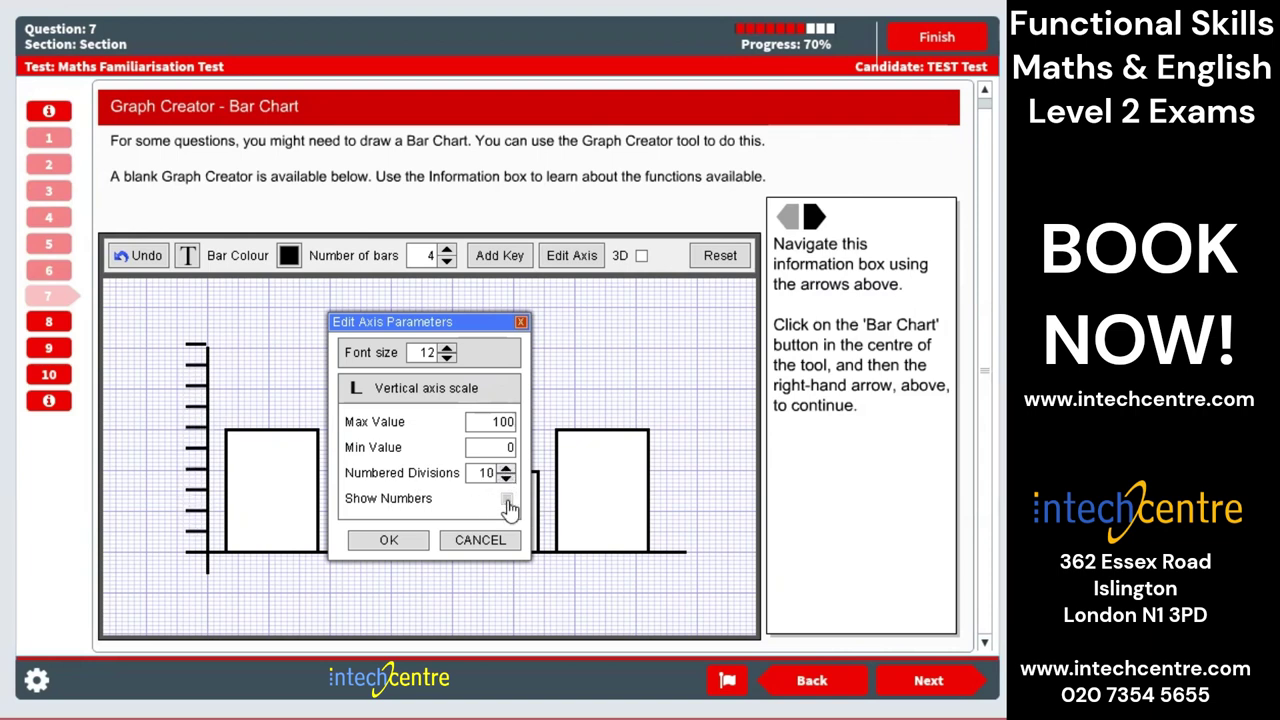
click(507, 499)
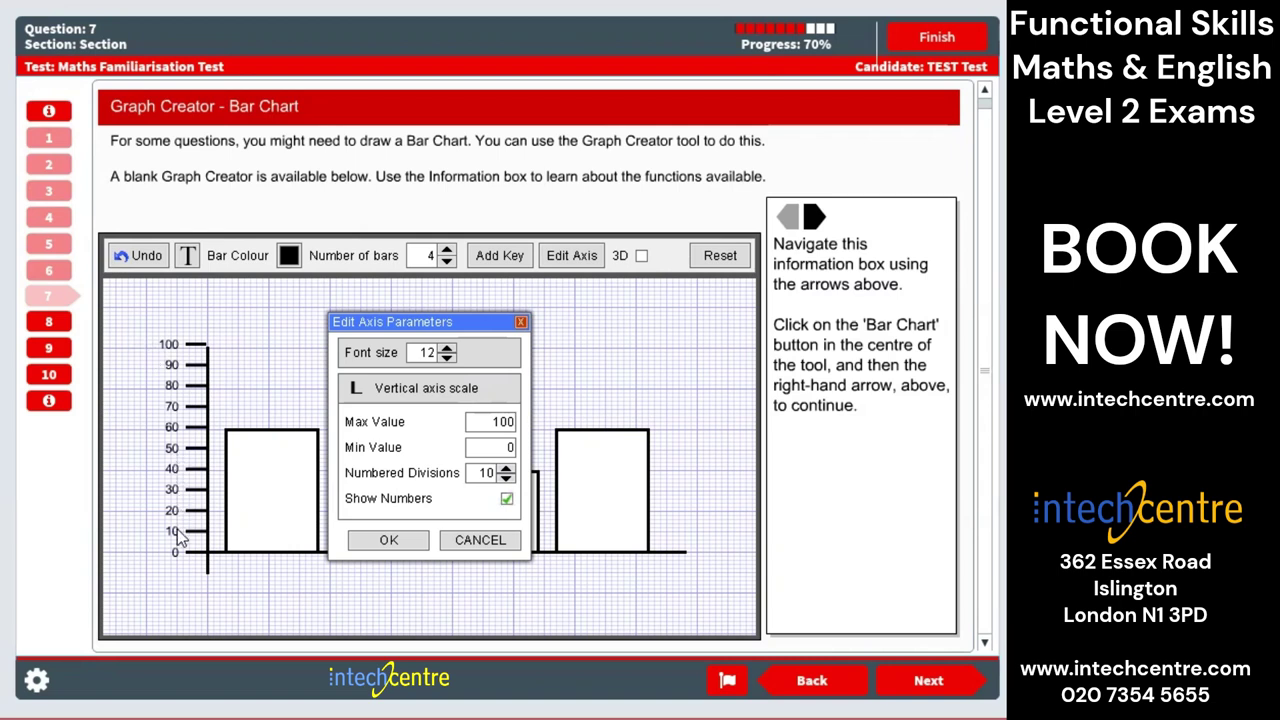
- Reduce the vertical axis to 5 numbered divisions and apply the axis settings
click(506, 480)
click(506, 480)
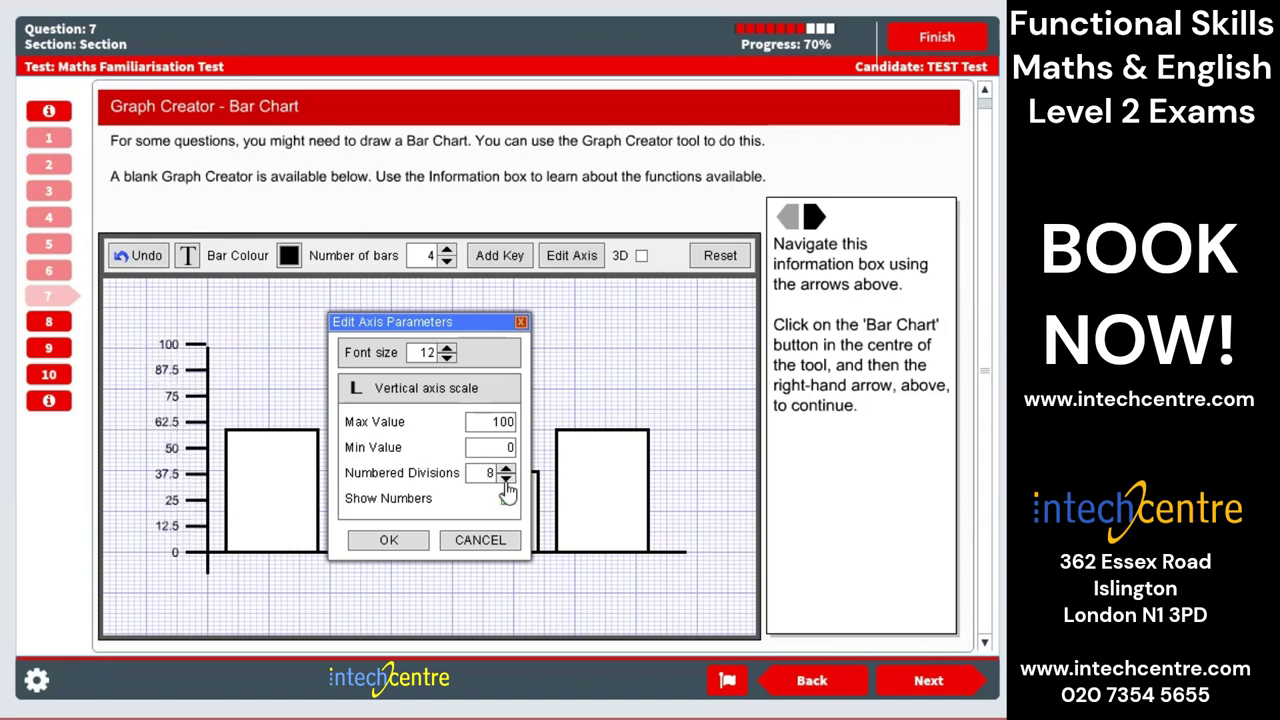
click(506, 480)
click(506, 480)
click(506, 480)
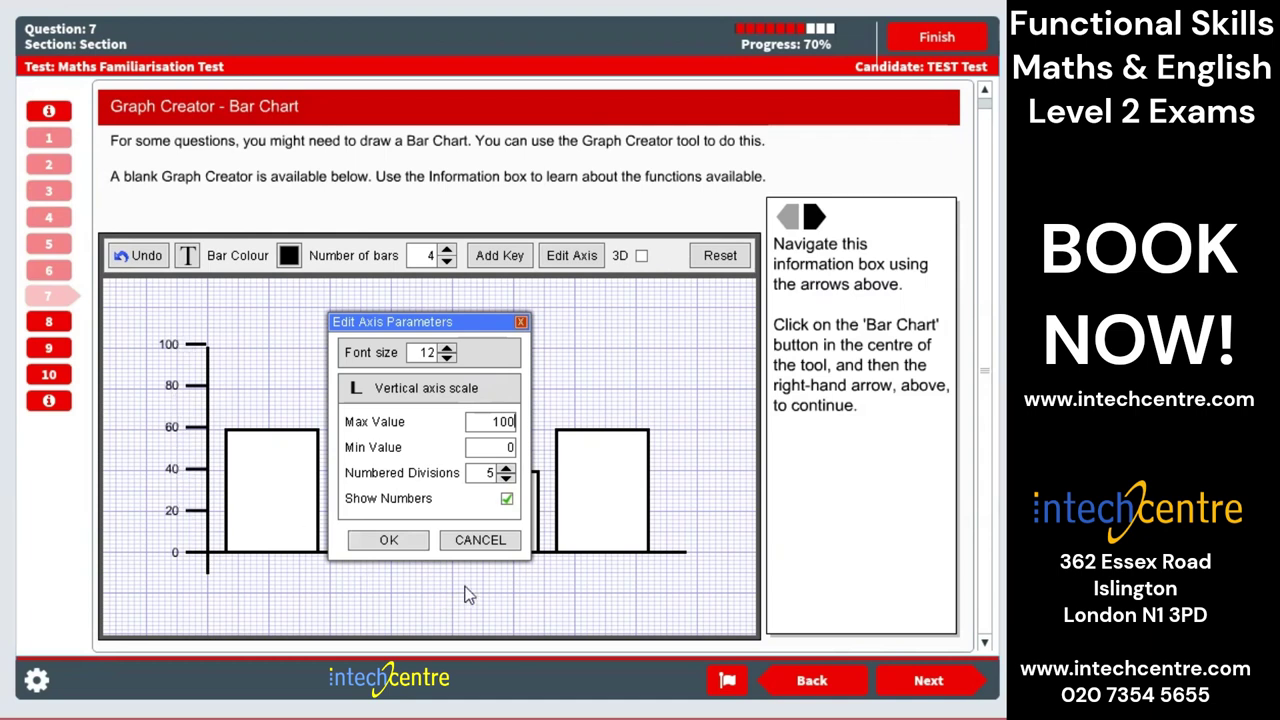
click(392, 541)
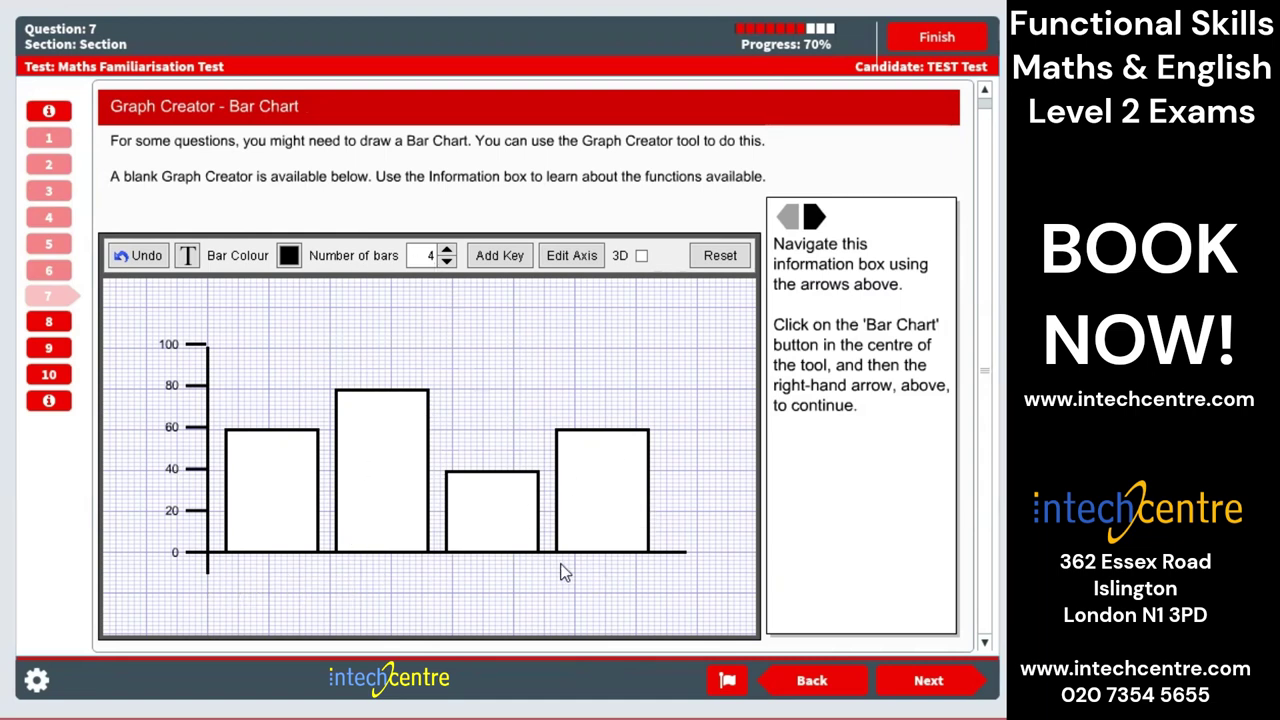
- Add a text label "Jan" centred beneath the first bar, with its box narrowed to fit
click(188, 256)
click(258, 573)
click(307, 576)
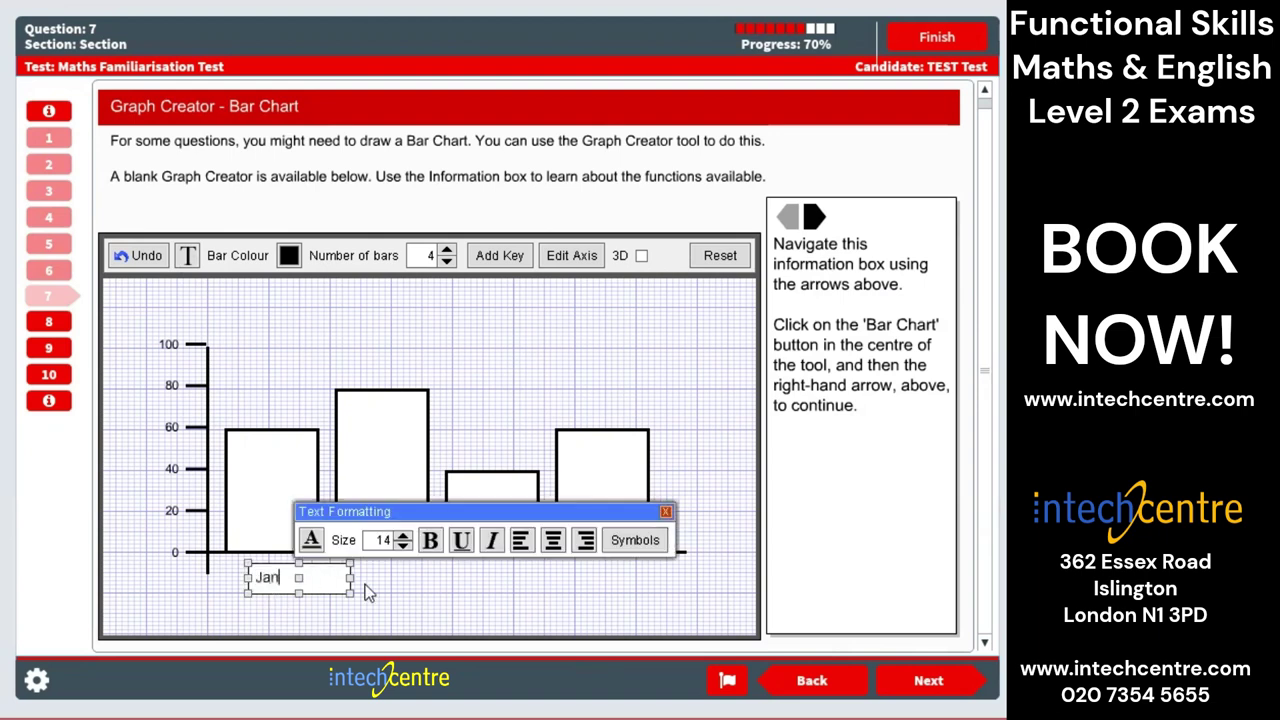
drag(349, 577, 292, 577)
mouse_move(295, 577)
mouse_down()
mouse_move(387, 578)
mouse_move(291, 579)
mouse_up()
click(272, 602)
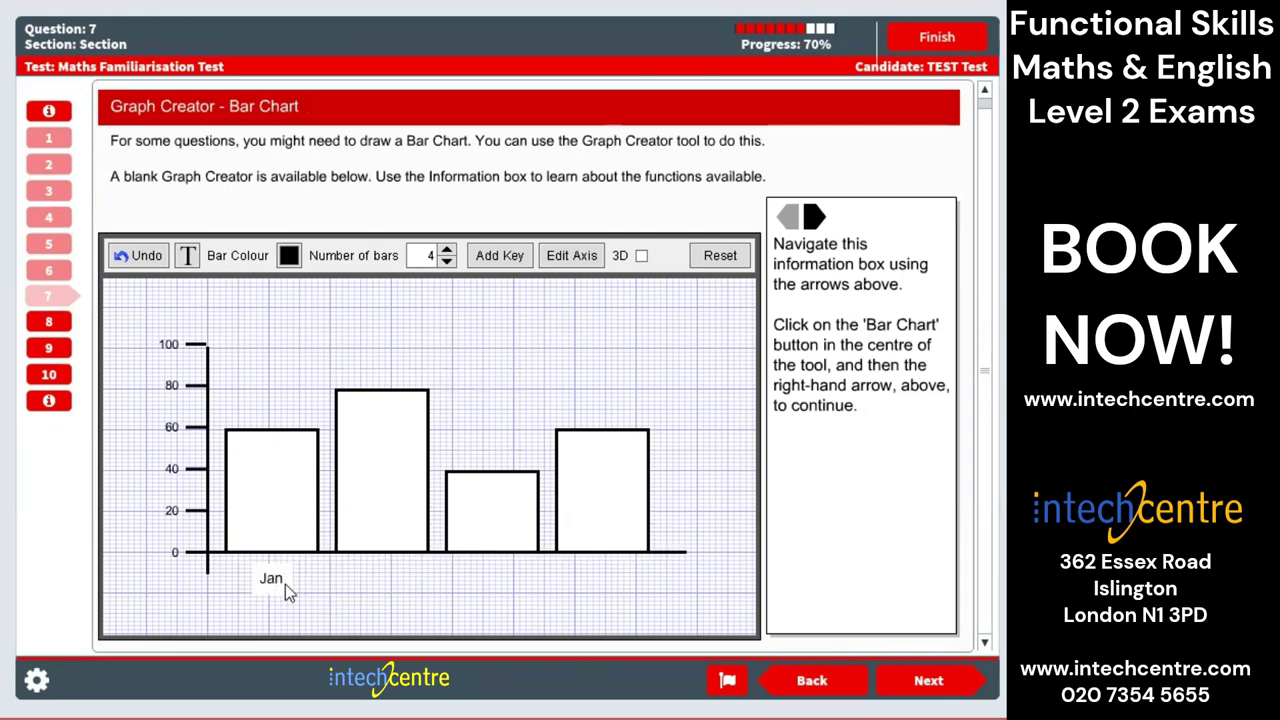
- Add a text label "Feb" beneath the second bar
click(189, 258)
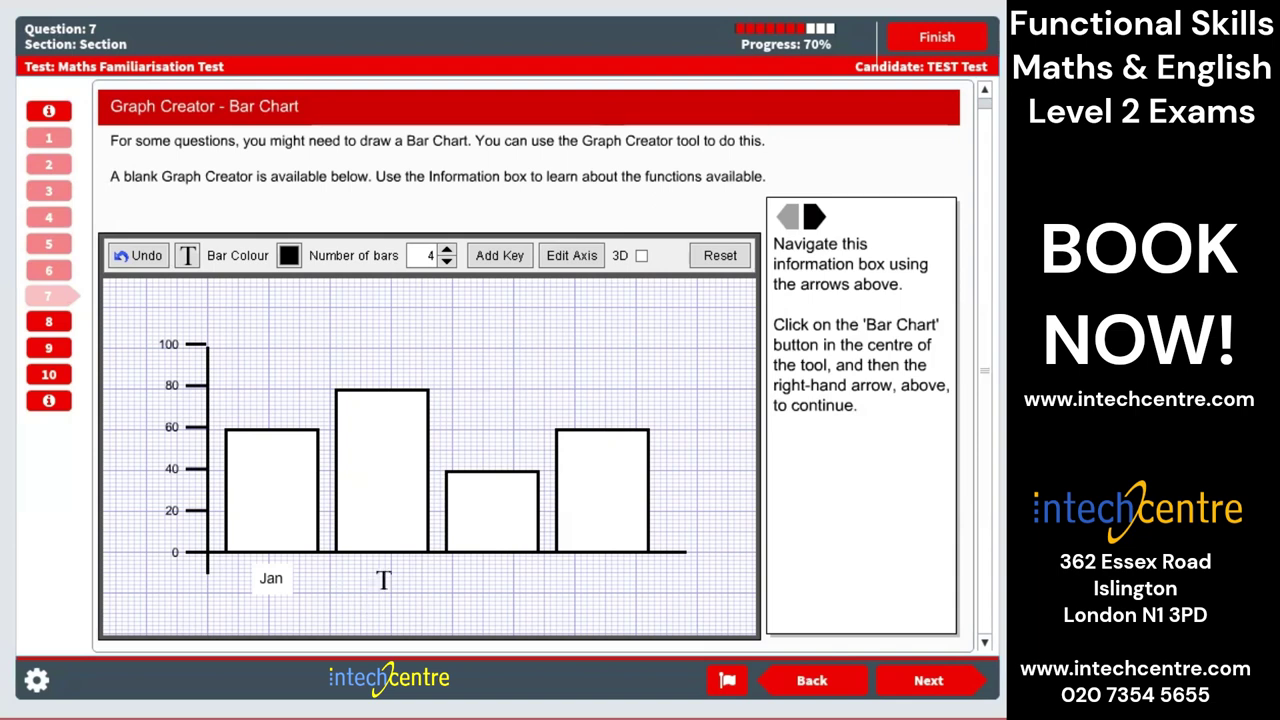
click(384, 582)
triple_click(456, 582)
text(Fe)
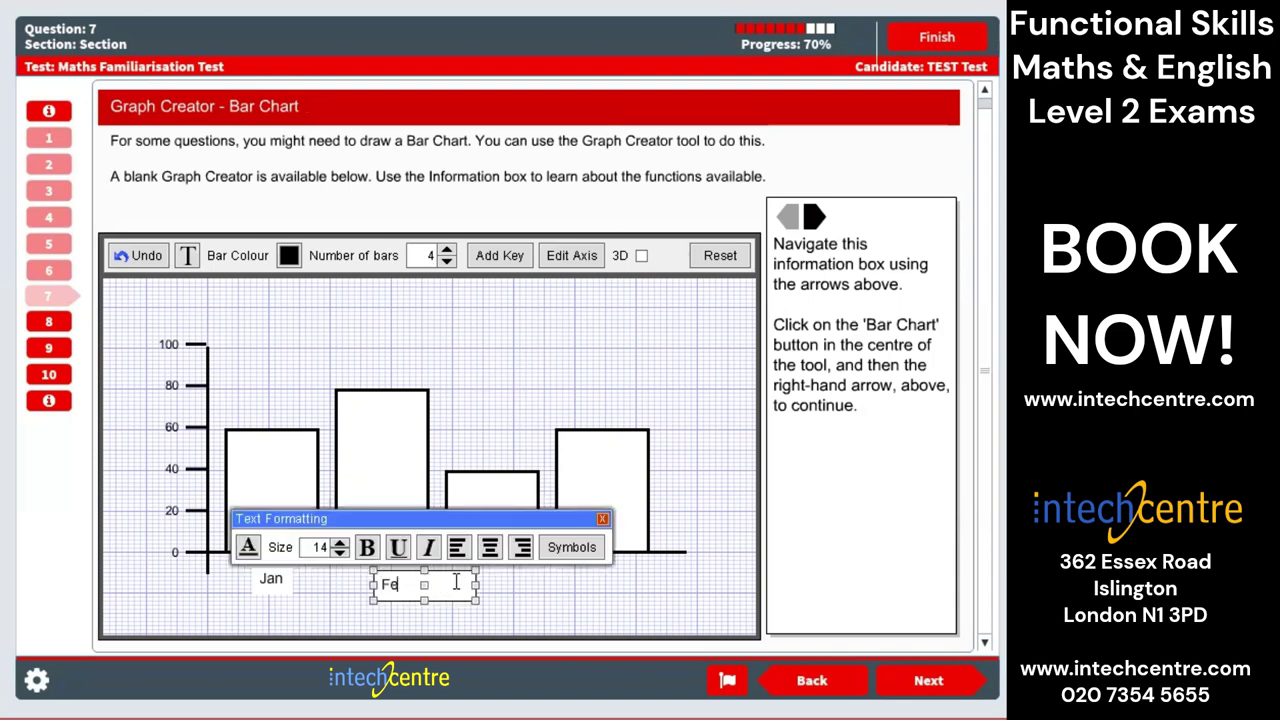
text(b)
click(481, 589)
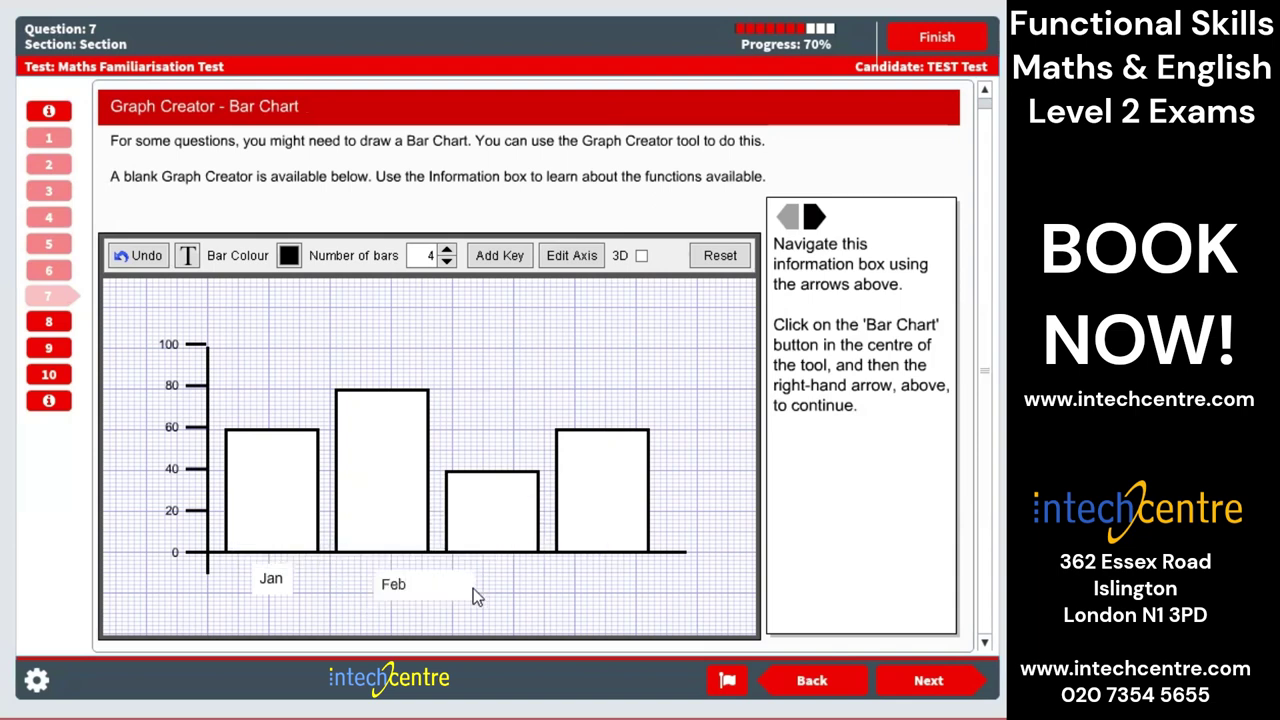
- Narrow the "Feb" label's box to fit its text and centre it beneath the second bar
click(479, 588)
drag(468, 585, 420, 582)
click(491, 590)
click(398, 586)
drag(398, 586, 386, 578)
click(503, 594)
- Add a text label "Mar" beneath the third bar, with its box narrowed to fit
click(187, 255)
click(491, 569)
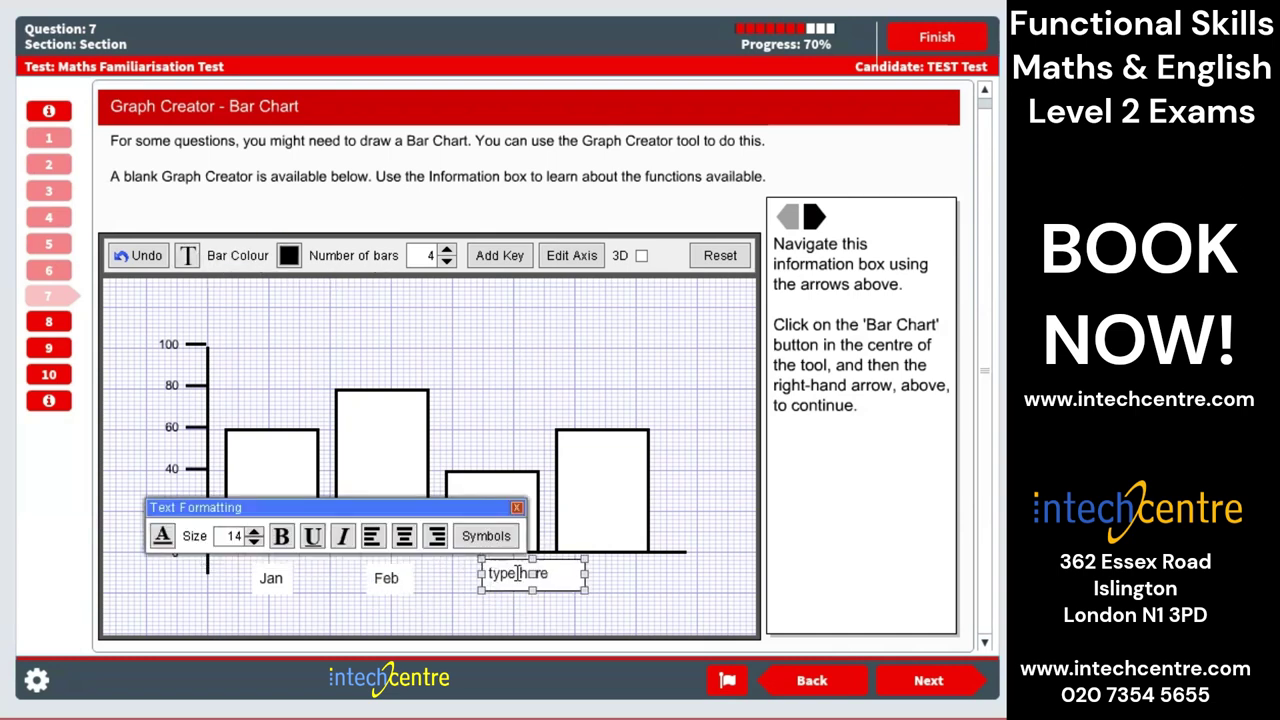
click(517, 573)
drag(582, 575, 518, 575)
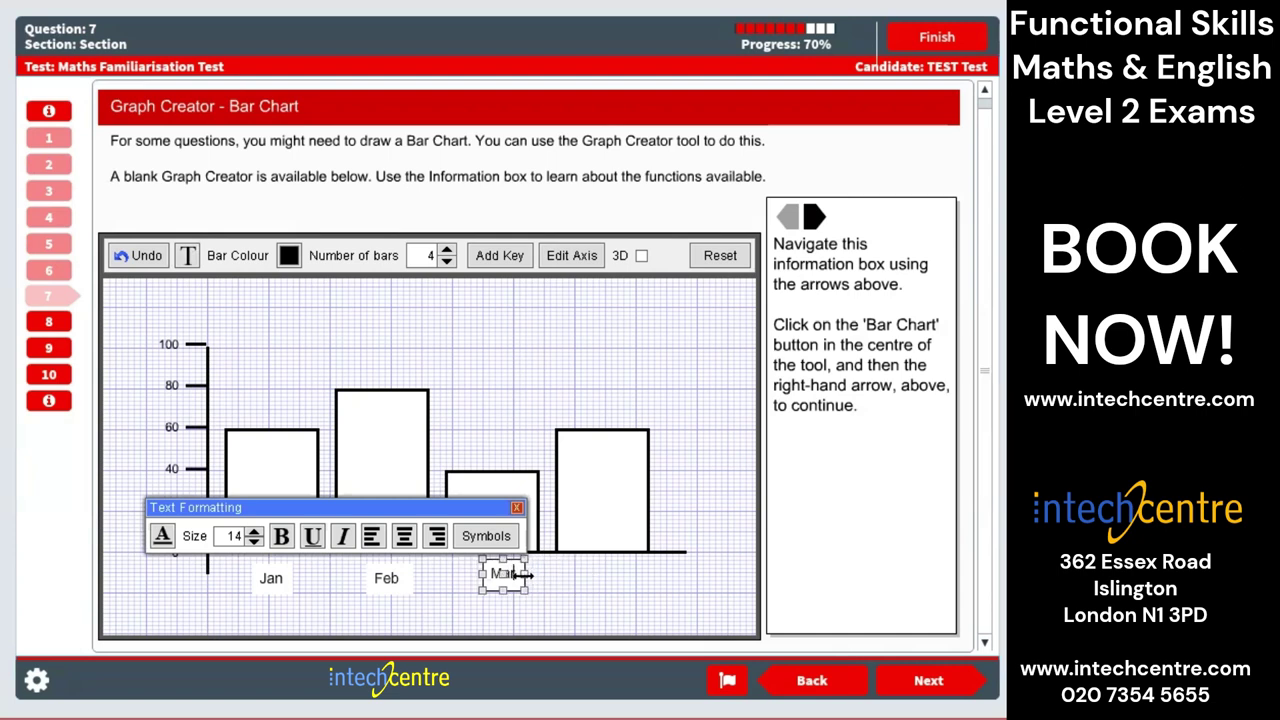
click(645, 565)
- Add a text label "Apr" beneath the fourth bar, with its box narrowed to fit
click(187, 255)
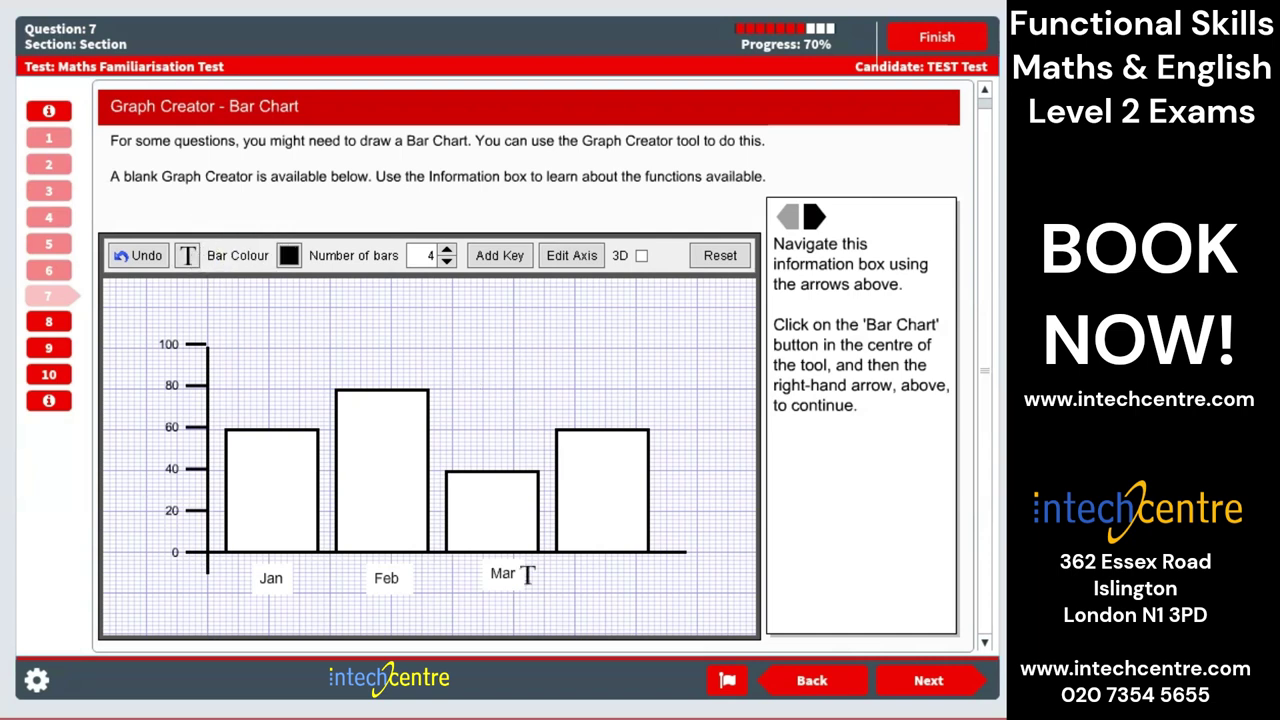
click(598, 575)
double_click(623, 577)
text(Apr)
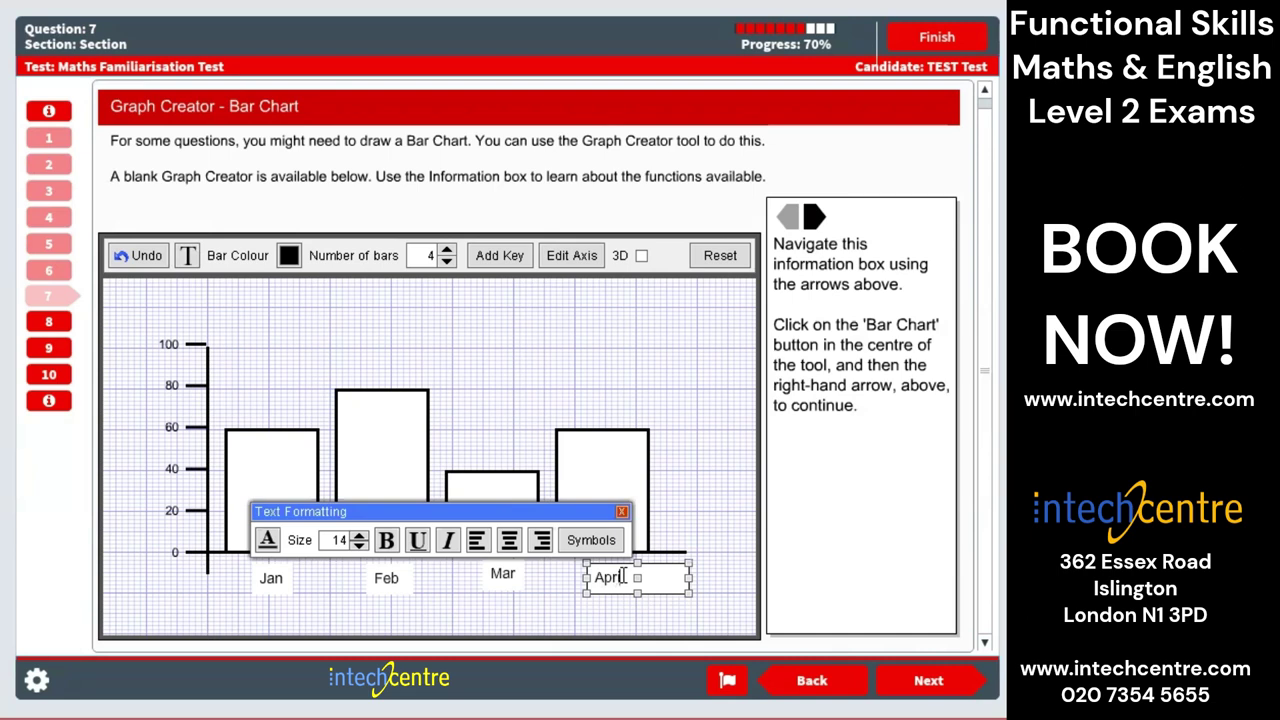
drag(689, 578, 628, 576)
click(681, 576)
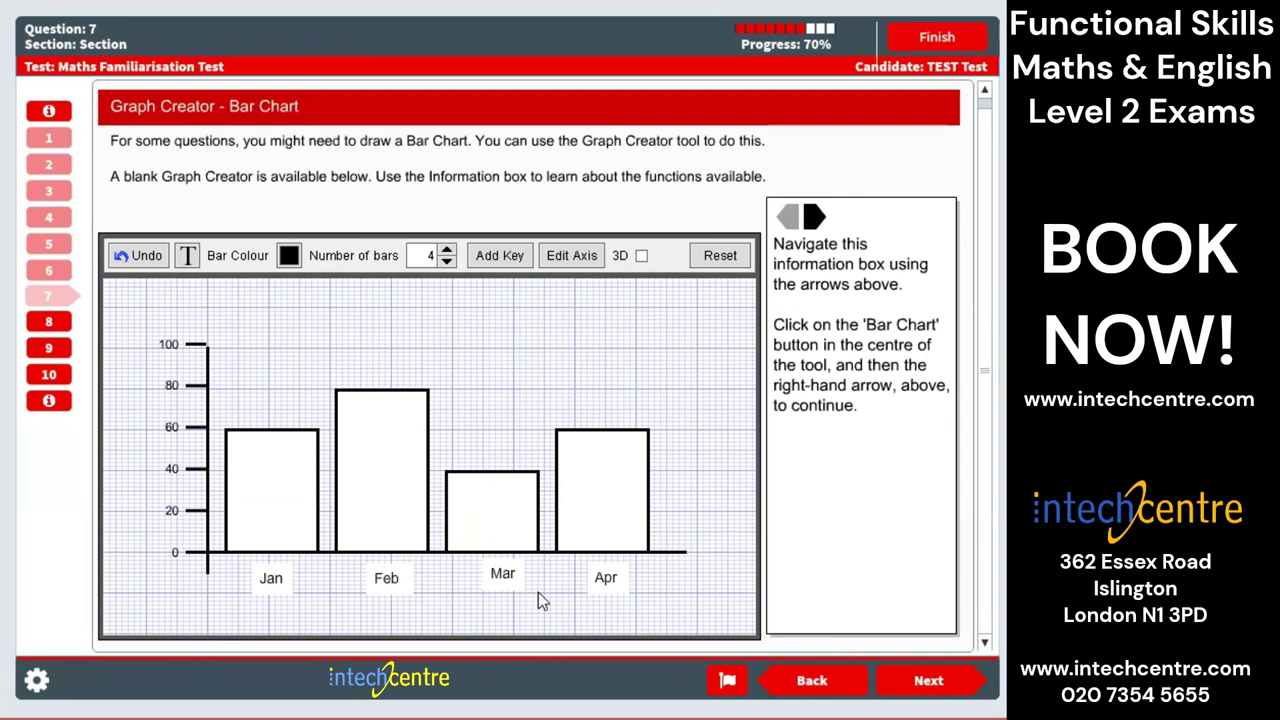
- Label the vertical axis "Number of shoes" and place the title "Number of shoes sold per month" above the bars
click(187, 255)
click(362, 305)
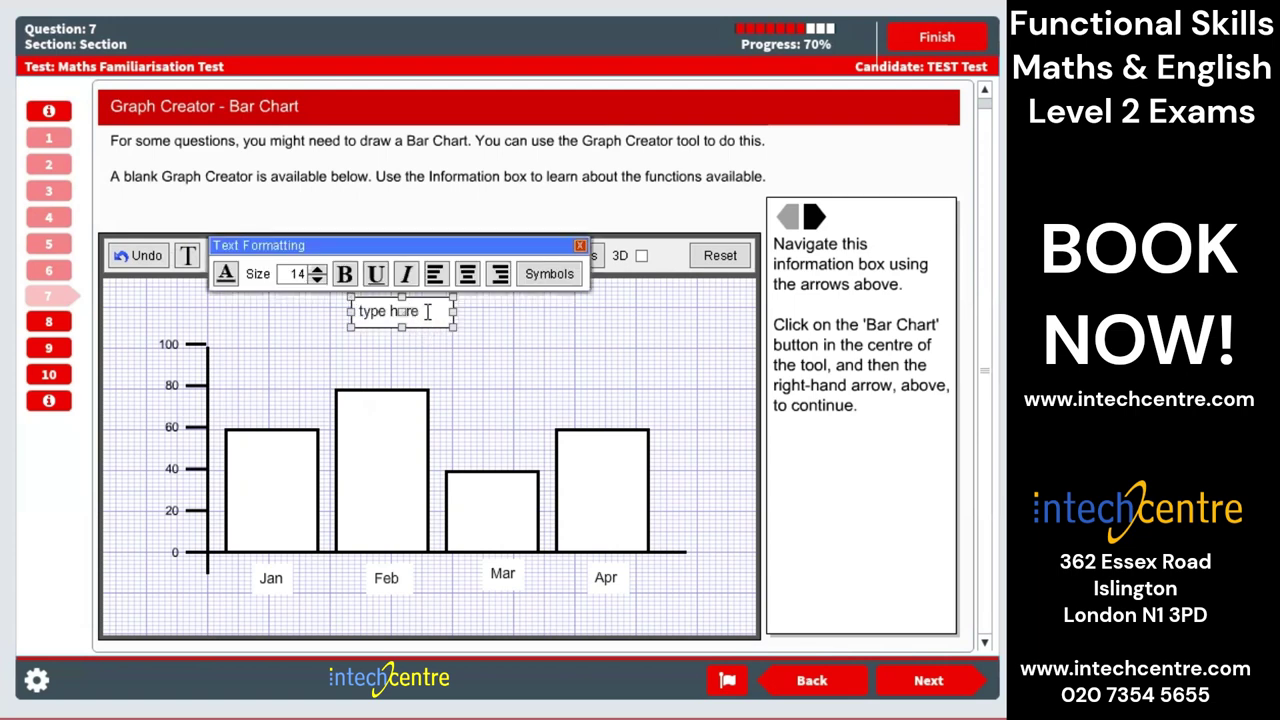
click(427, 312)
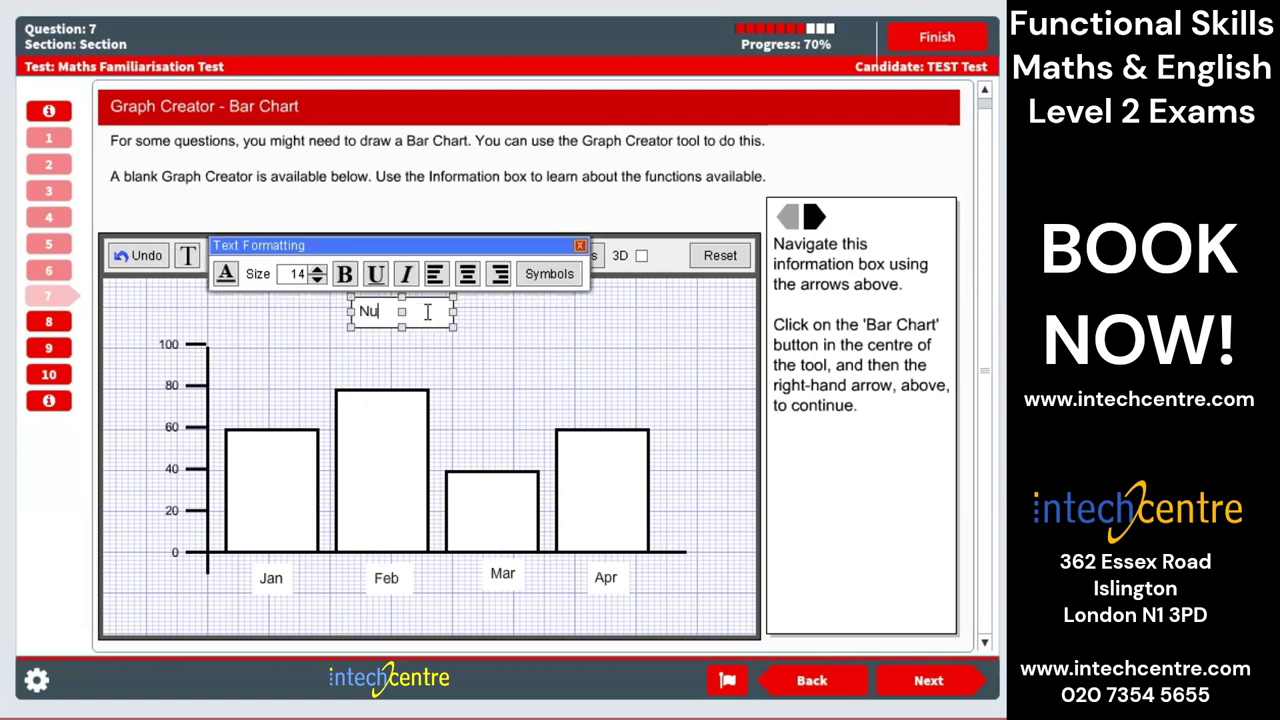
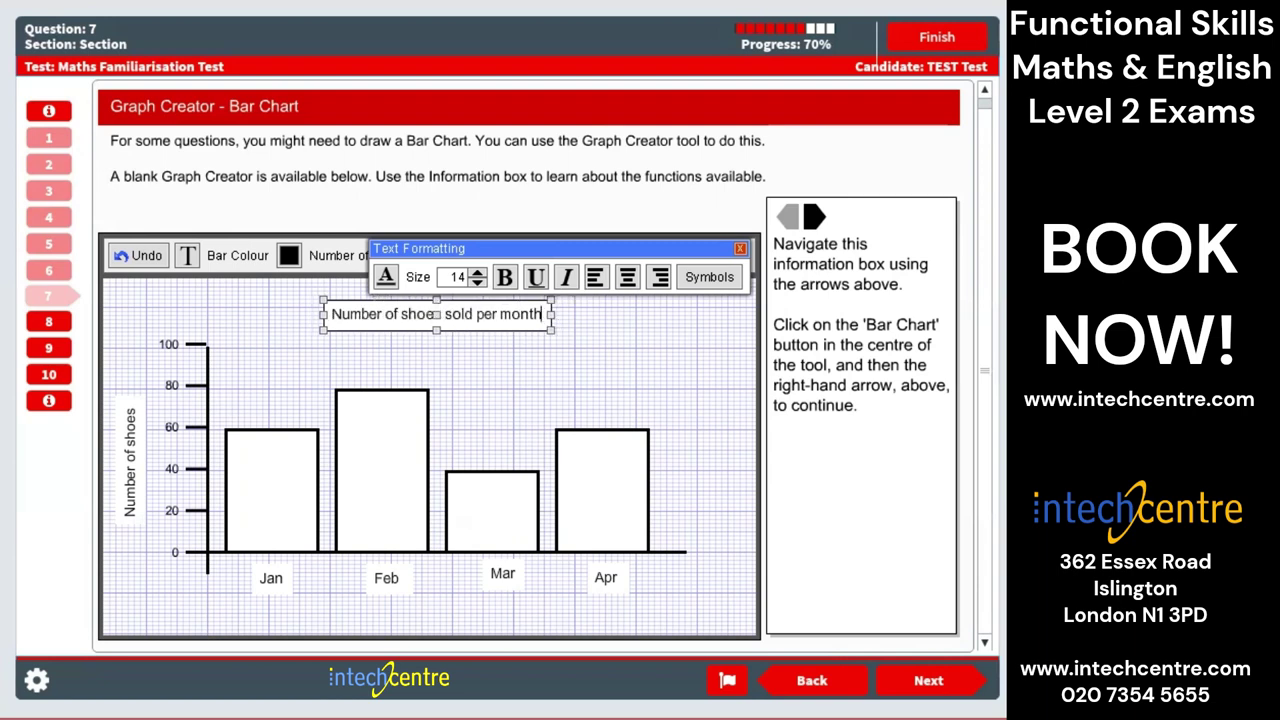
drag(436, 316, 418, 324)
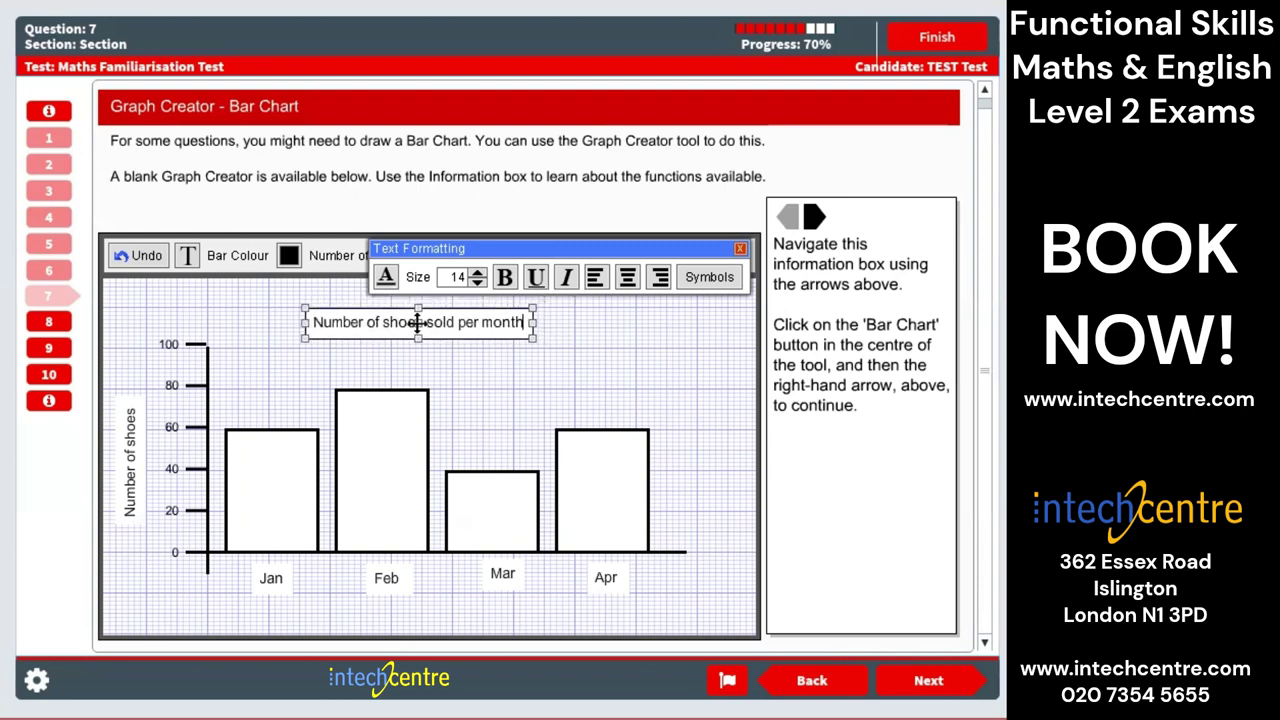
click(741, 249)
- Add the horizontal axis label "Months" centred below the month names, with its box narrowed to fit
click(187, 256)
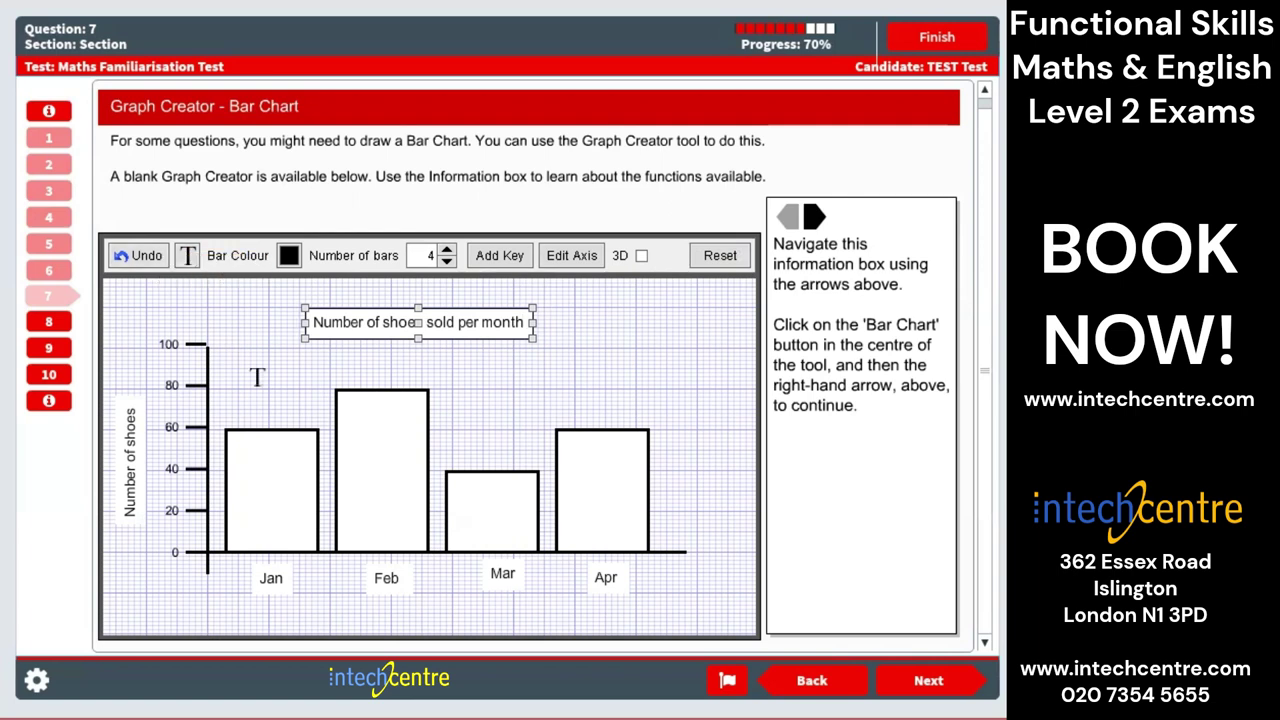
click(376, 615)
click(399, 617)
key(BackSpace)
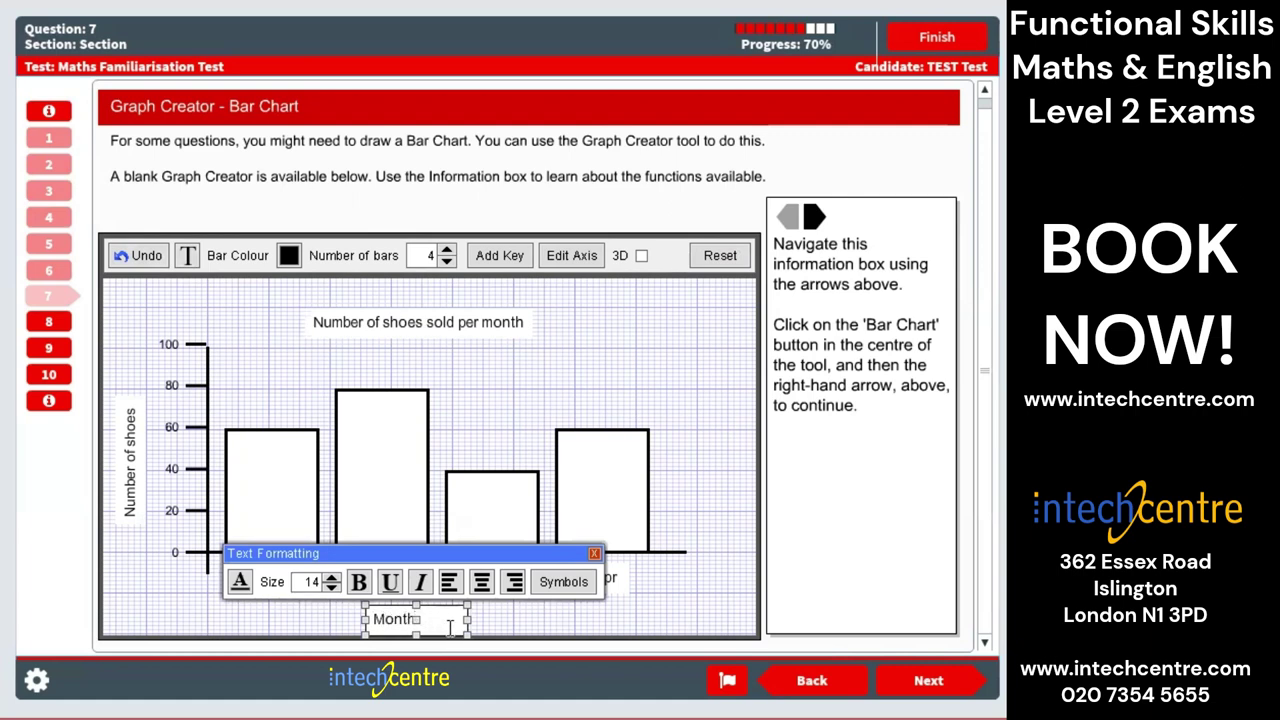
text(Month)
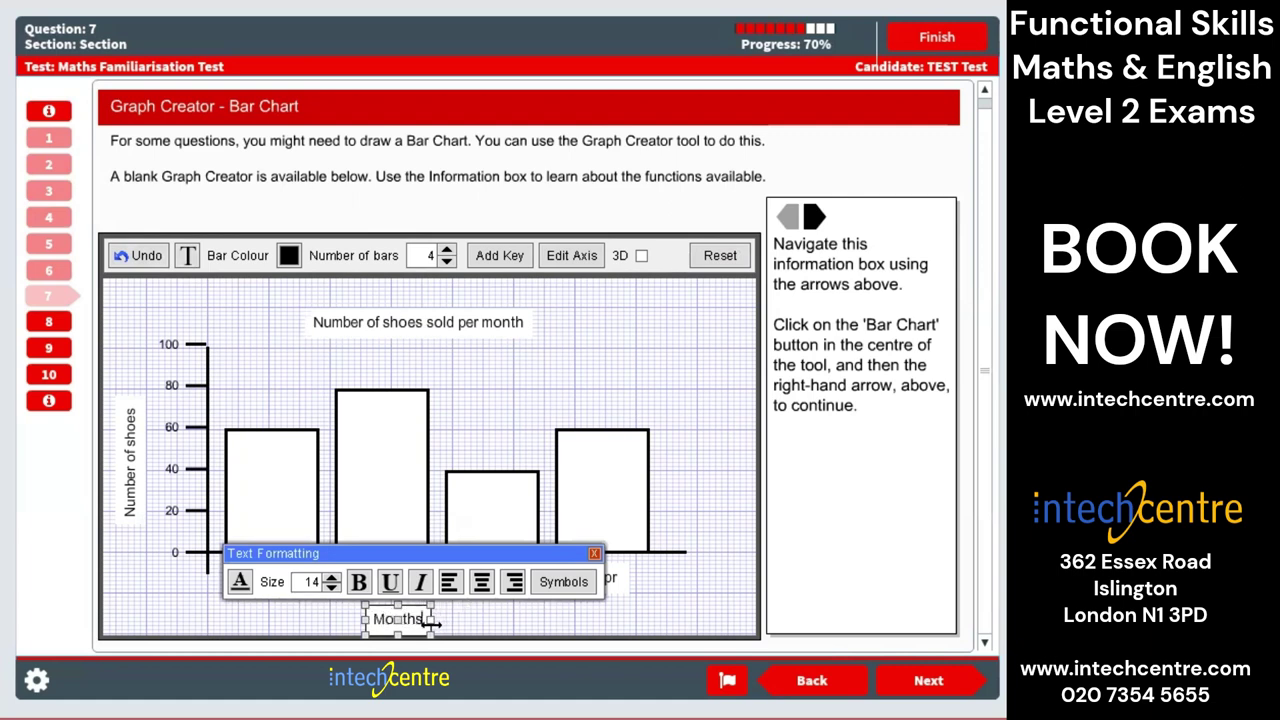
text(s)
drag(399, 619, 424, 617)
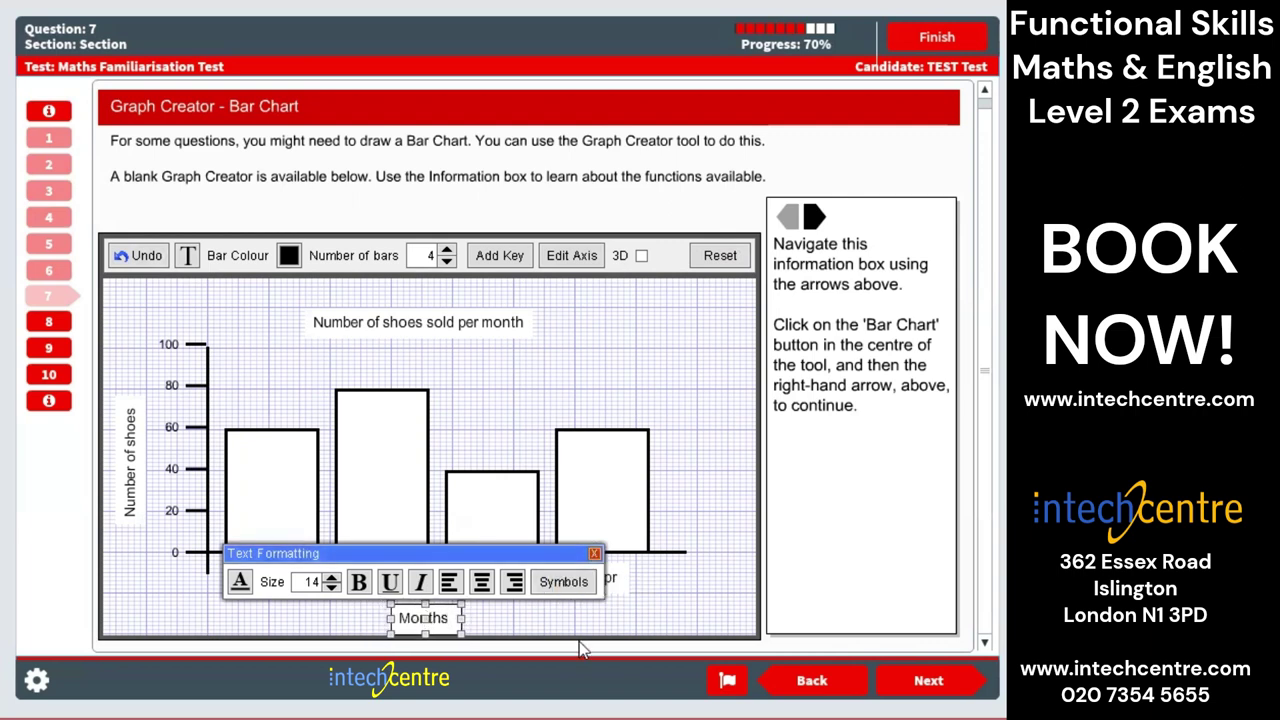
click(594, 553)
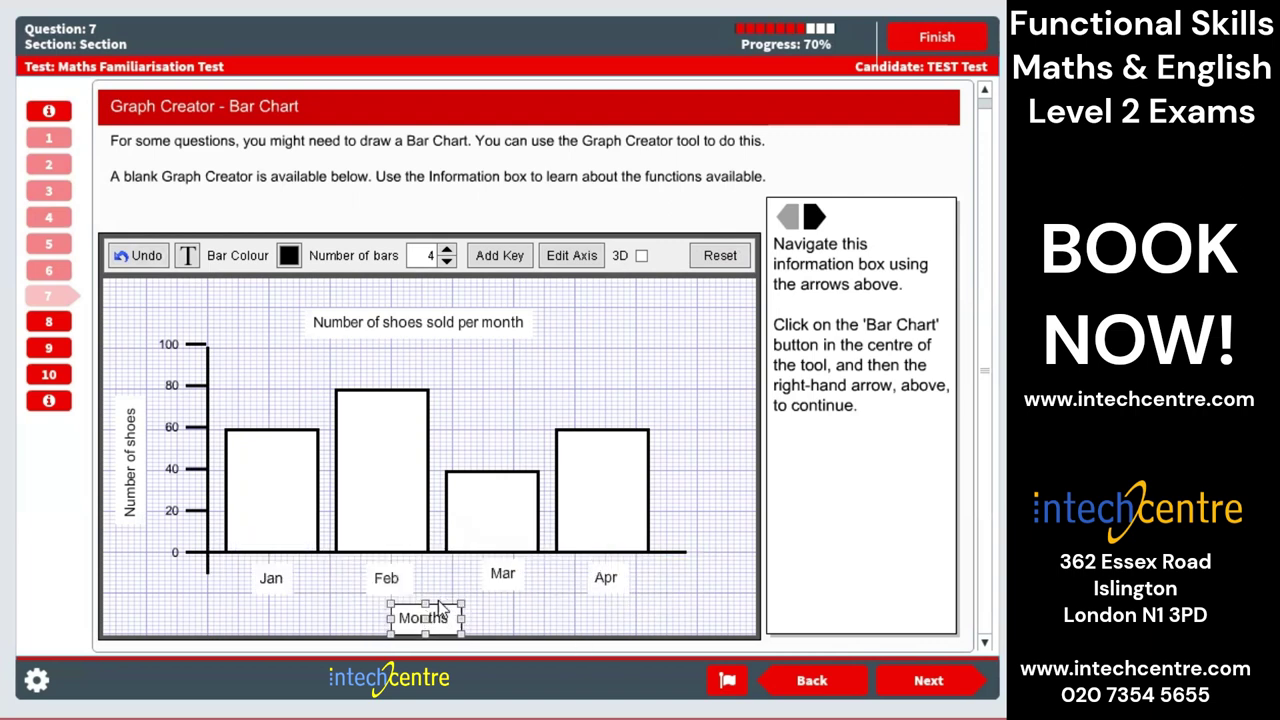
drag(430, 618, 447, 615)
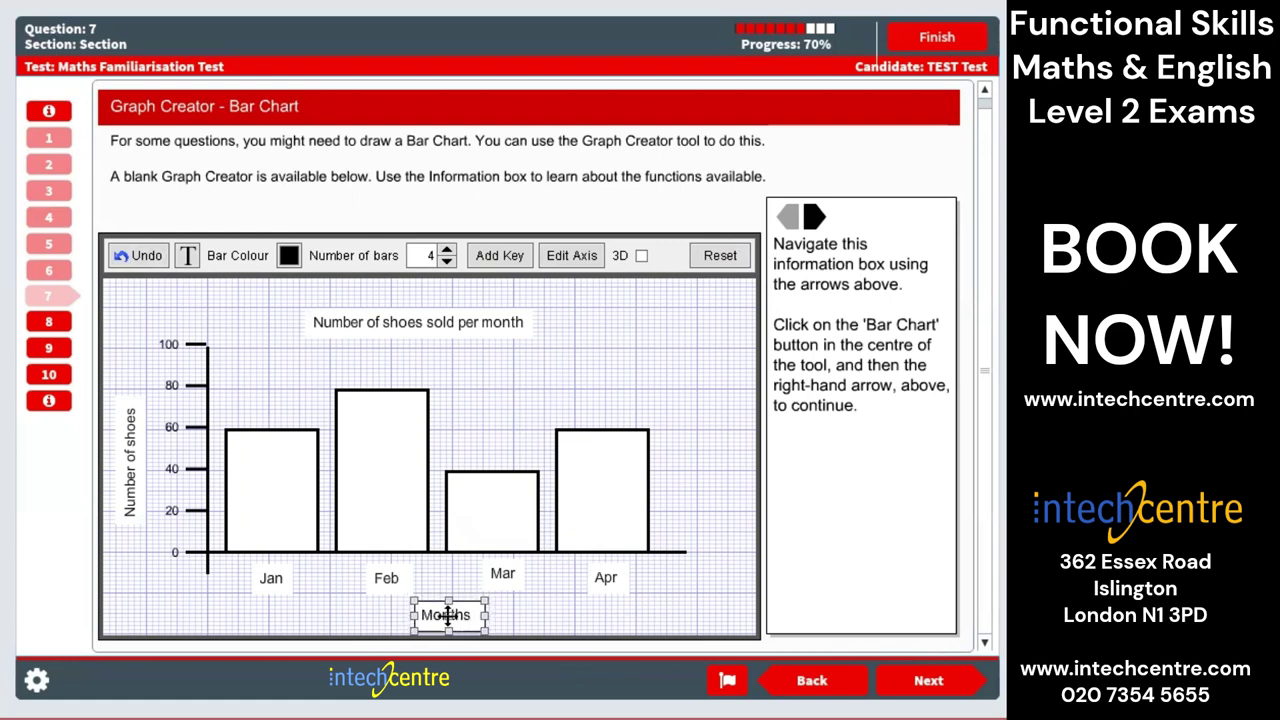
click(544, 390)
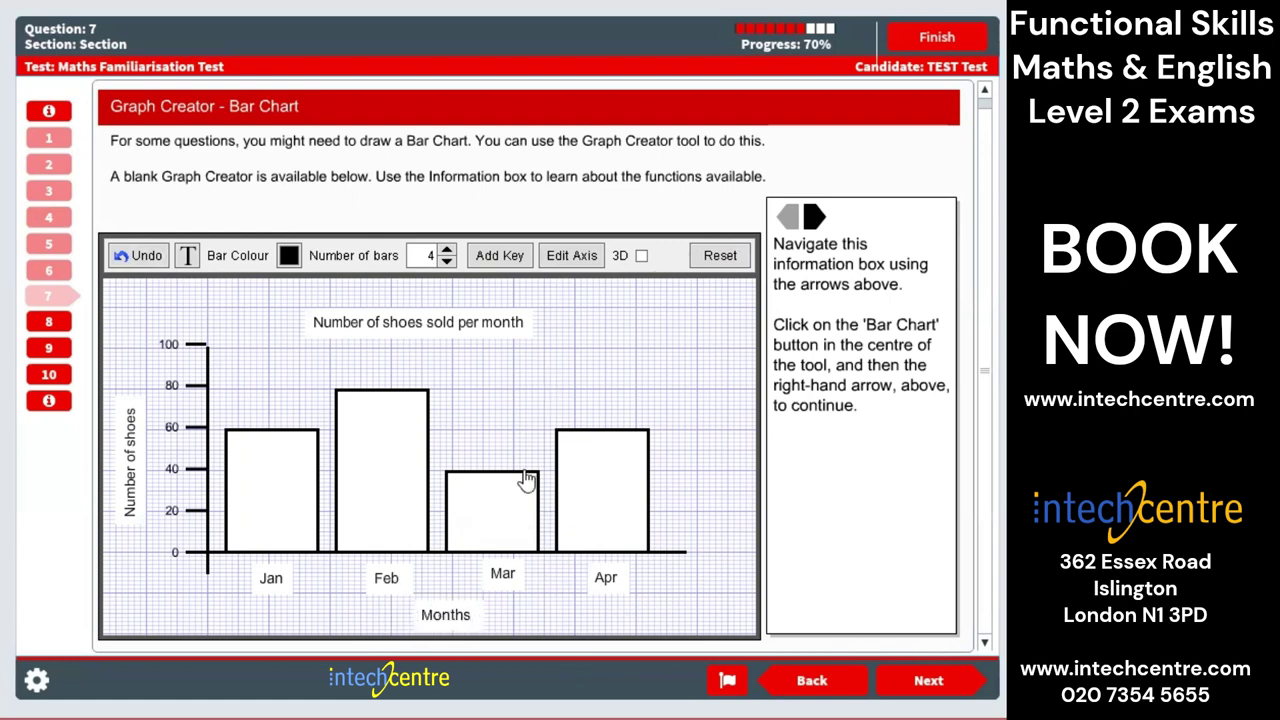
- Fill the Jan bar with orange-red and the Feb bar with light blue
click(289, 256)
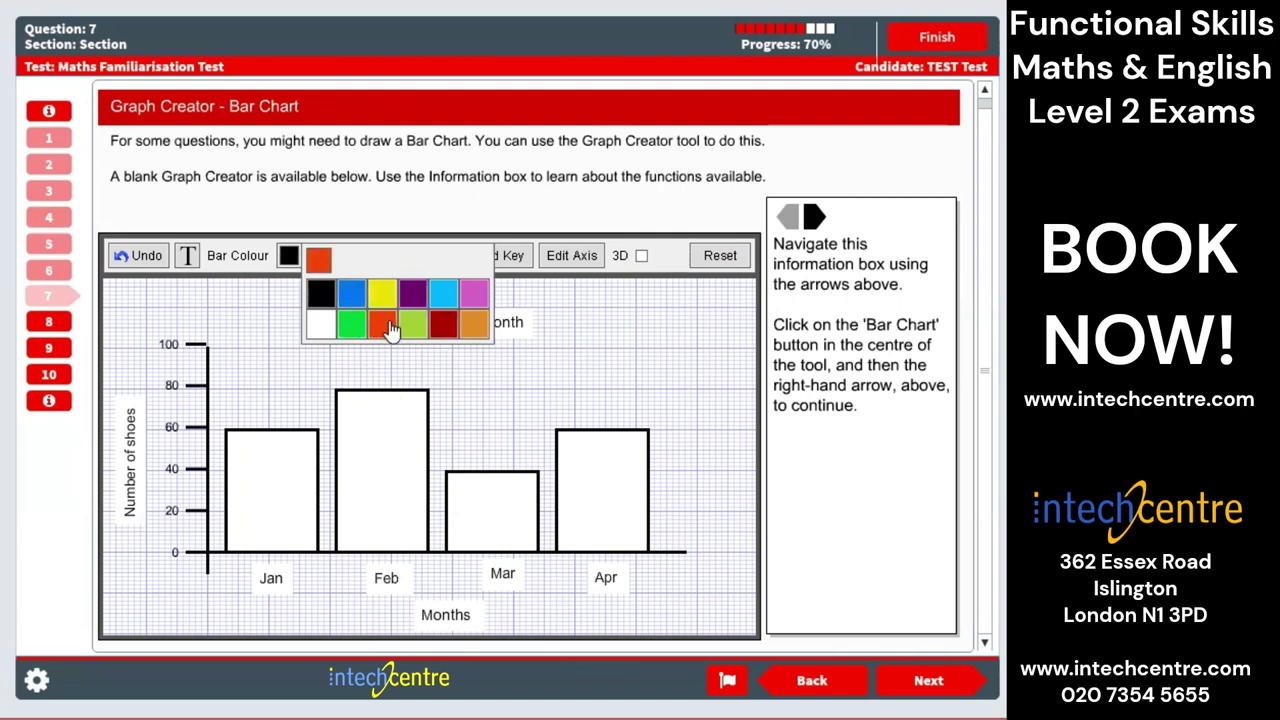
click(382, 323)
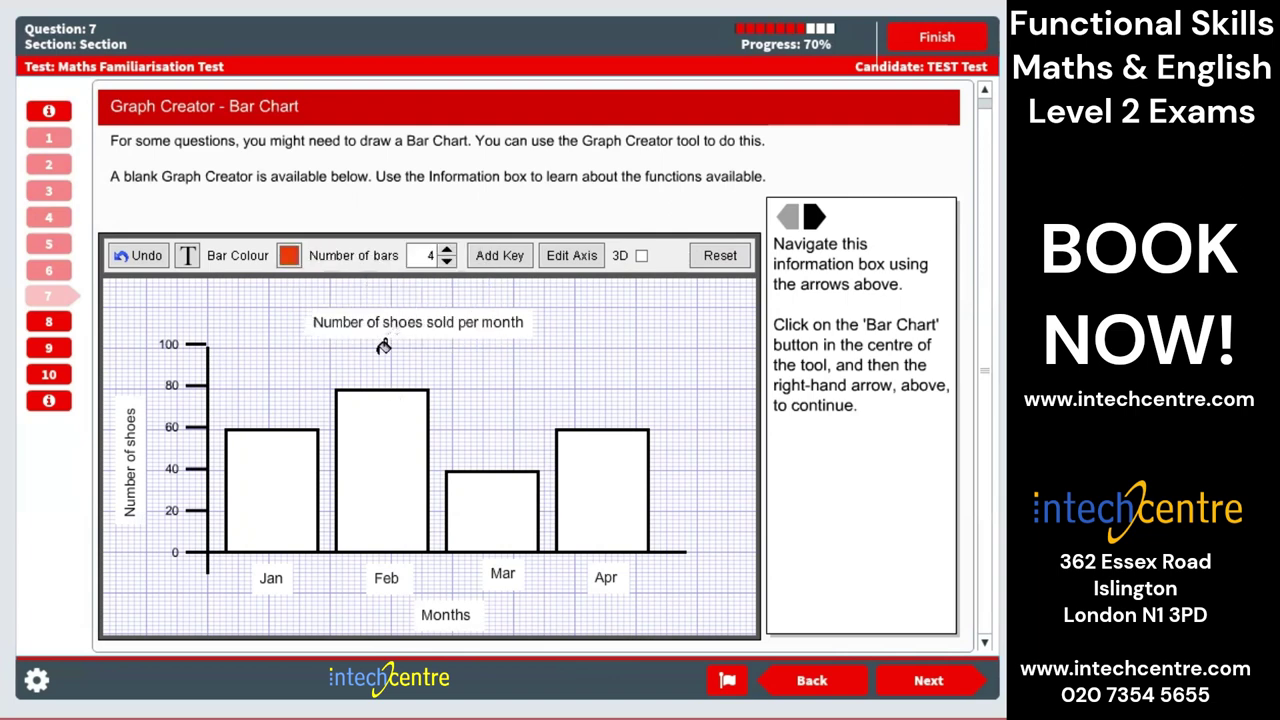
click(283, 447)
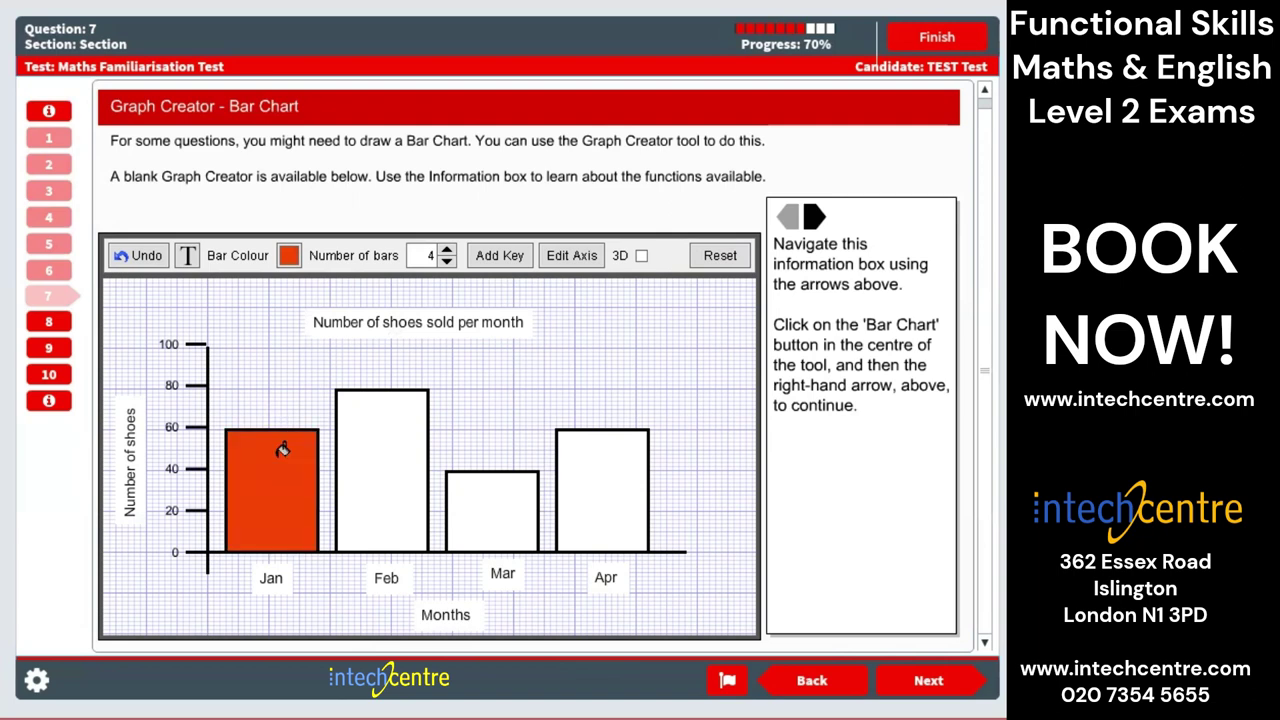
click(289, 255)
click(437, 300)
click(395, 456)
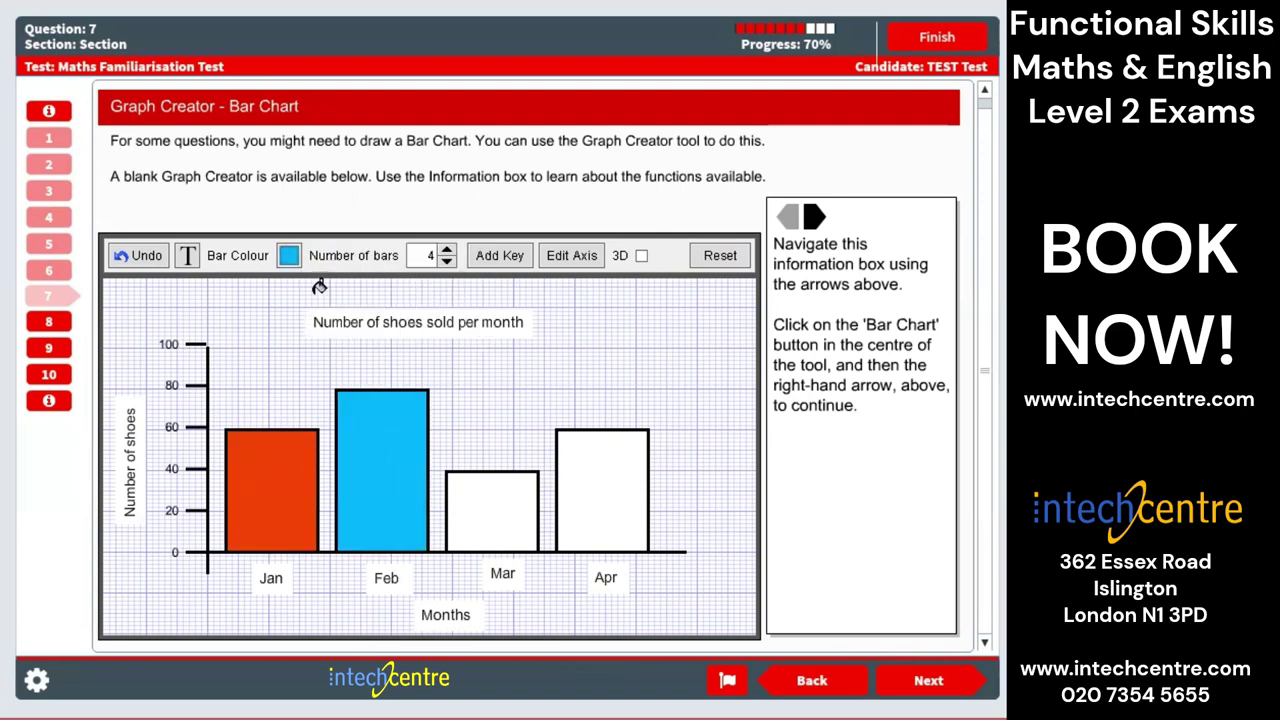
- Fill the Mar bar with dark blue and the Apr bar with black
click(289, 255)
click(349, 291)
click(495, 516)
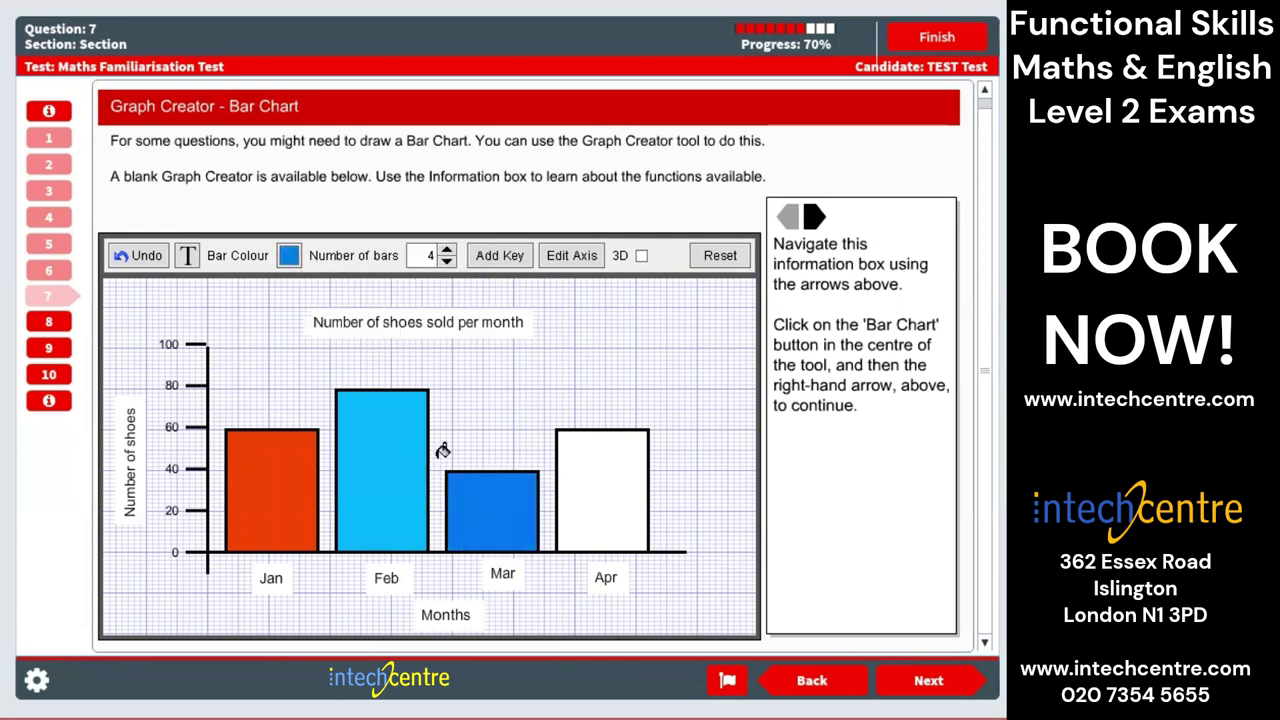
click(289, 255)
click(325, 292)
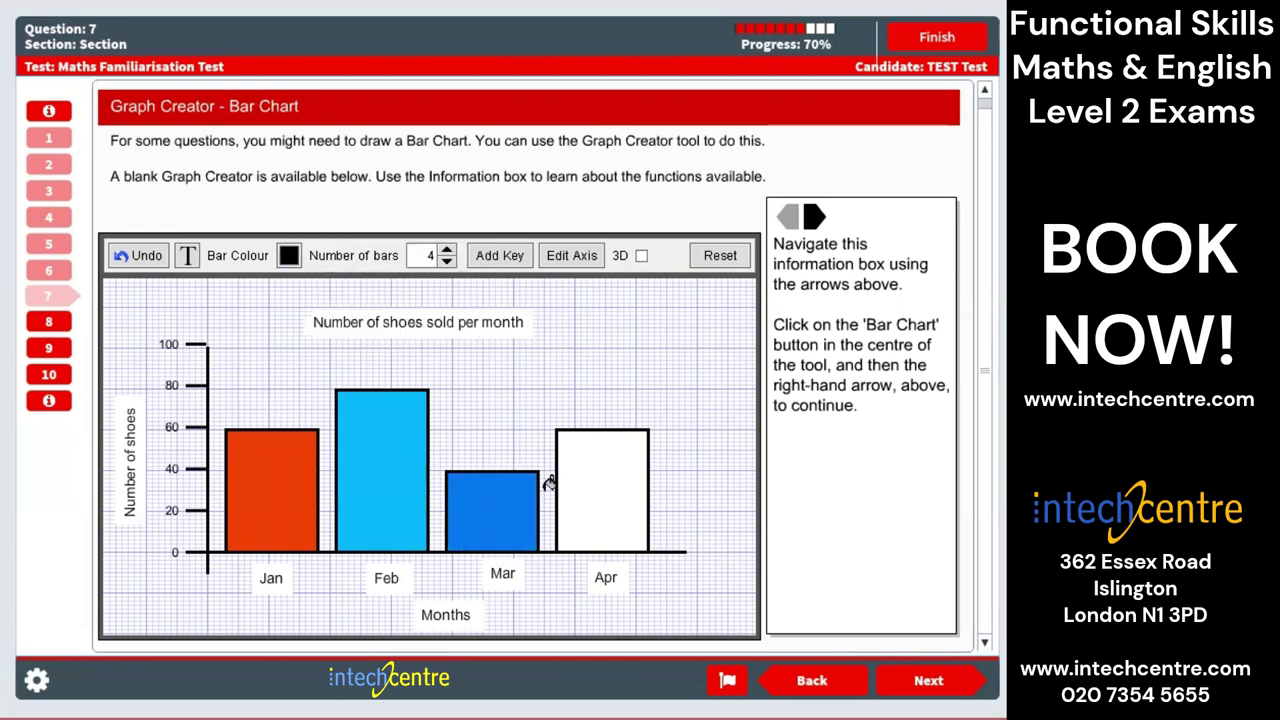
click(607, 484)
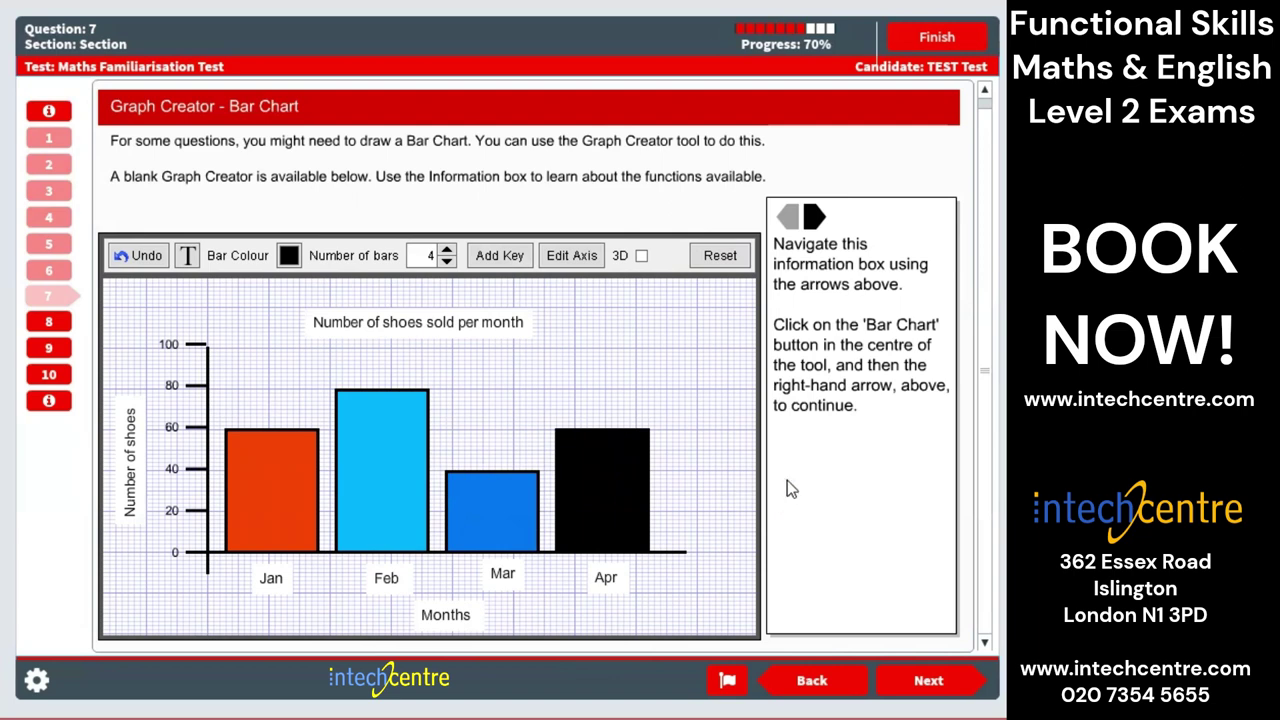
- Reset the bar chart, accepting its deletion, and go on to question 8
click(720, 259)
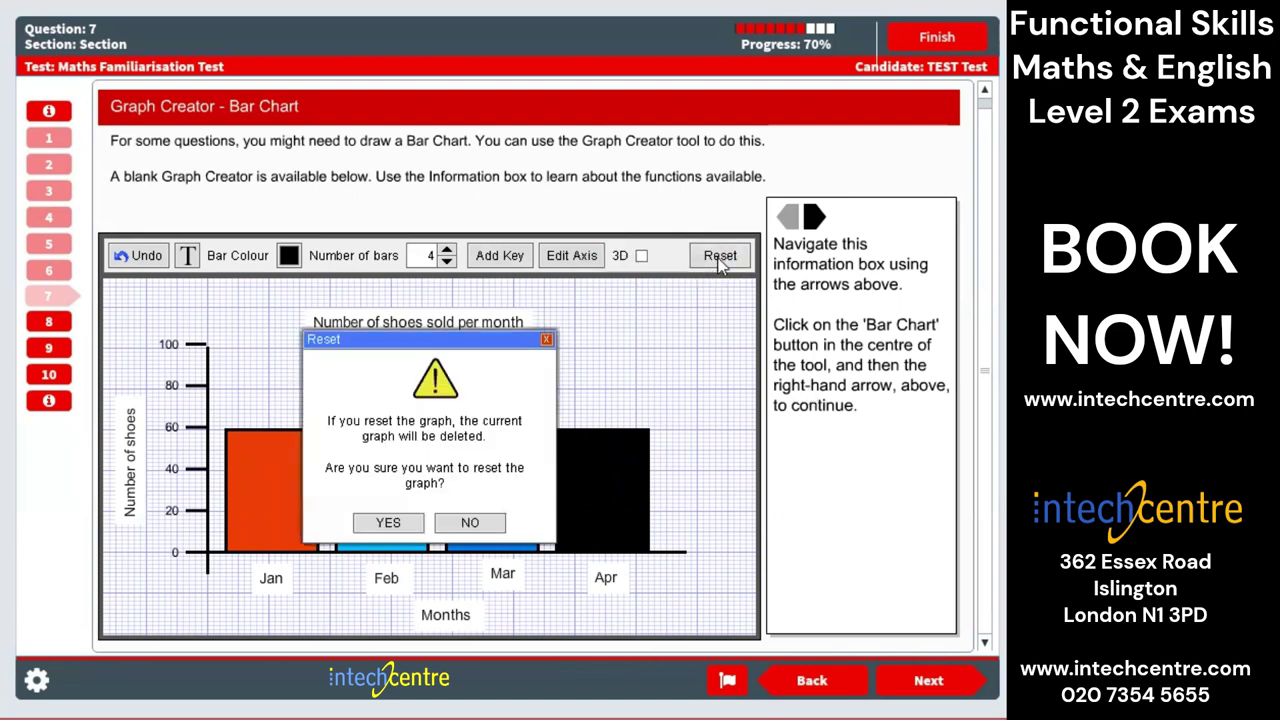
click(388, 523)
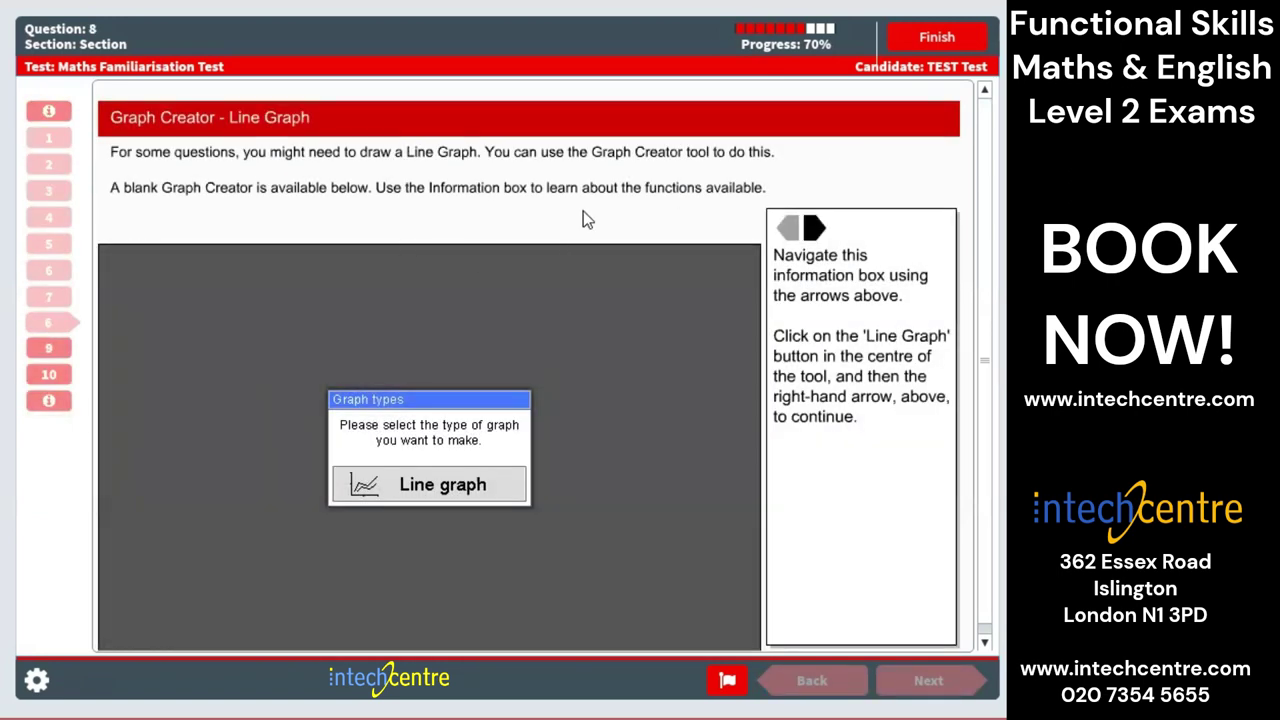
- Create a line graph and plot its first point above the horizontal axis, near the vertical axis
click(428, 494)
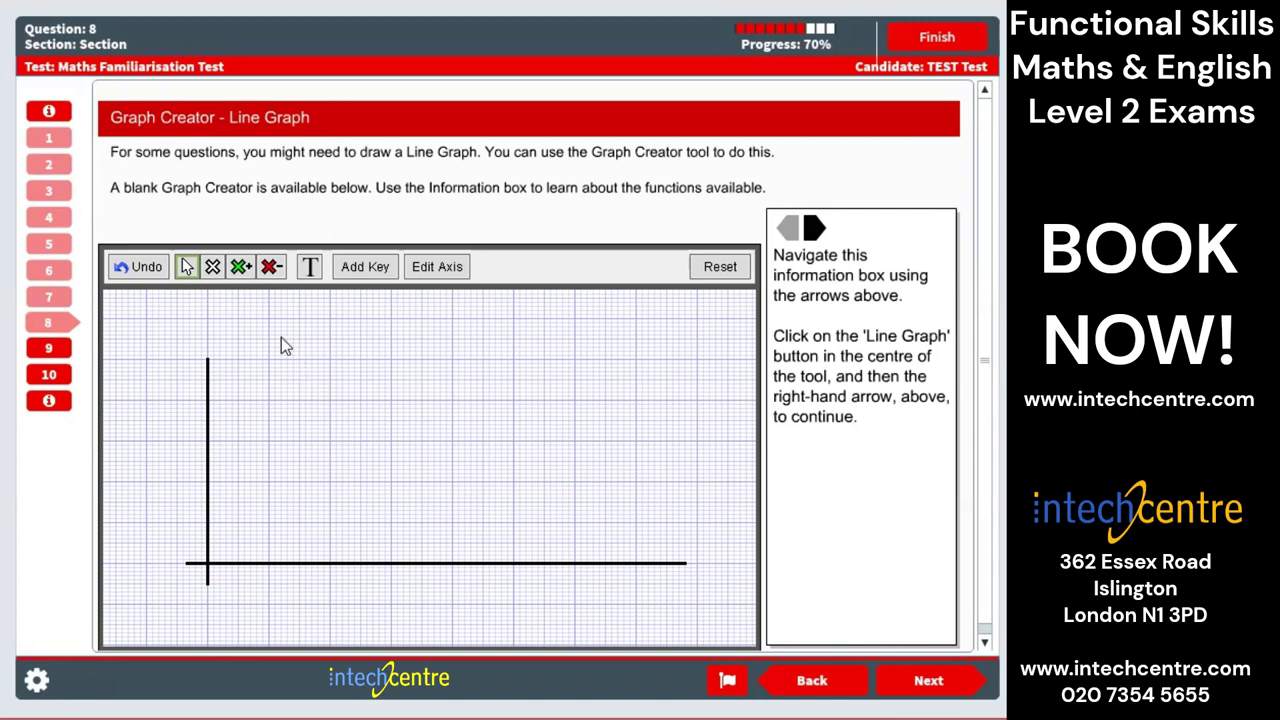
click(214, 268)
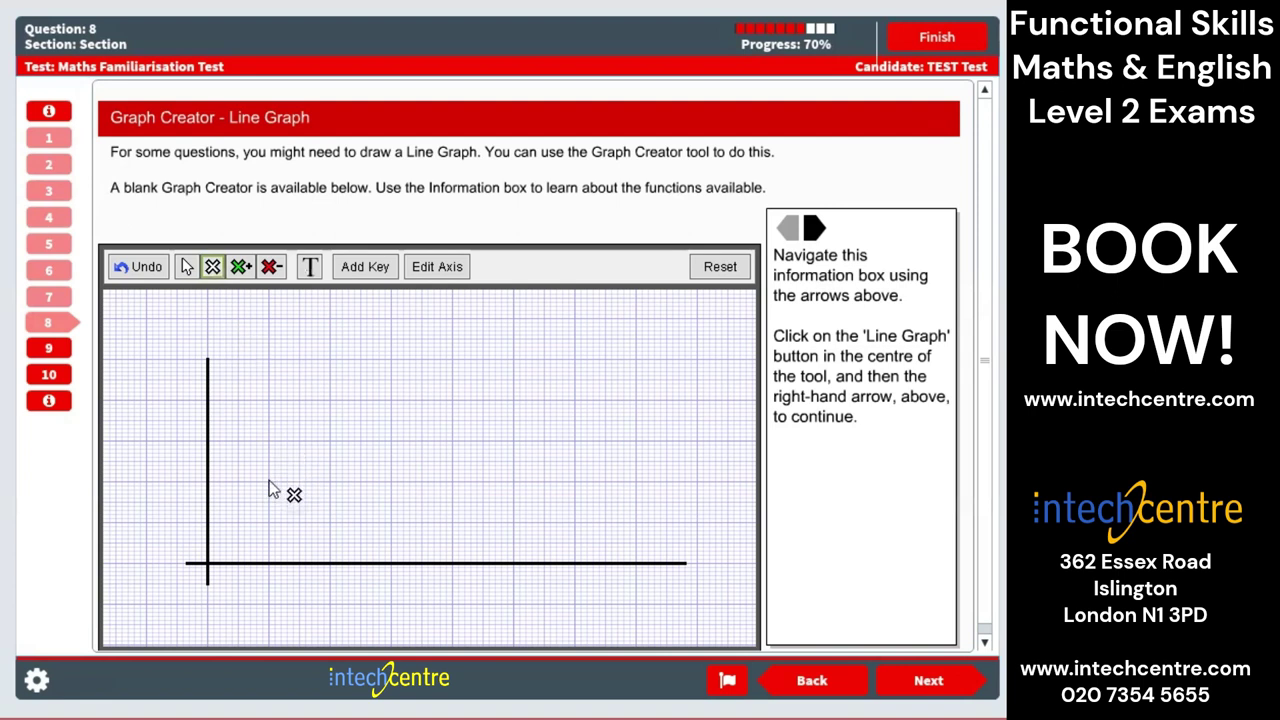
click(268, 481)
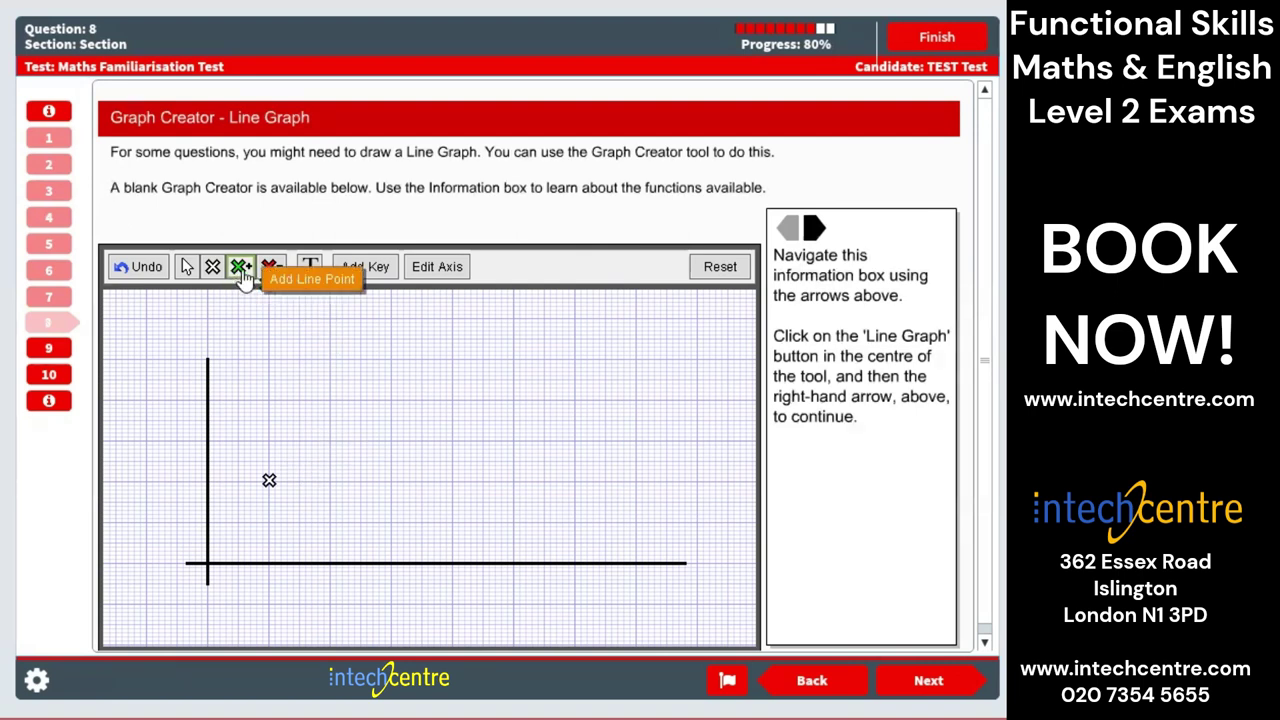
- Add four connected line points after the first, rising evenly to a peak at the third point and falling symmetrically
click(330, 441)
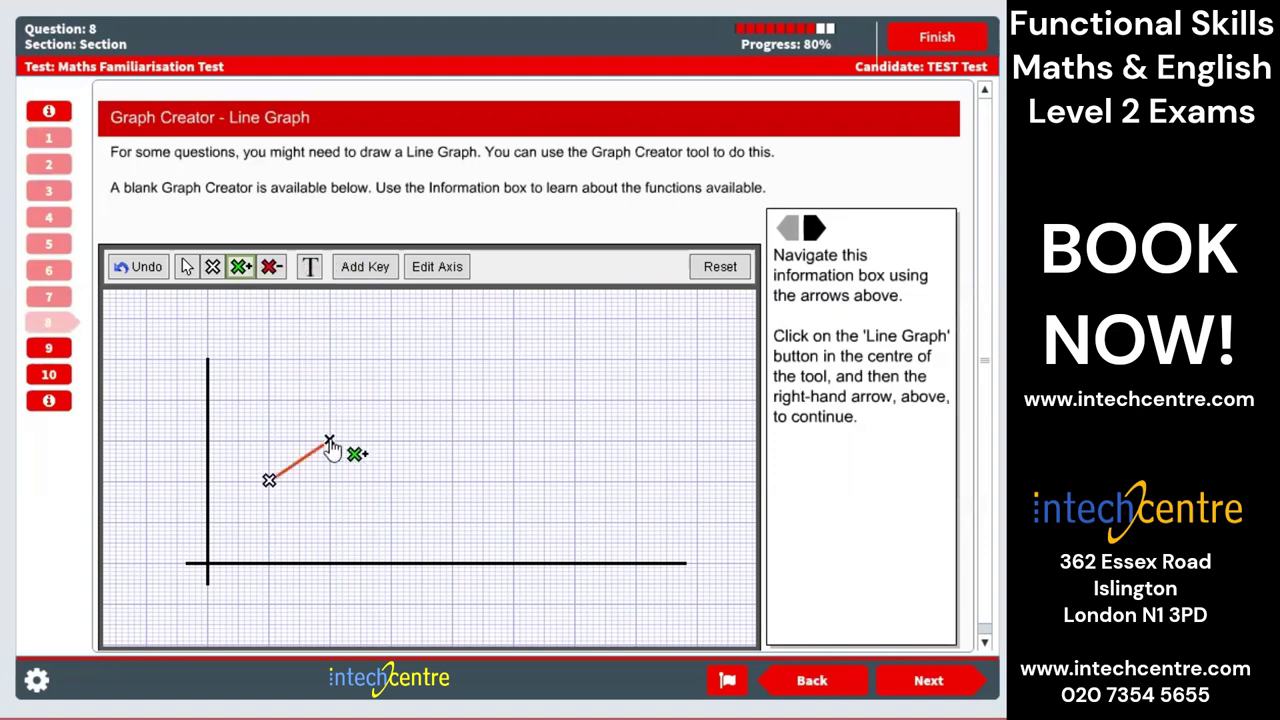
click(391, 400)
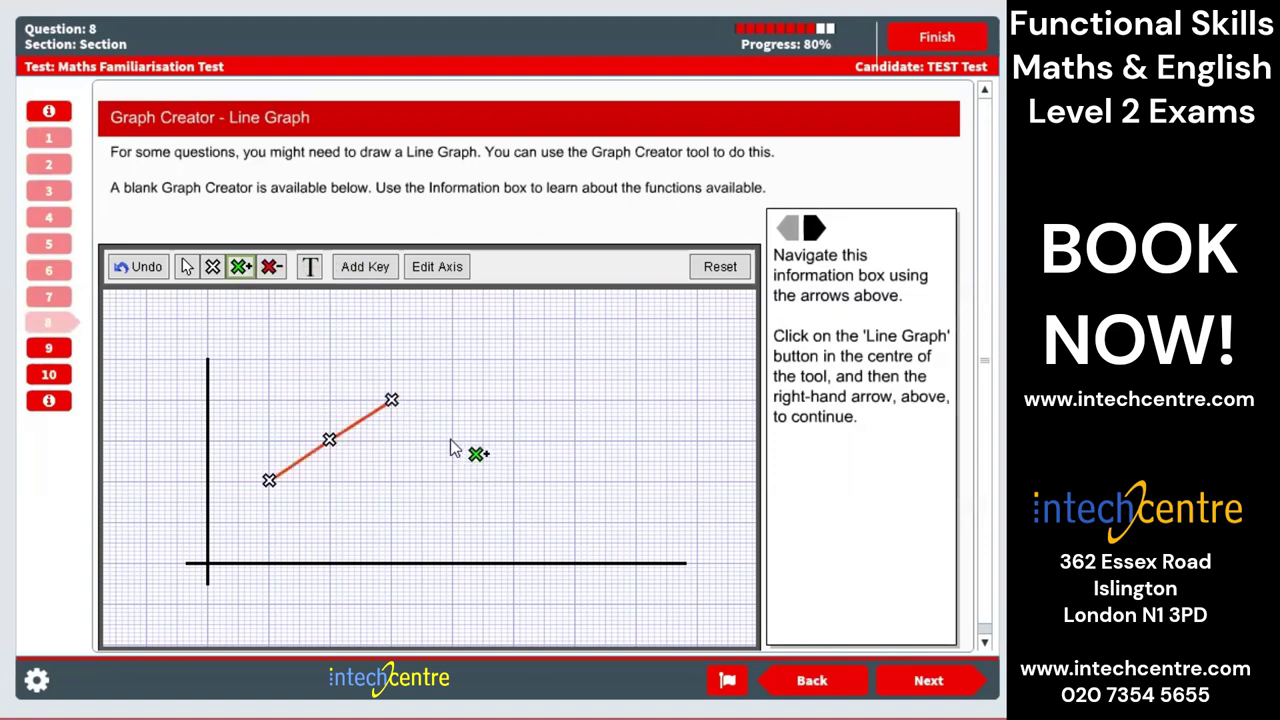
click(450, 440)
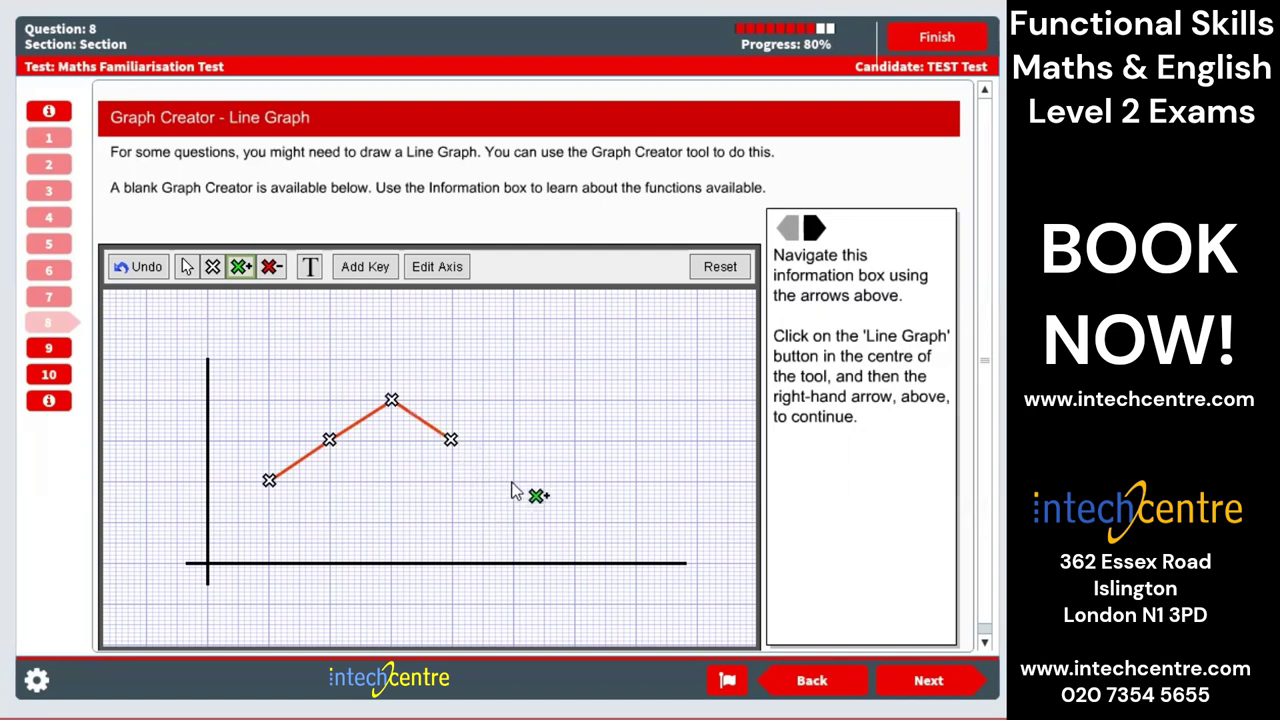
click(512, 482)
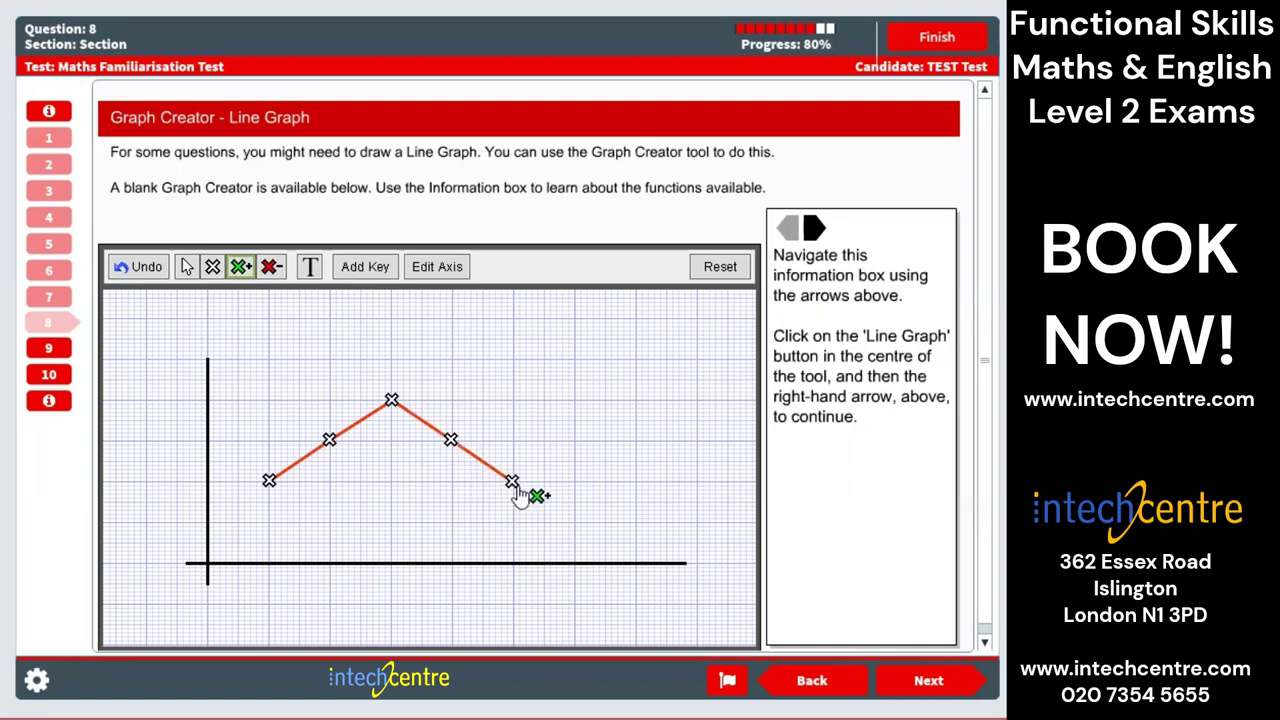
- Add a sixth point continuing the line's descent, and raise the peak point to the height of the vertical axis's upper end
click(575, 521)
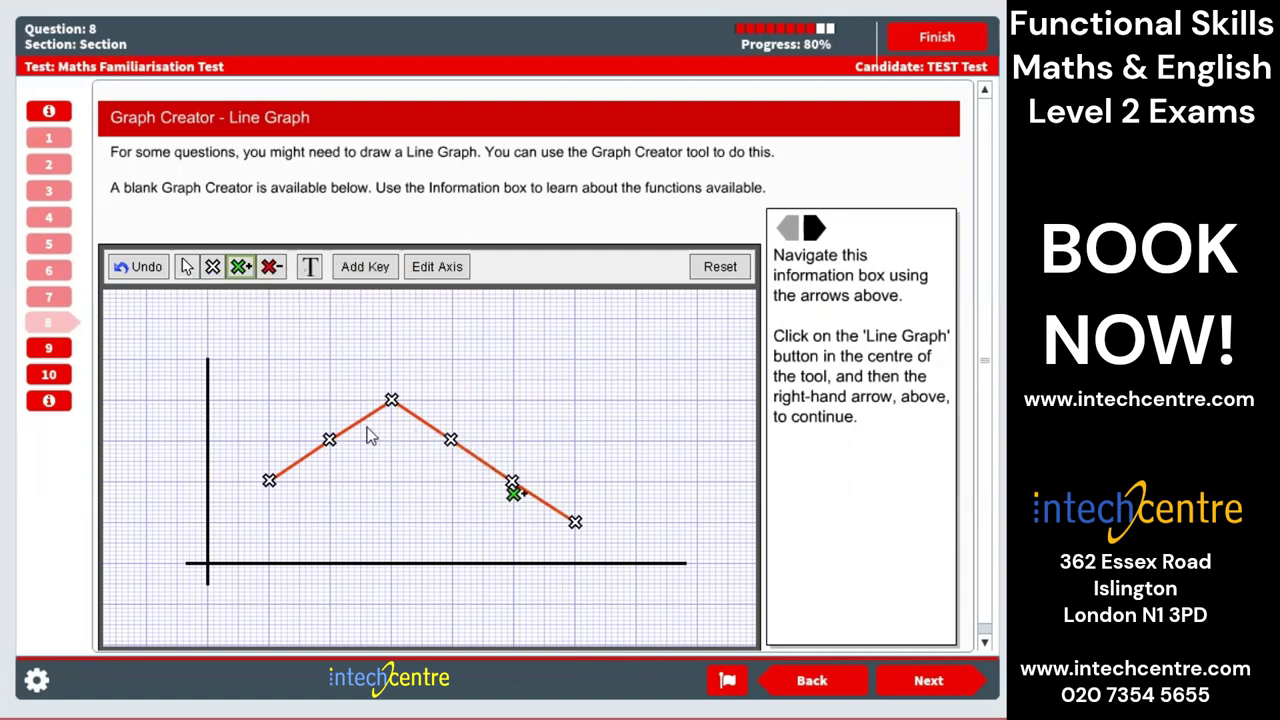
click(186, 268)
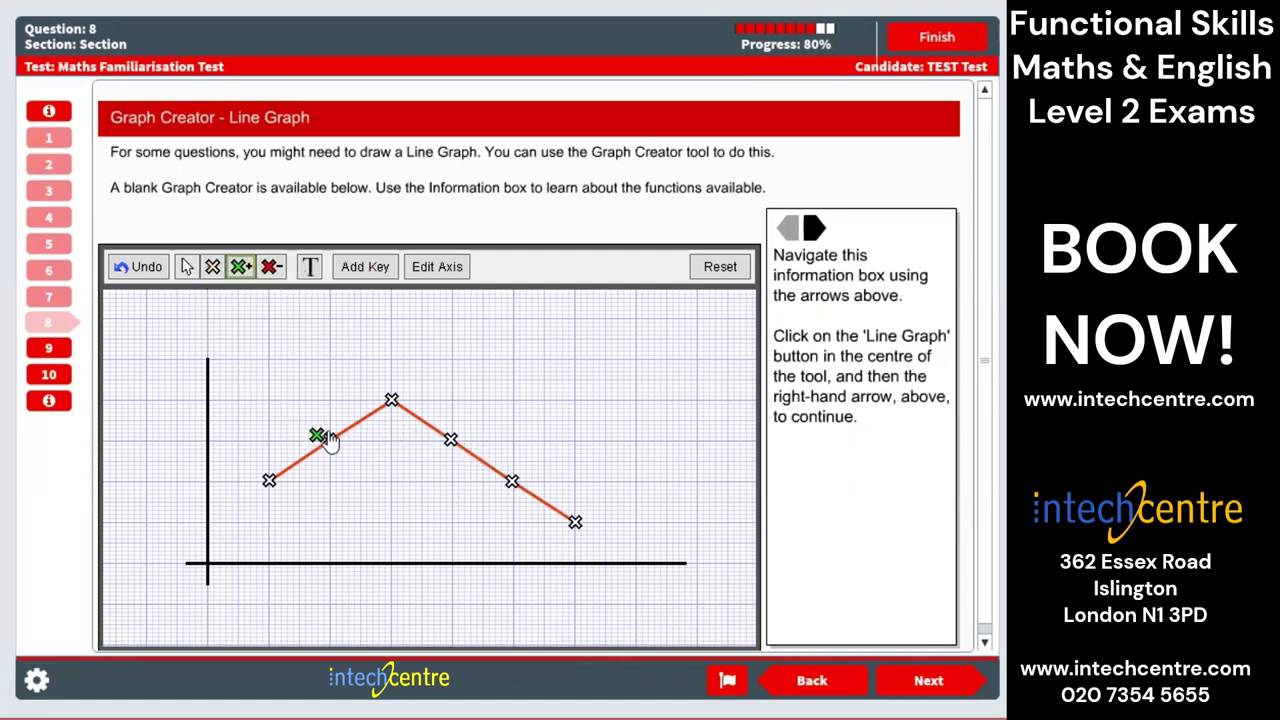
click(186, 268)
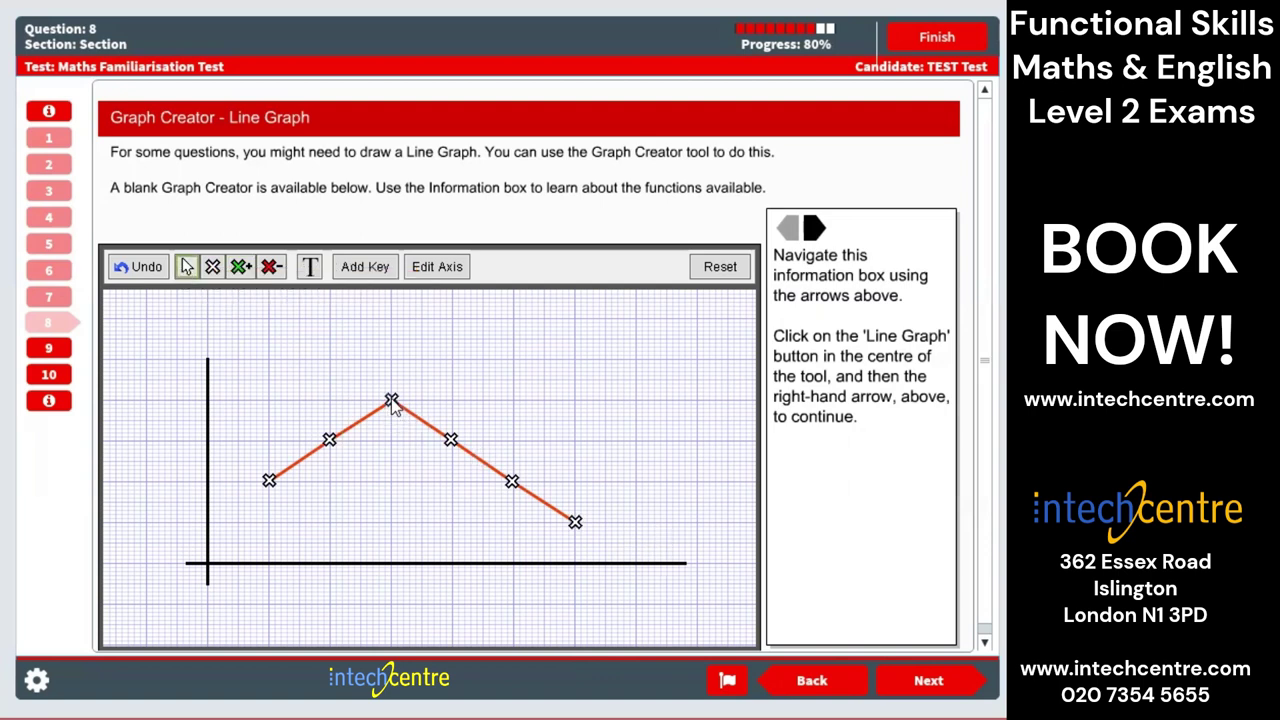
drag(392, 401, 716, 427)
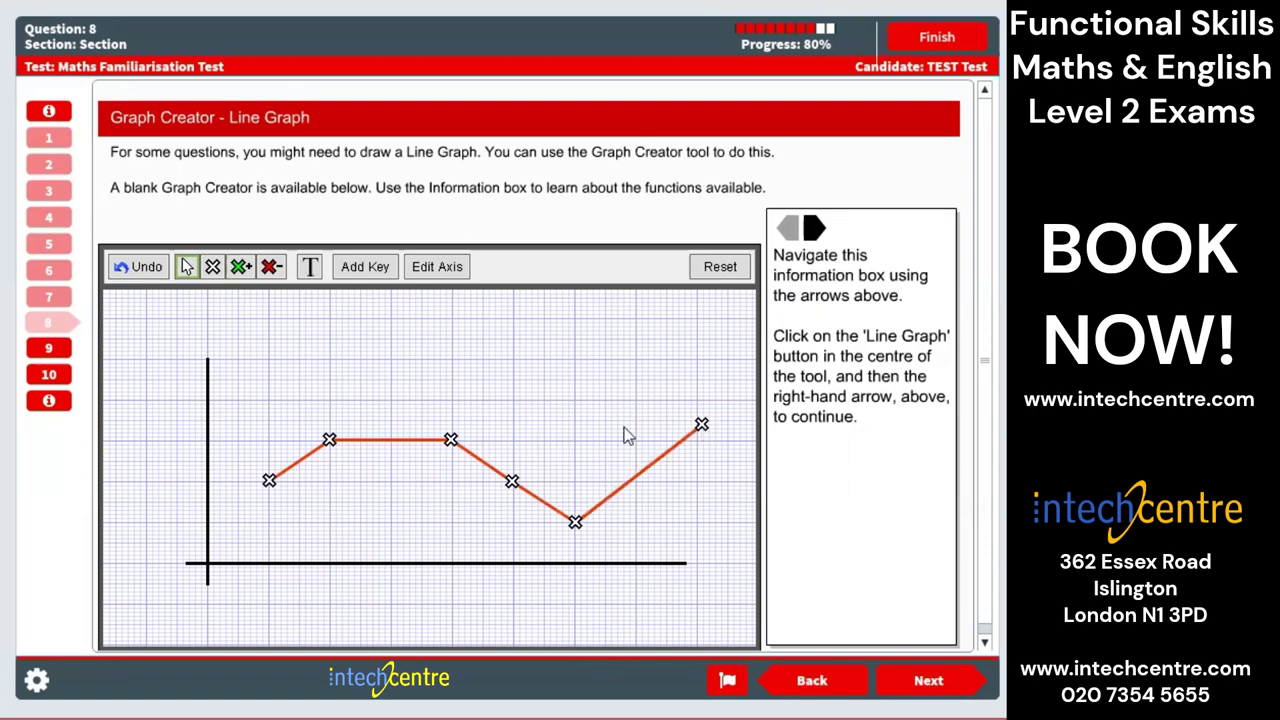
drag(625, 435, 392, 364)
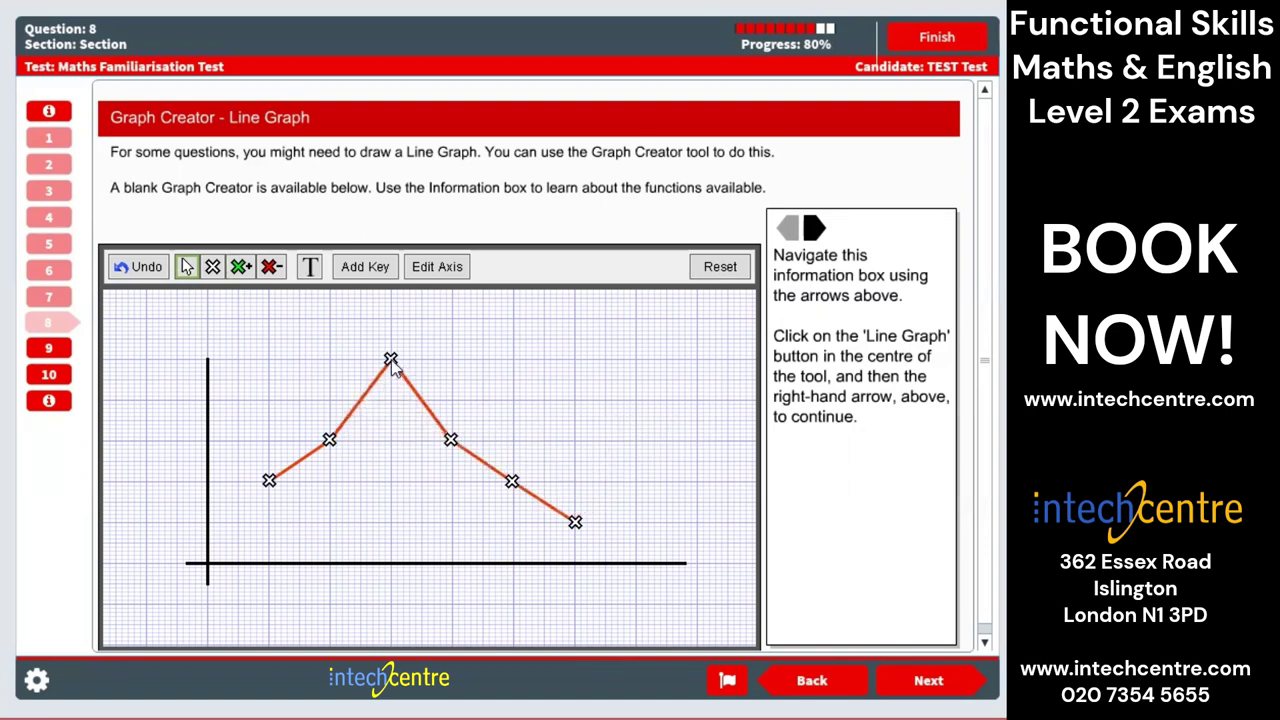
- Delete the sixth, lowest point at the end of the line
click(268, 267)
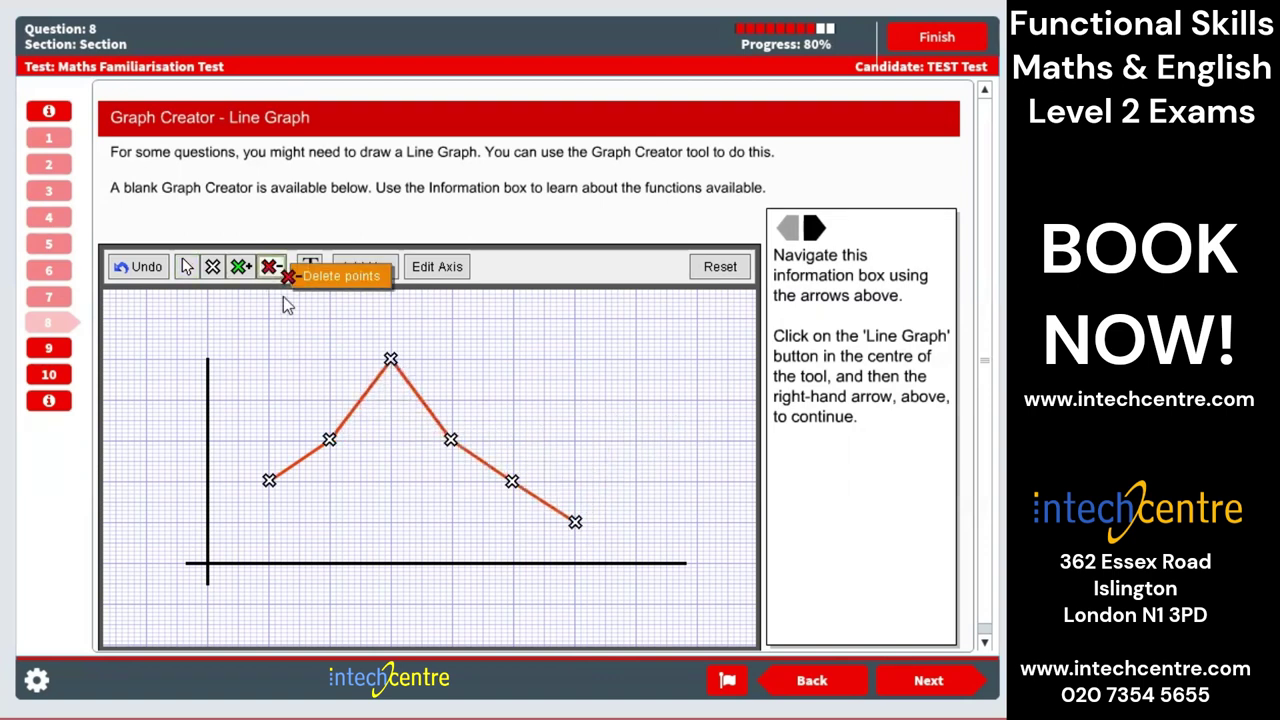
click(577, 524)
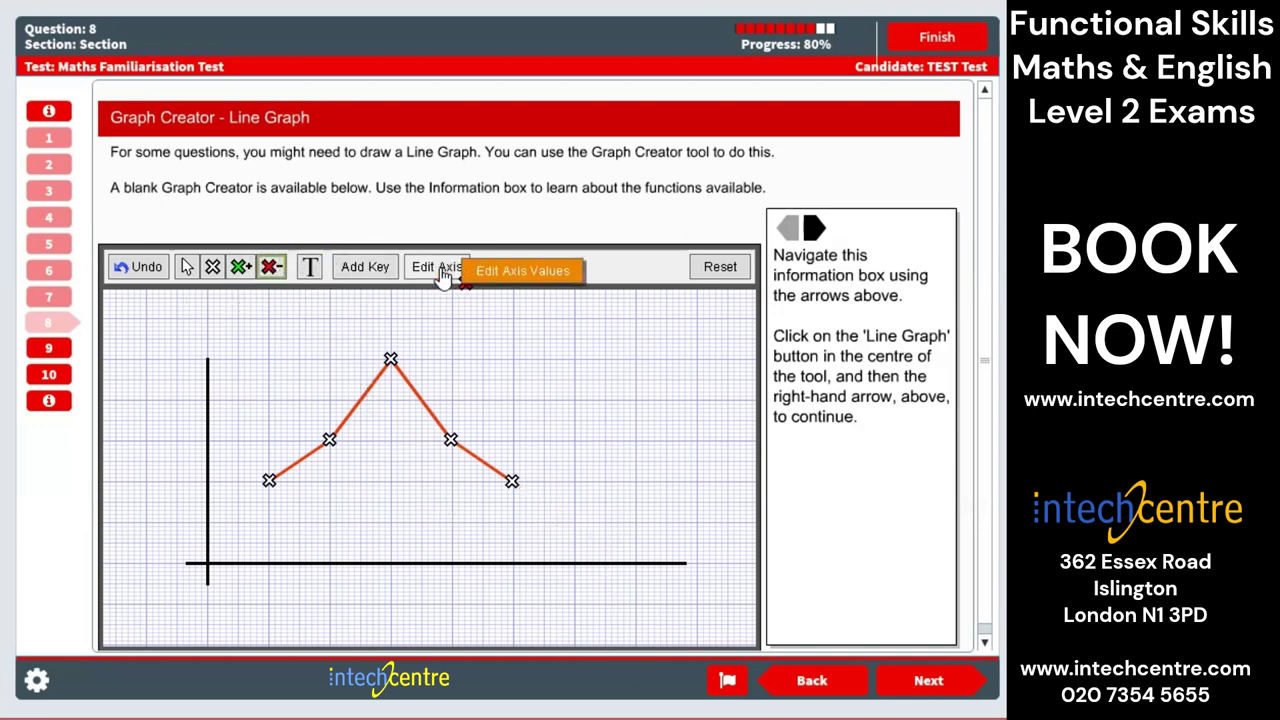
click(185, 266)
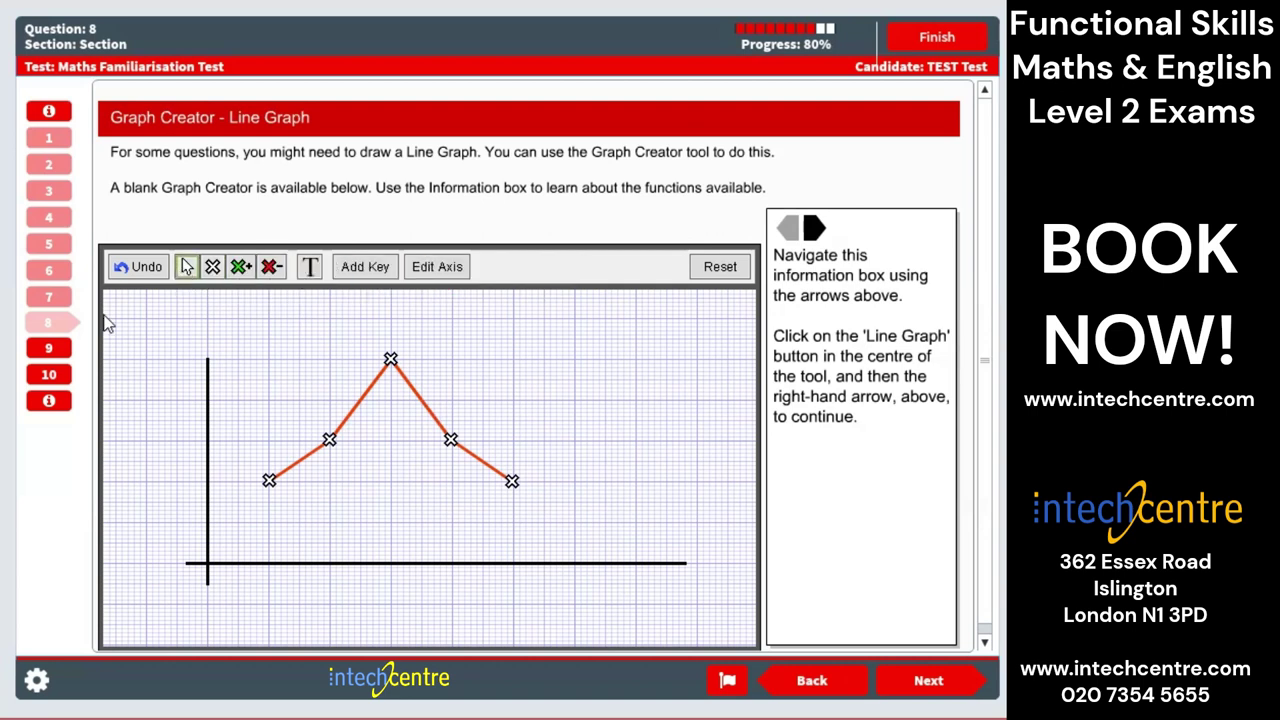
- Show numbers on the vertical axis and set it to 5 numbered divisions
click(455, 272)
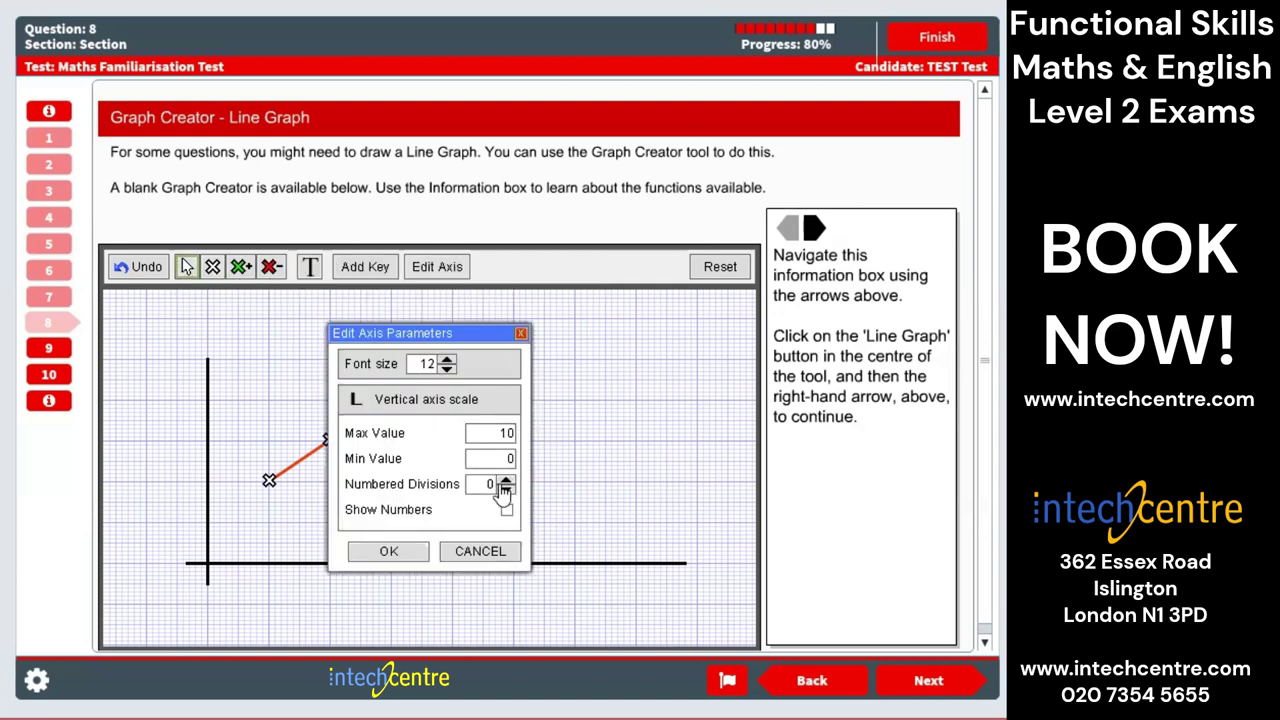
click(506, 509)
click(506, 479)
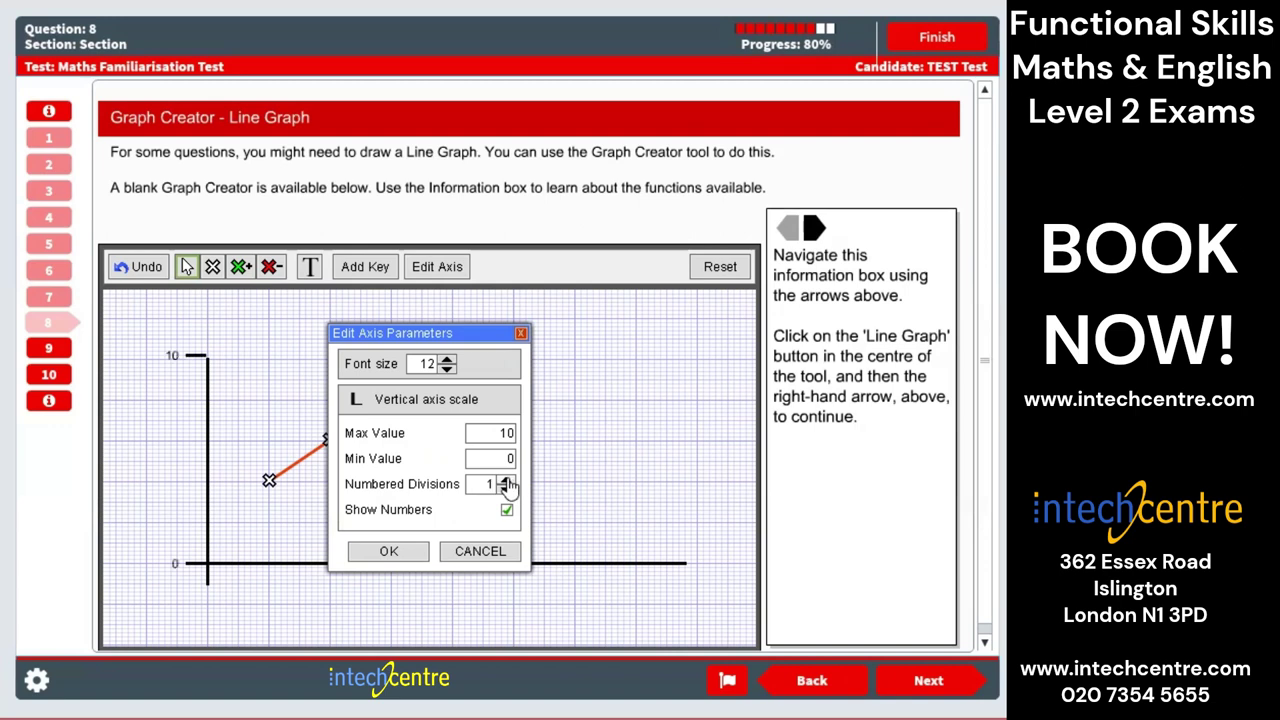
click(506, 480)
click(506, 480)
click(506, 480)
click(506, 480)
click(506, 489)
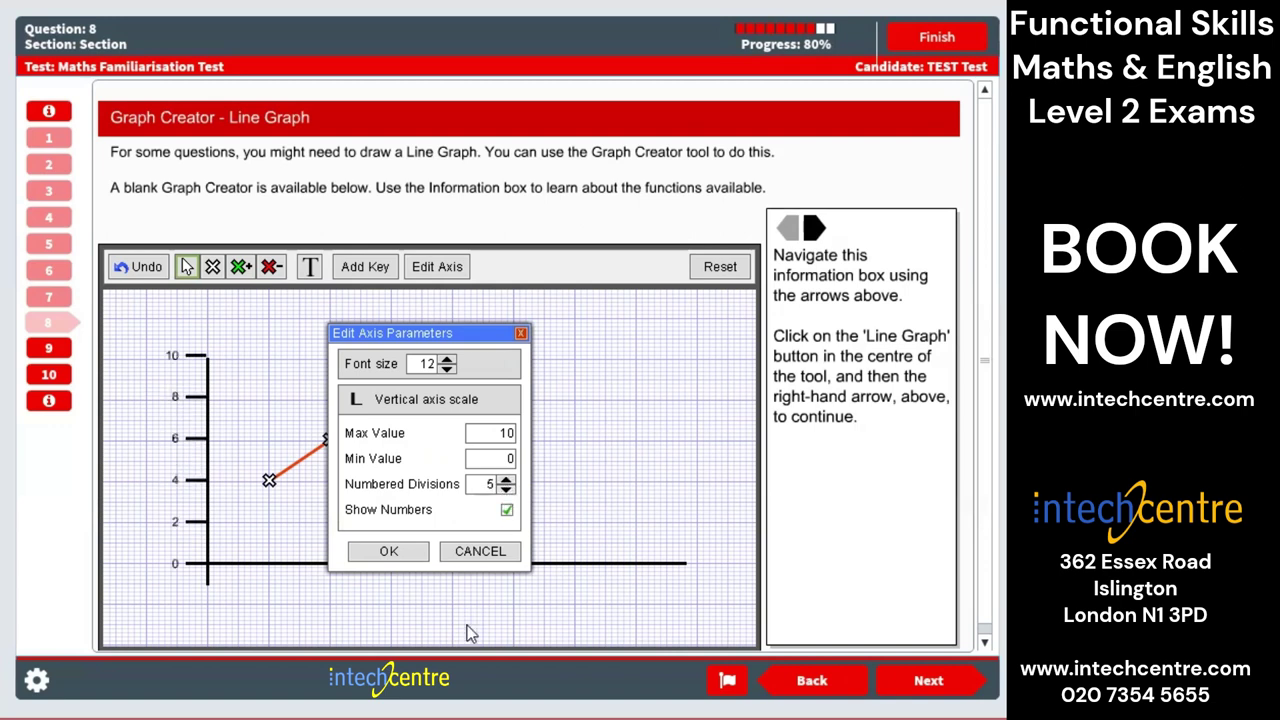
click(412, 552)
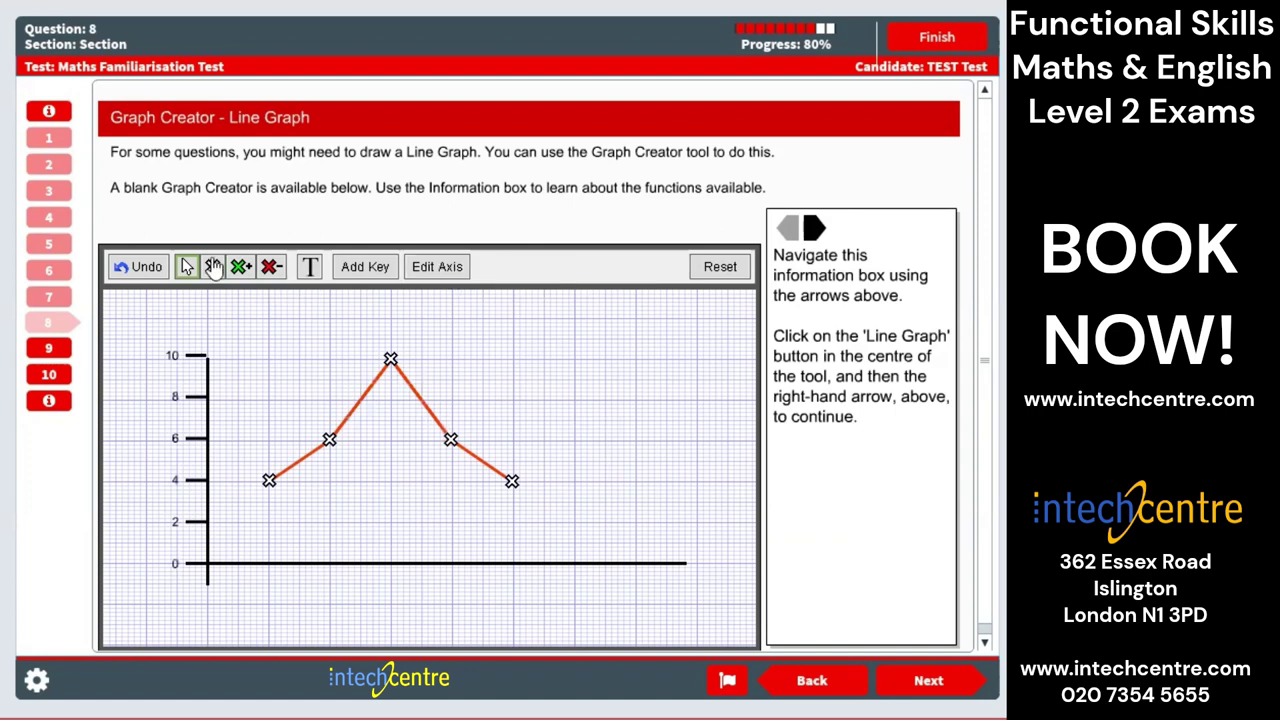
- Plot a second line with points at about 10, 8, 6, 8 and 10, horizontally aligned with the first line's points
click(212, 266)
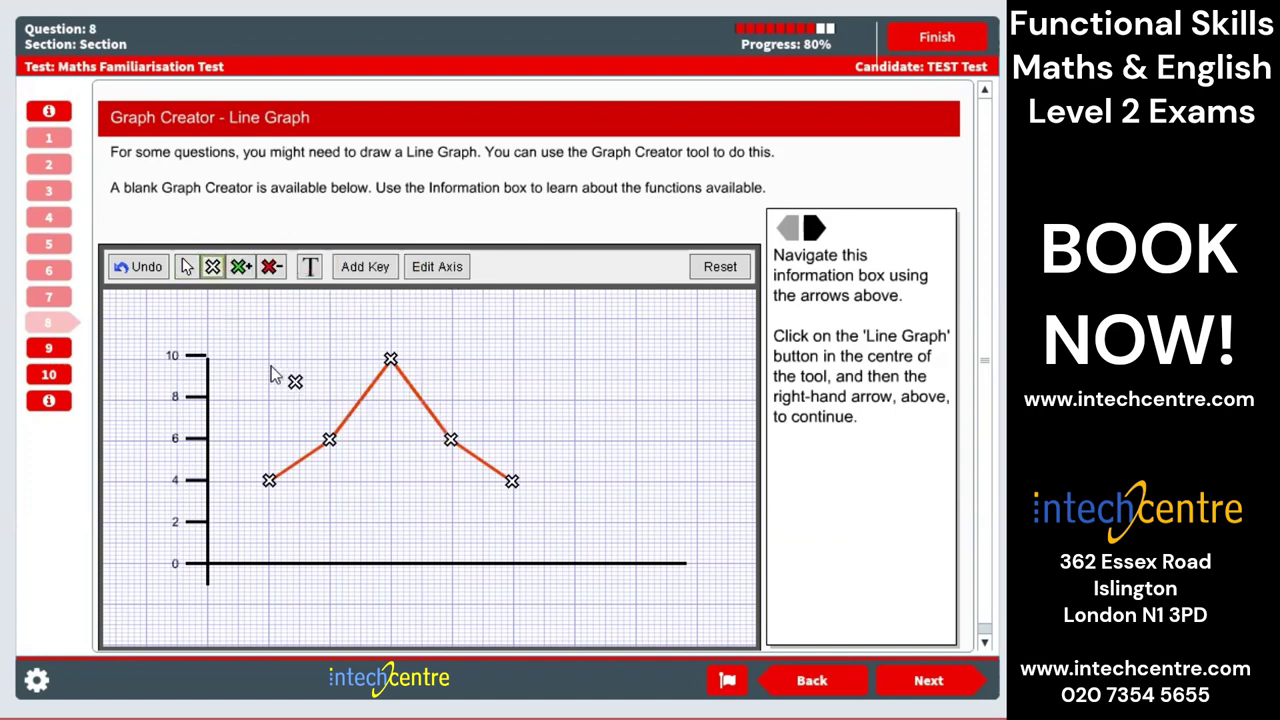
click(268, 356)
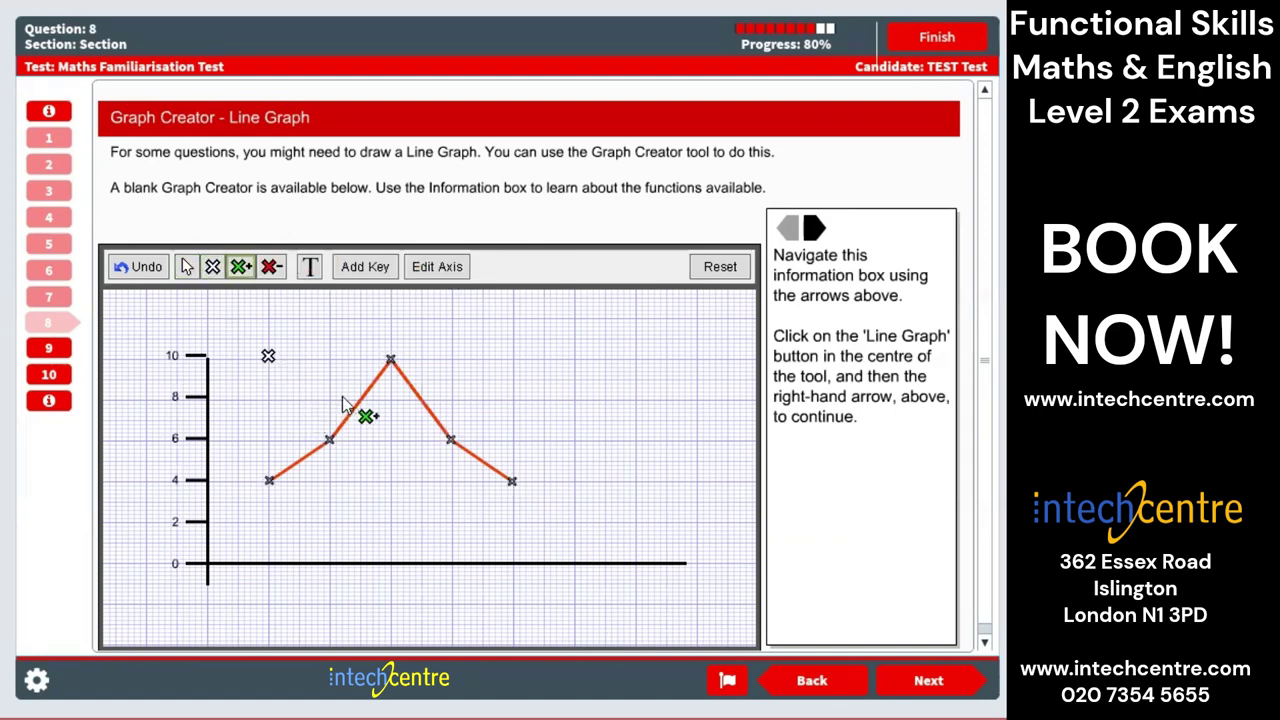
click(327, 396)
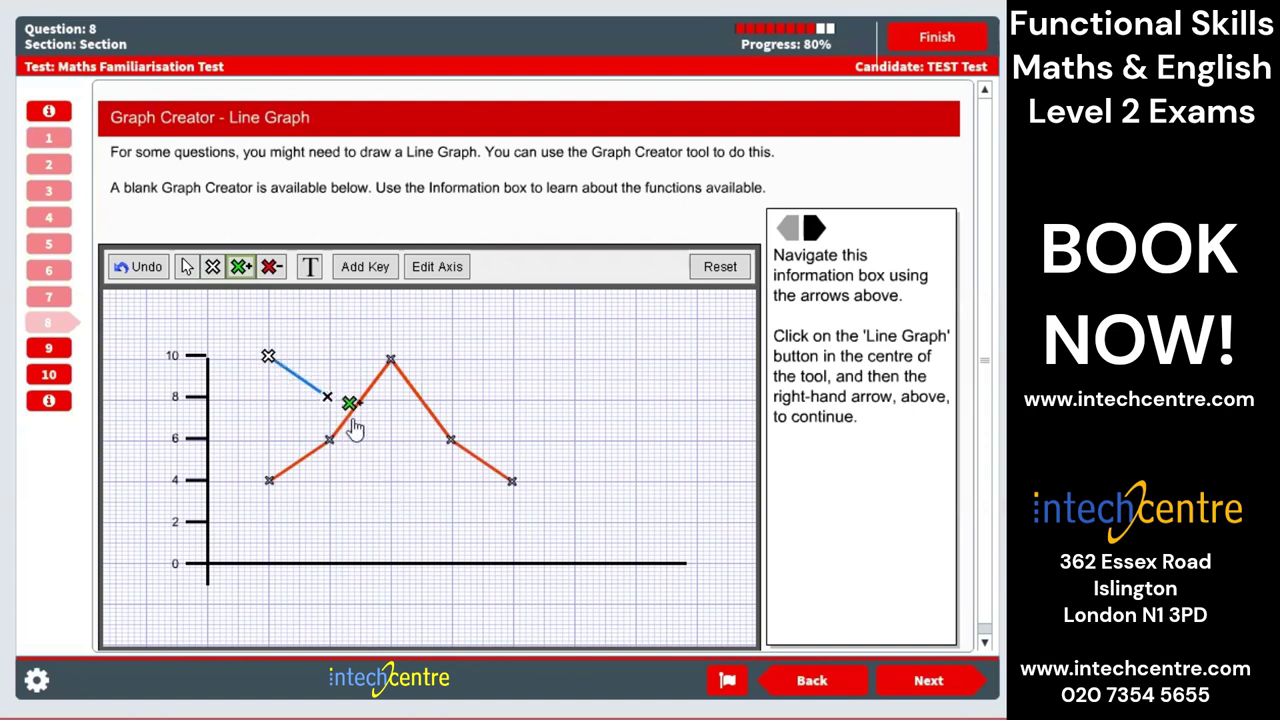
click(391, 439)
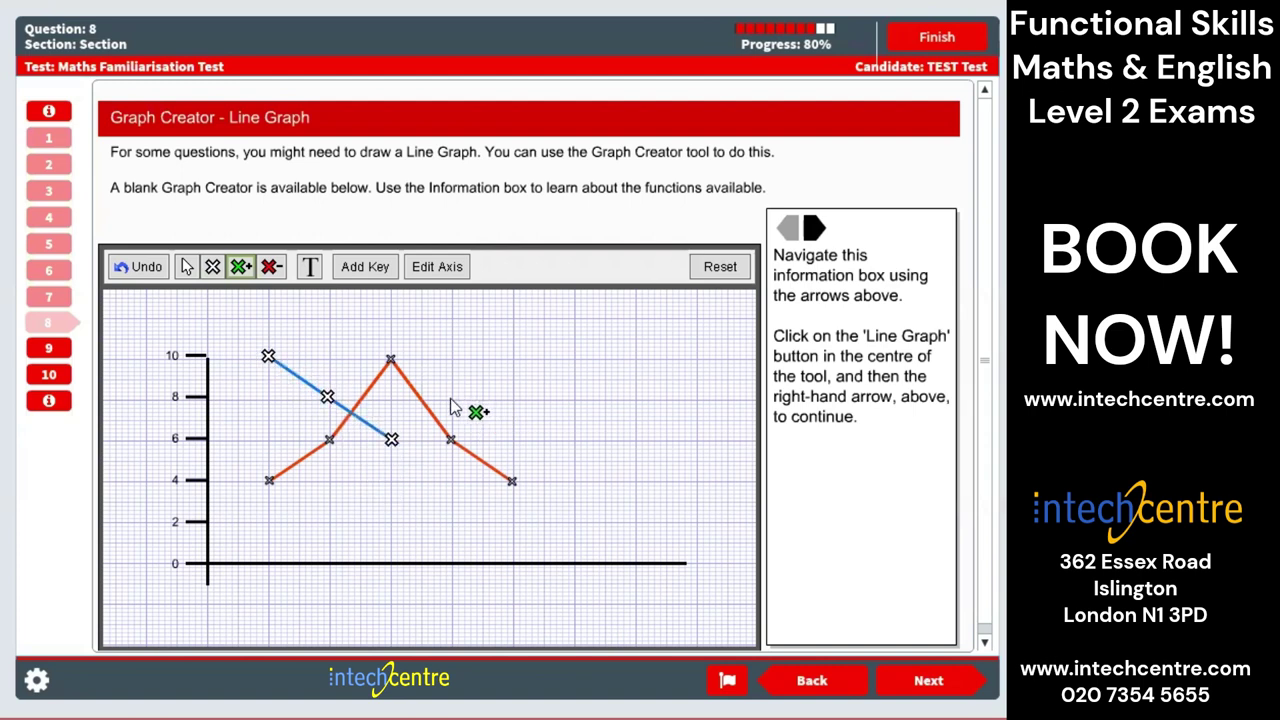
click(449, 397)
click(511, 357)
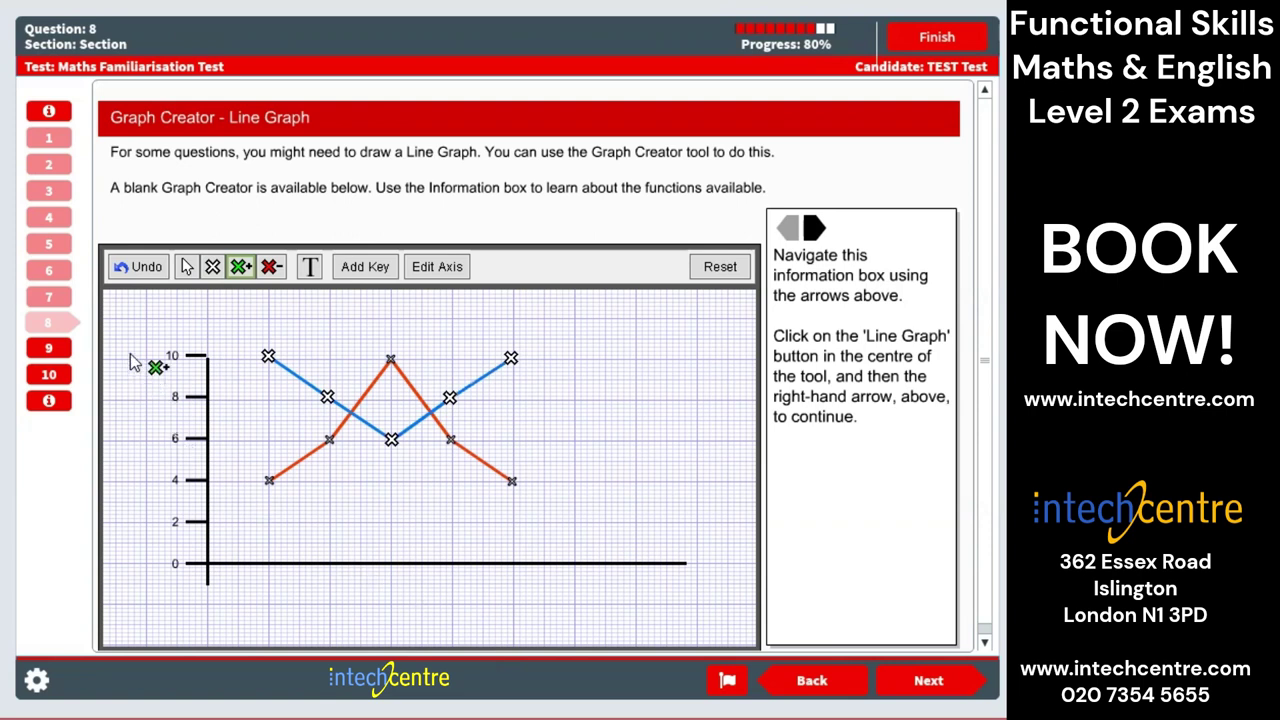
- Add a compact text label "Jan" below the horizontal axis, under the first data points of both lines
click(310, 267)
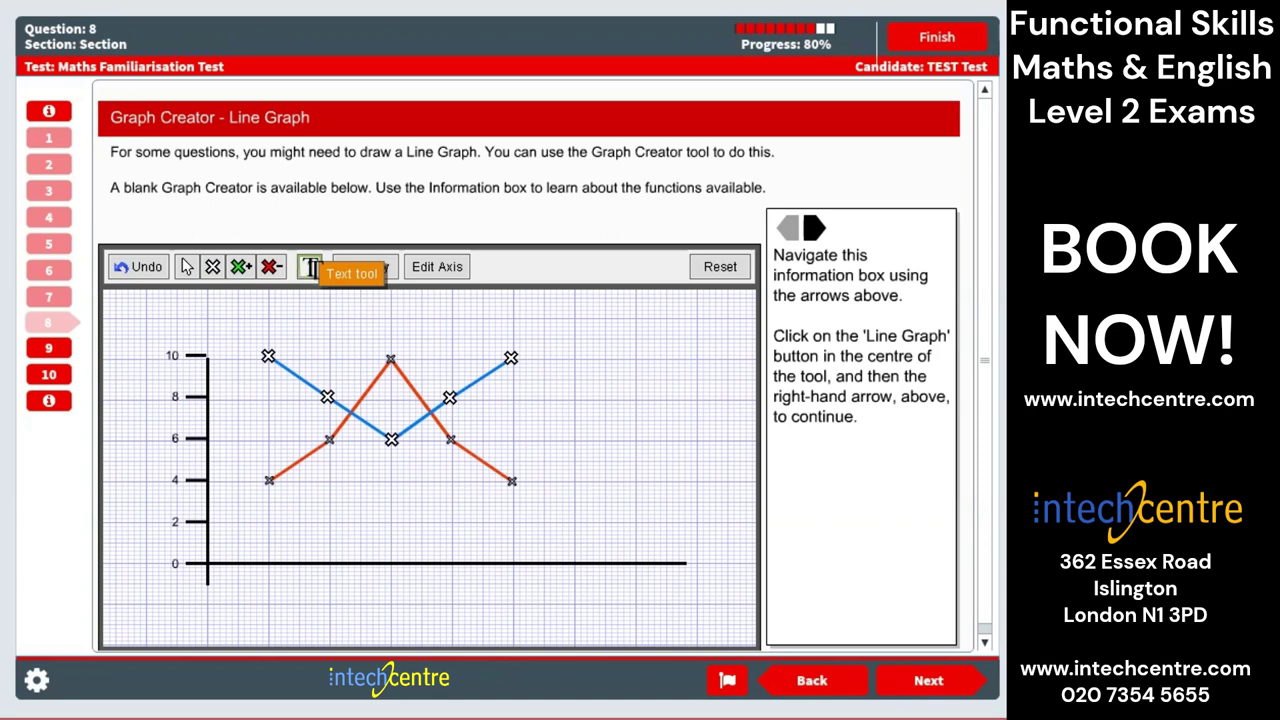
click(268, 595)
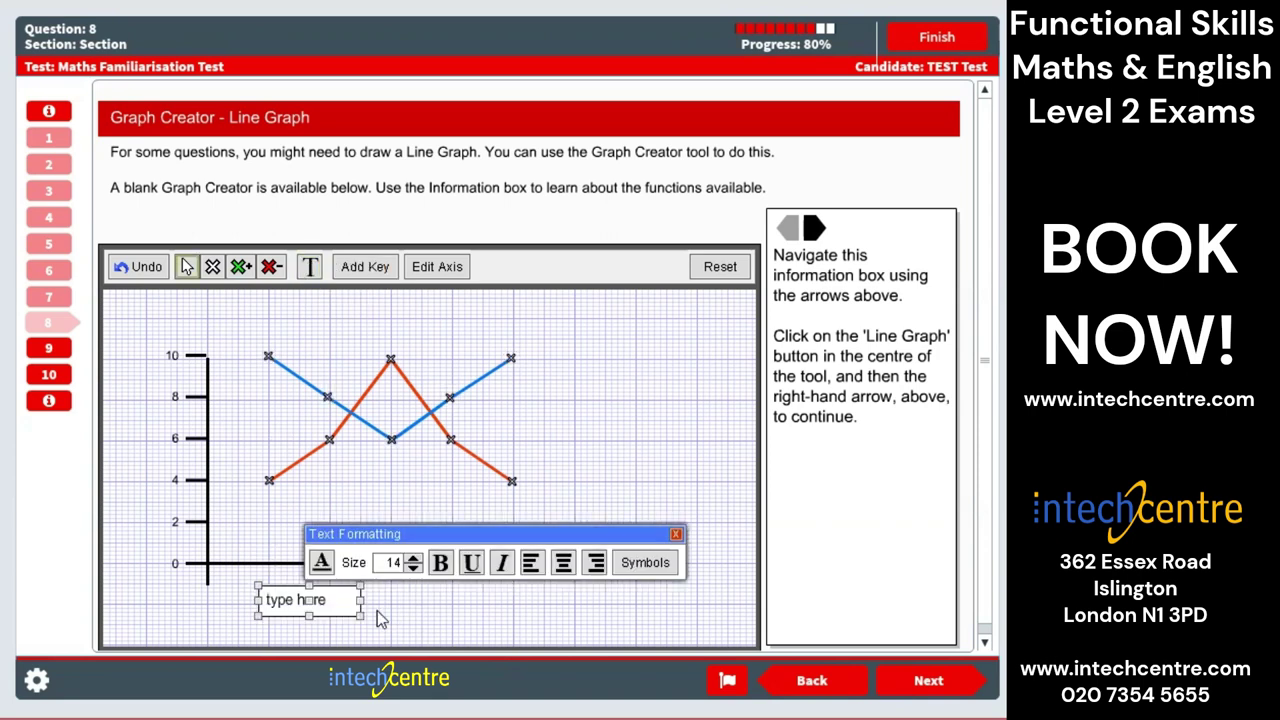
click(256, 603)
text(Jan)
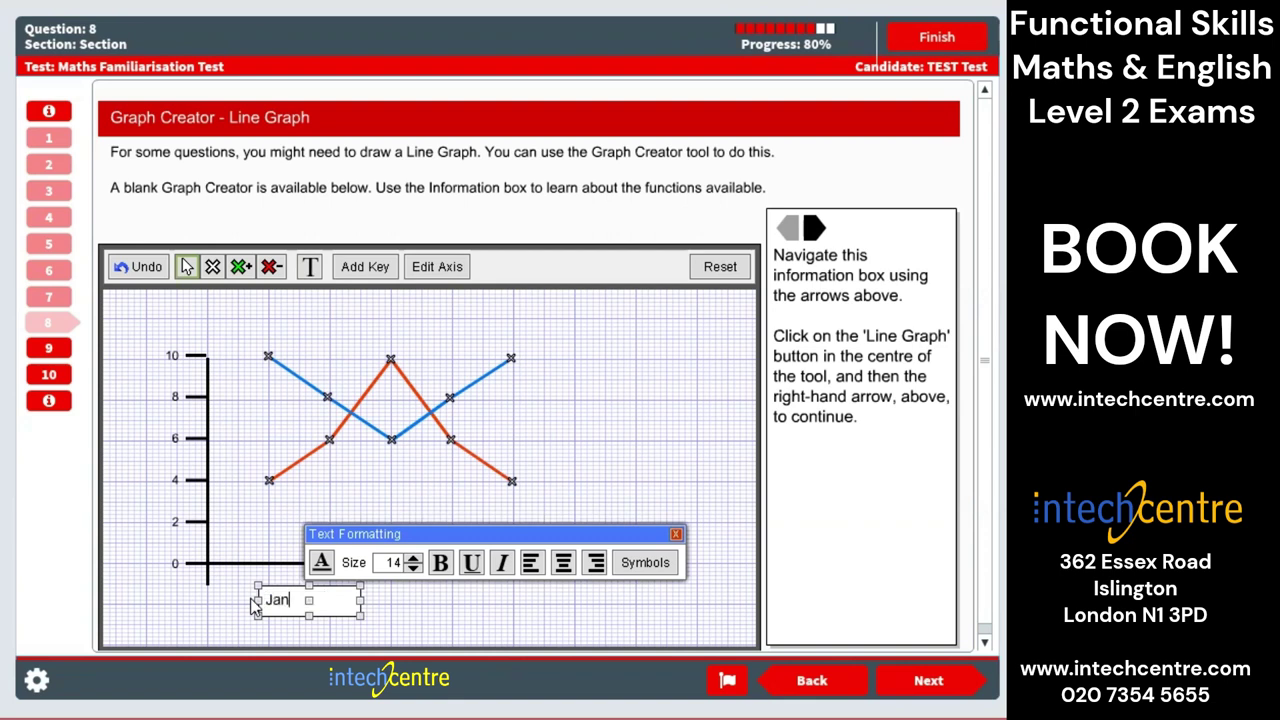
drag(362, 599, 266, 592)
click(326, 596)
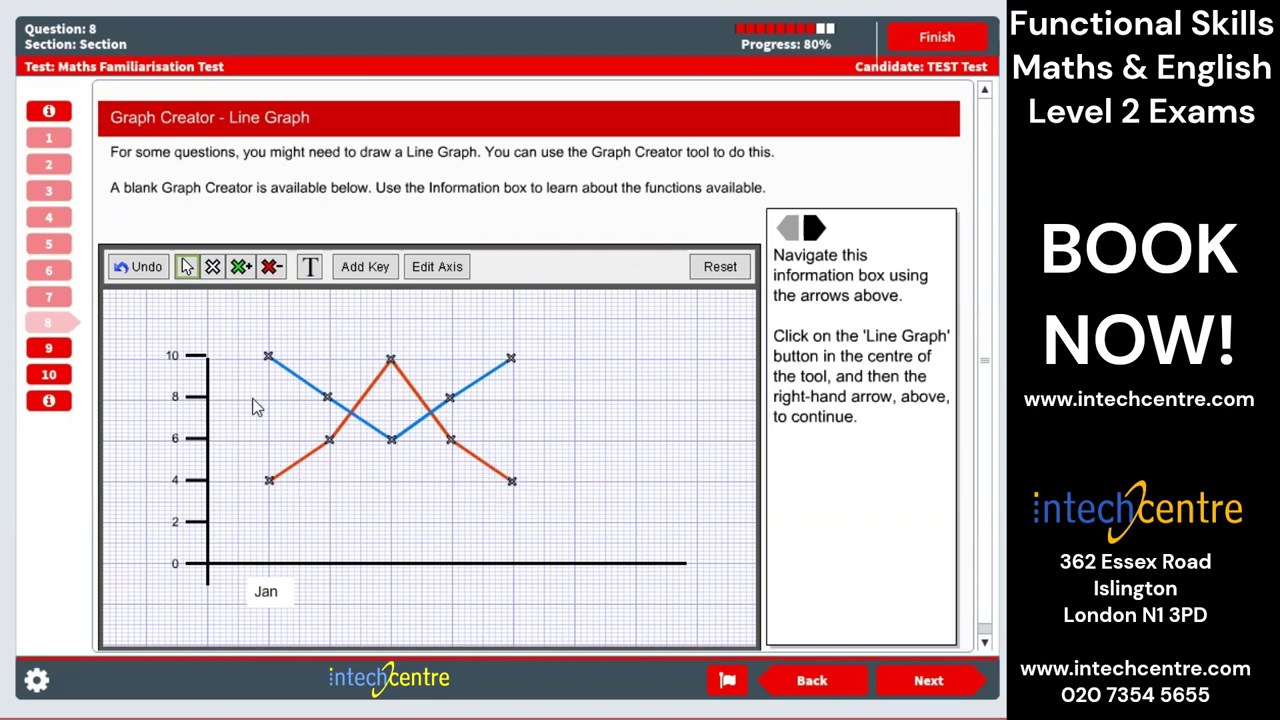
- Add a graph key titled "Brand of Shoe" with two key items
click(365, 268)
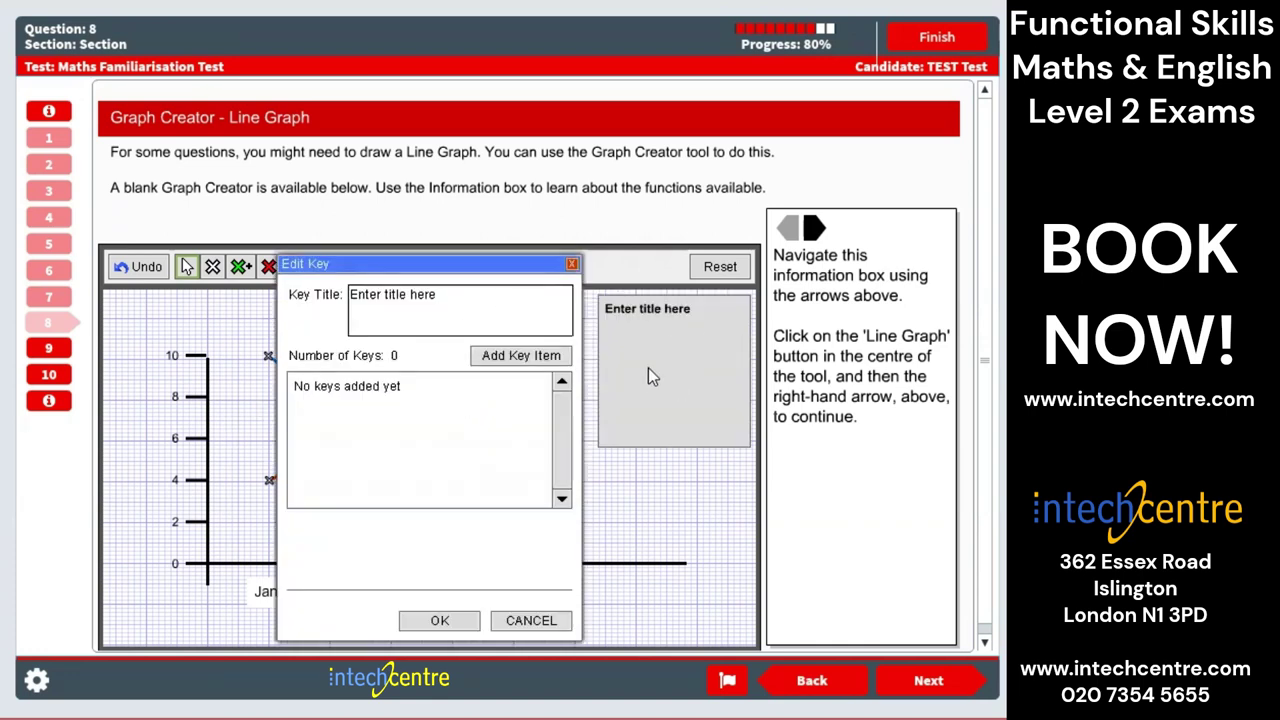
click(450, 294)
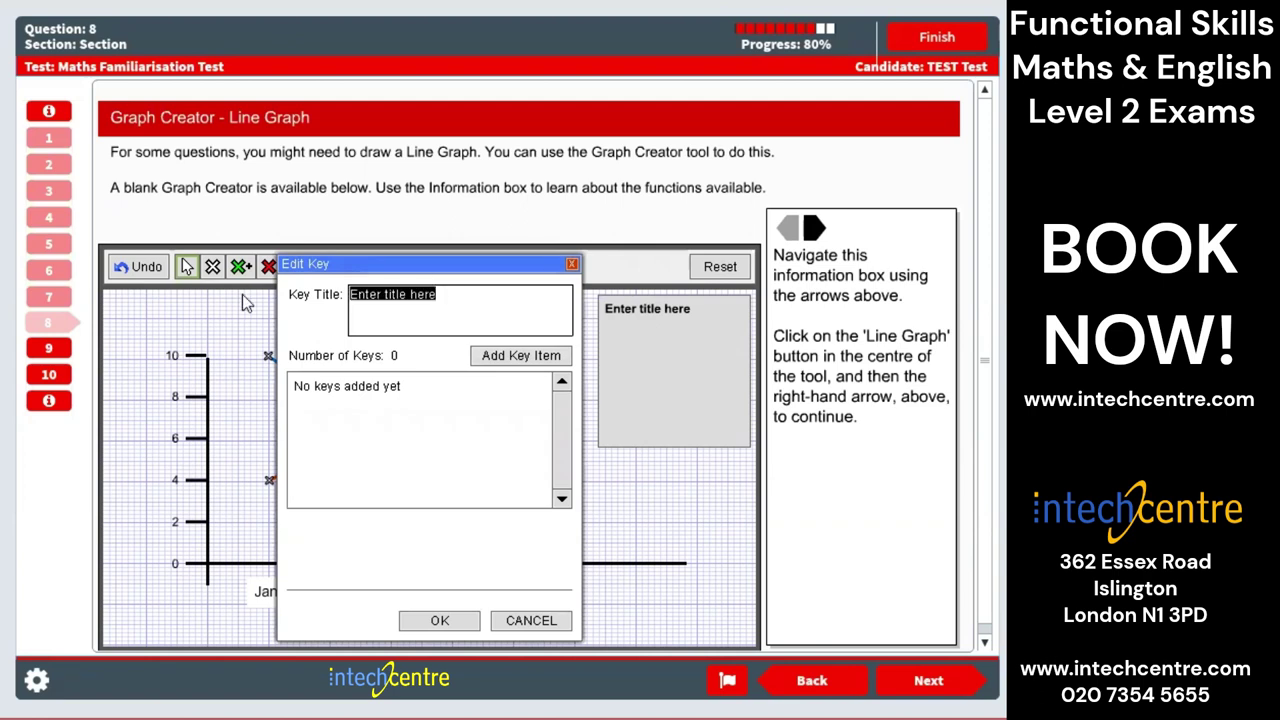
key(BackSpace)
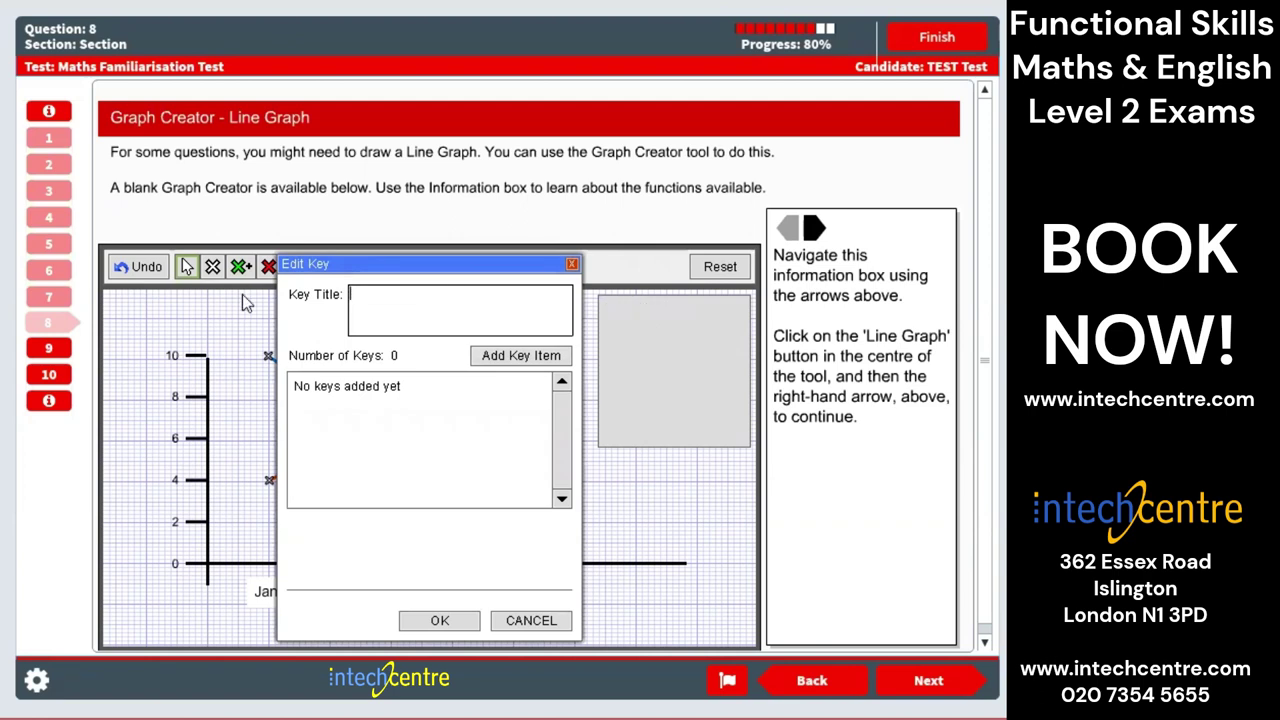
text(Brand of Shoe)
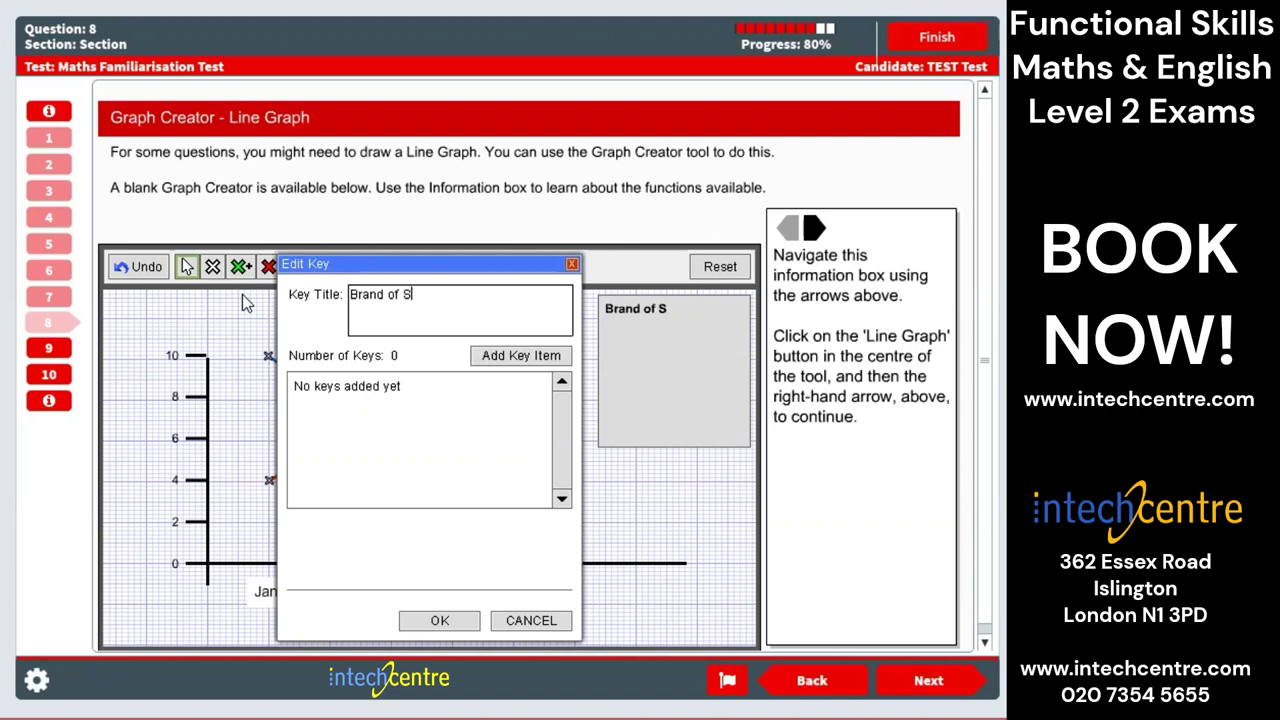
click(527, 362)
click(510, 356)
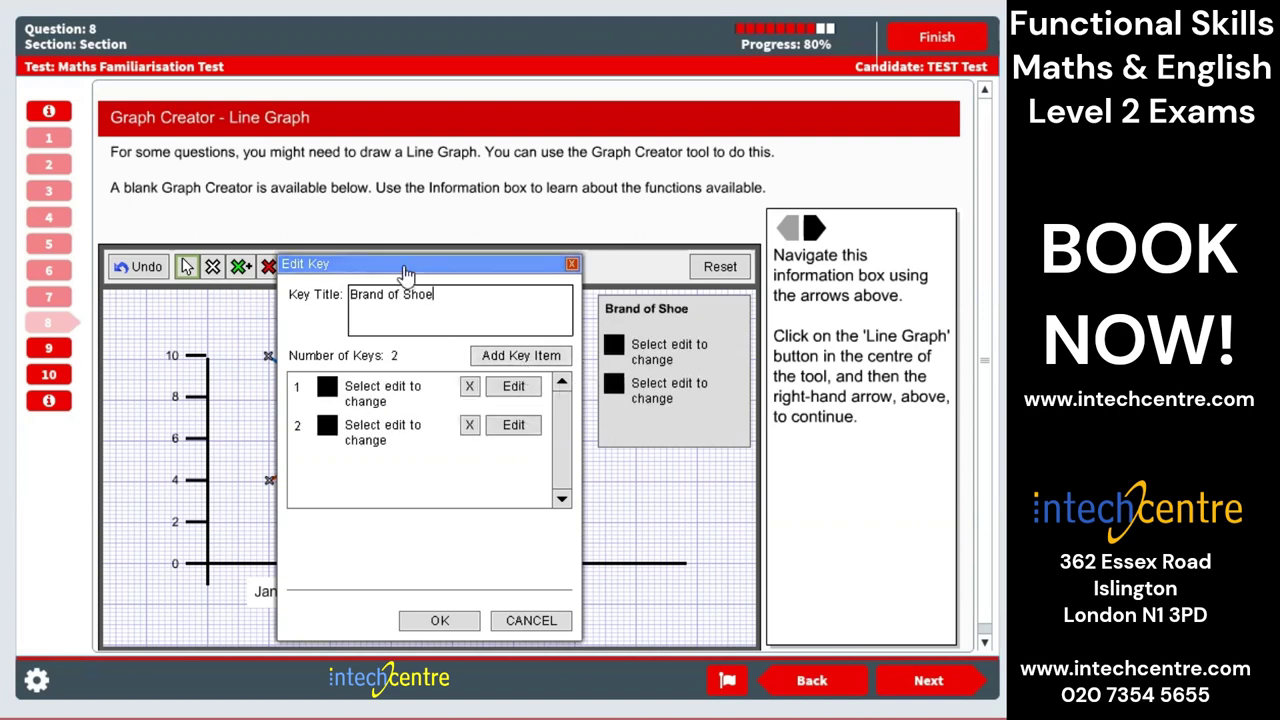
- Move the key dialog clear of the key, and name the first key item "Adidas" with an orange-red colour
drag(433, 273, 351, 283)
drag(439, 336, 615, 334)
drag(433, 336, 319, 369)
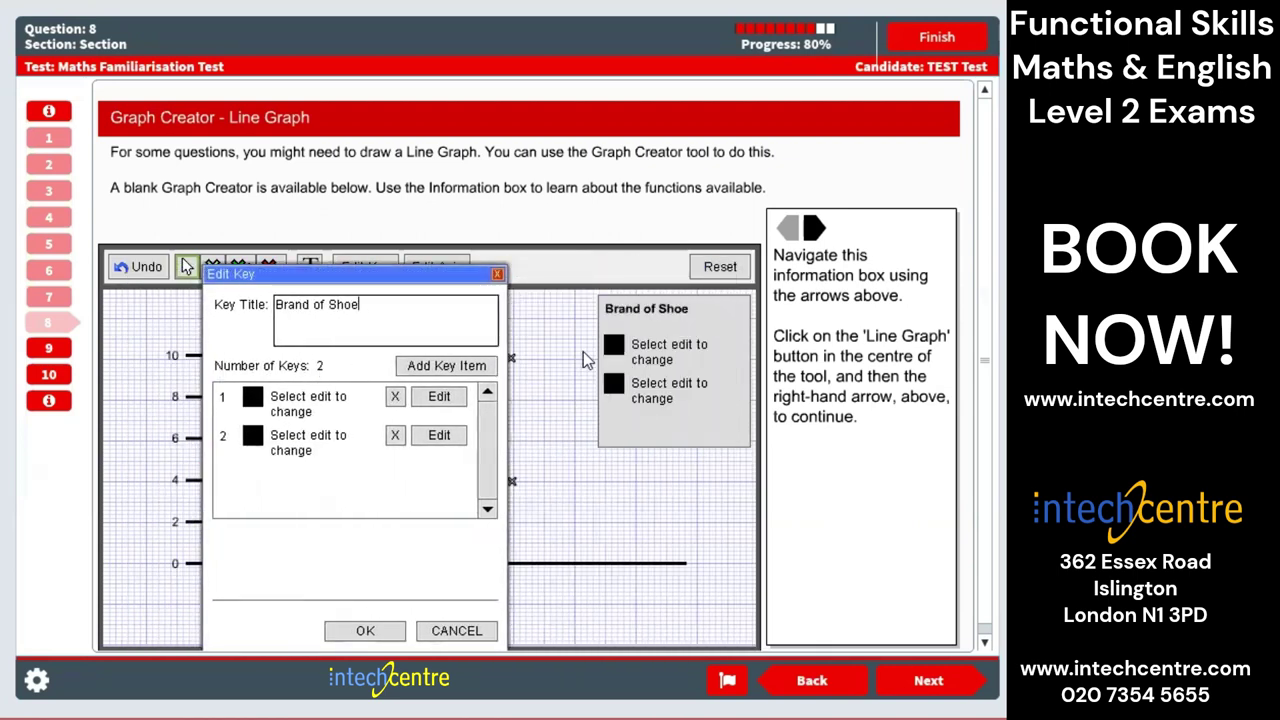
click(441, 437)
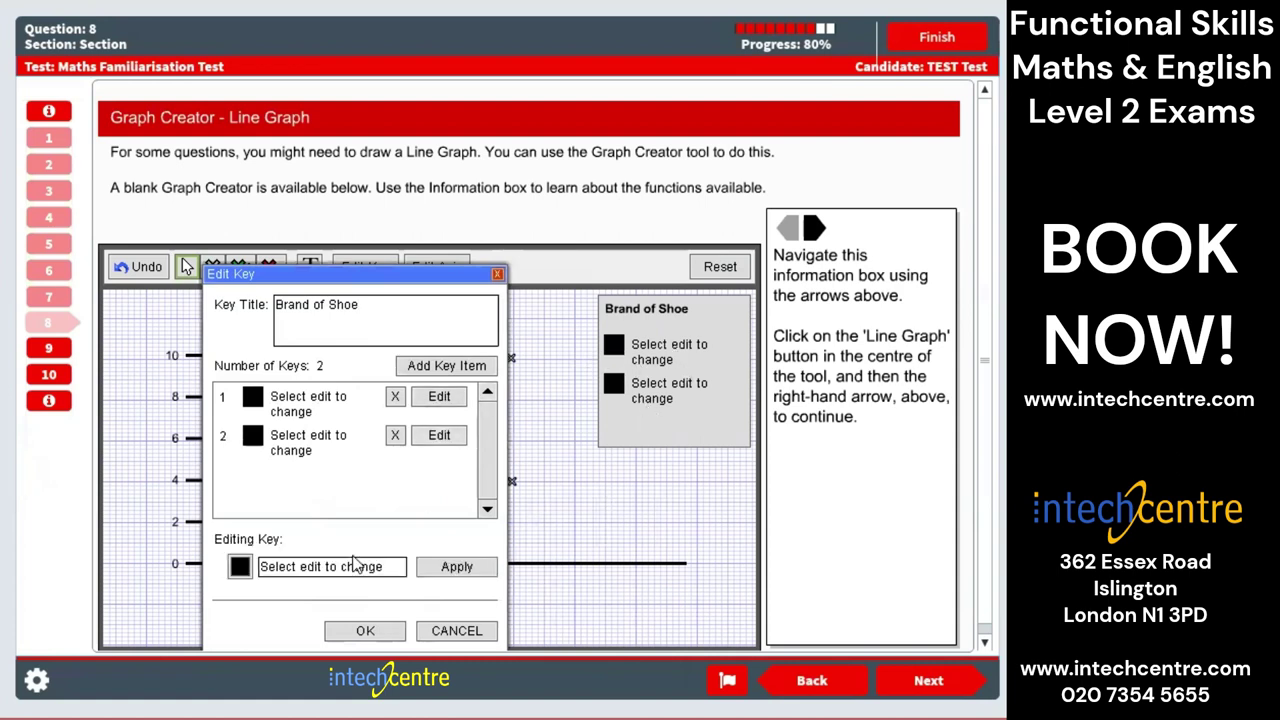
drag(395, 567, 240, 570)
key(BackSpace)
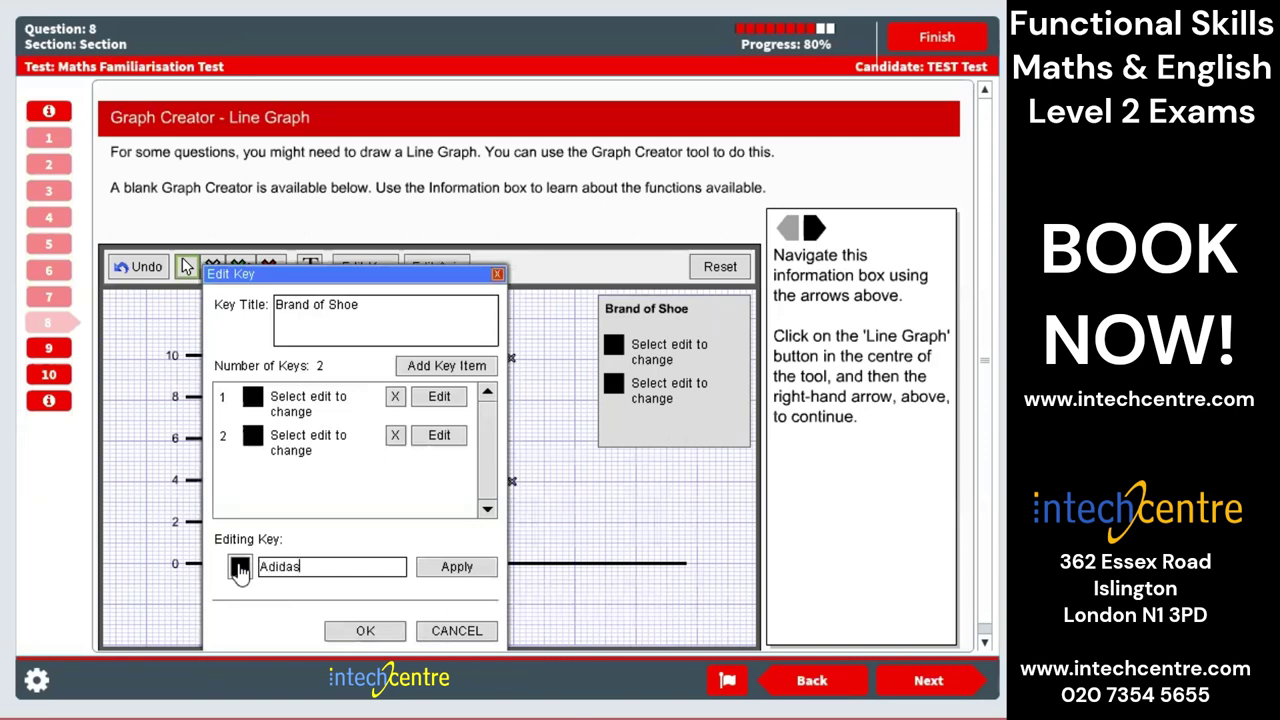
click(240, 567)
click(326, 624)
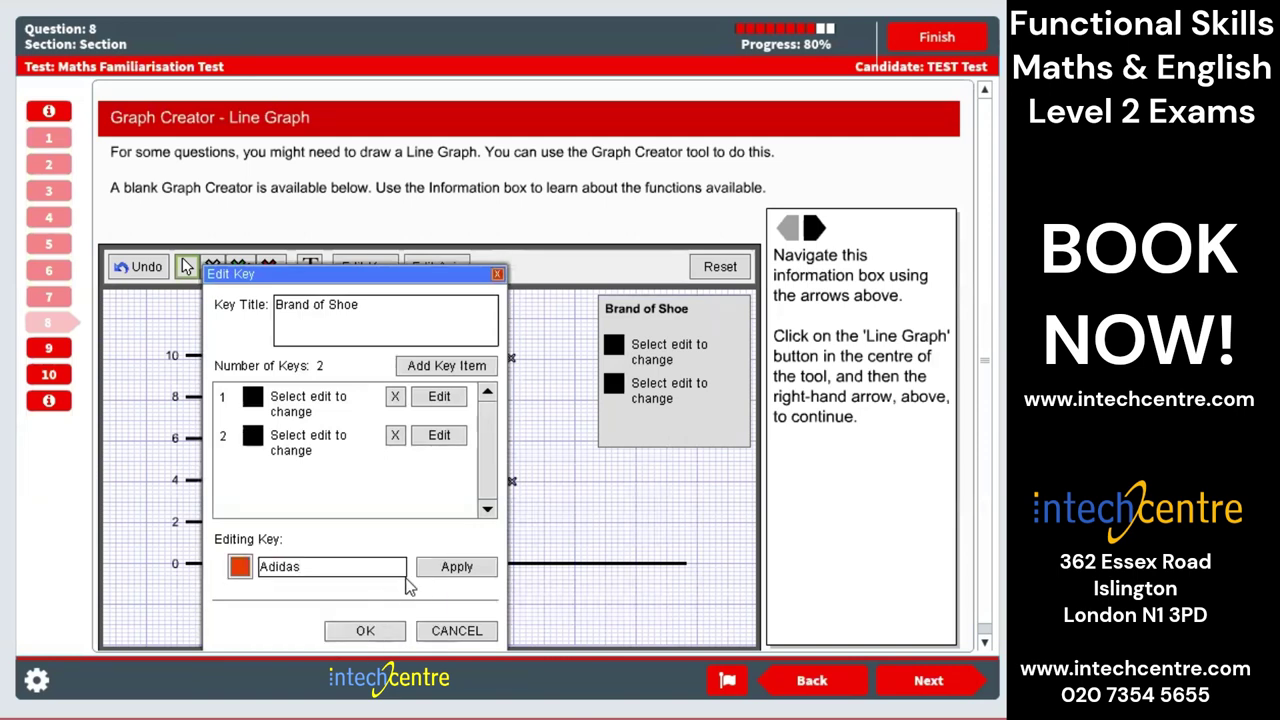
click(457, 568)
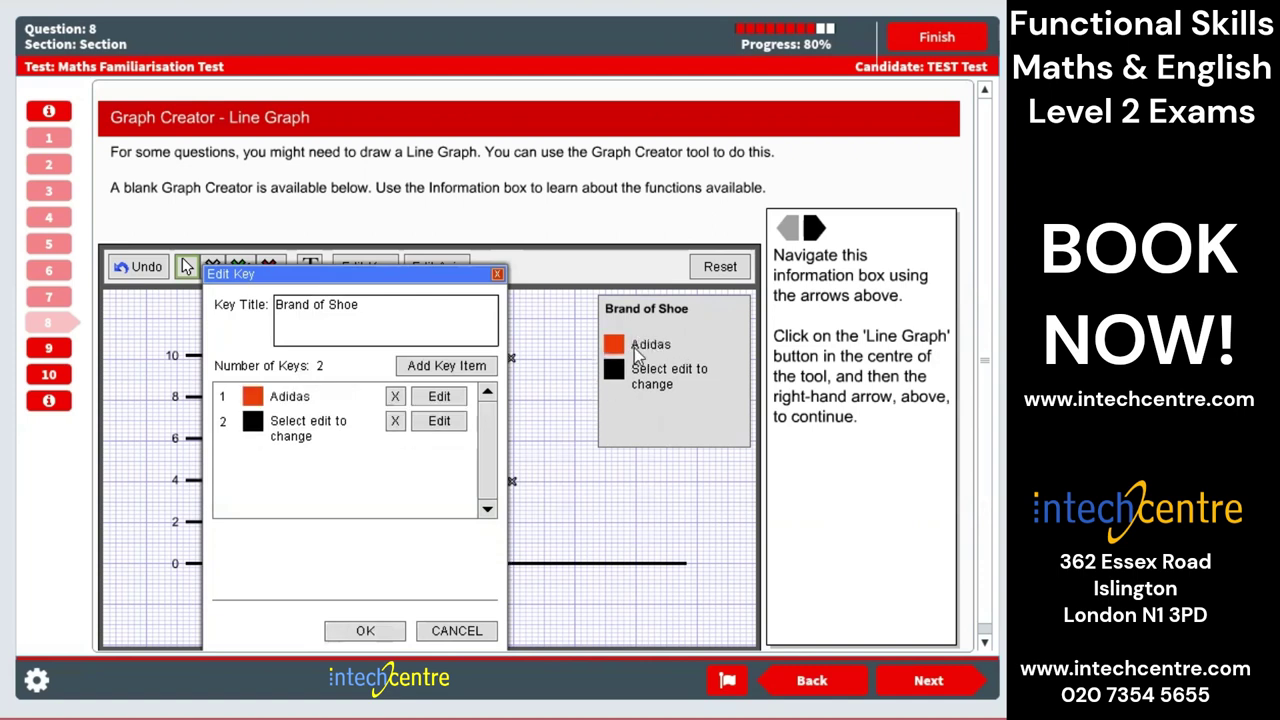
- Name the second key item "Nike" with a blue colour and accept the finished key
click(452, 421)
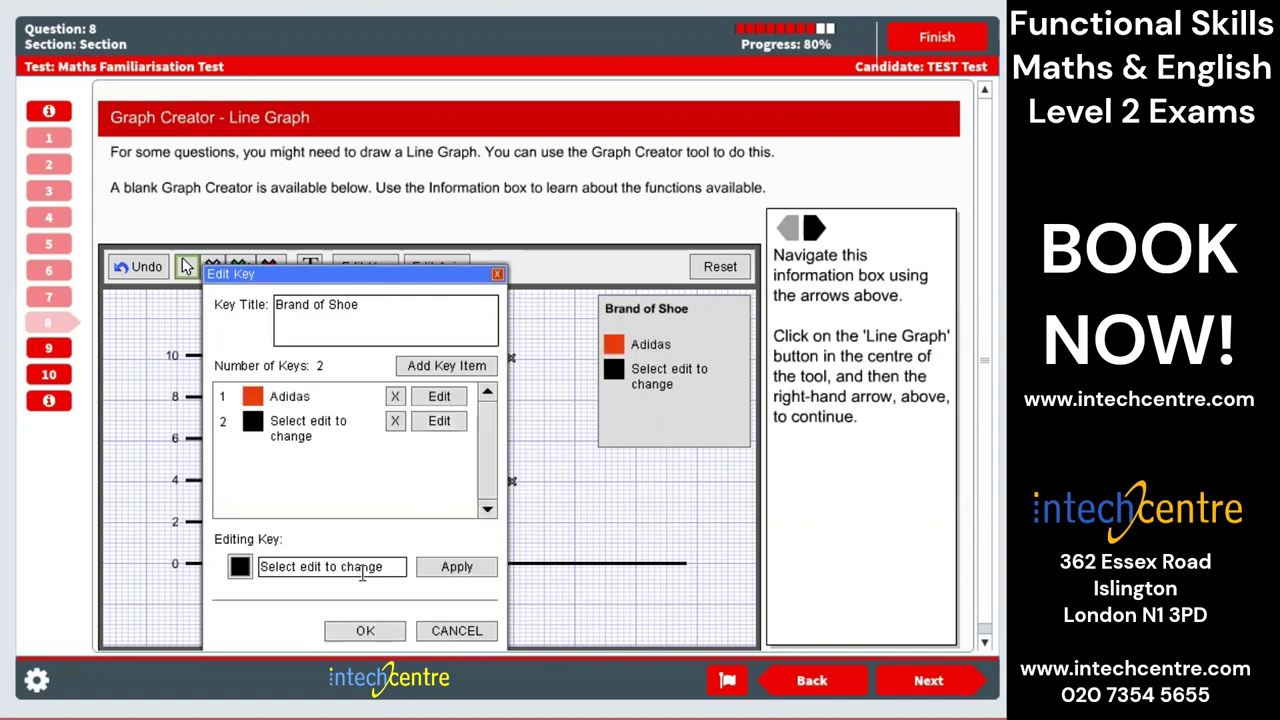
drag(383, 566, 242, 567)
key(BackSpace)
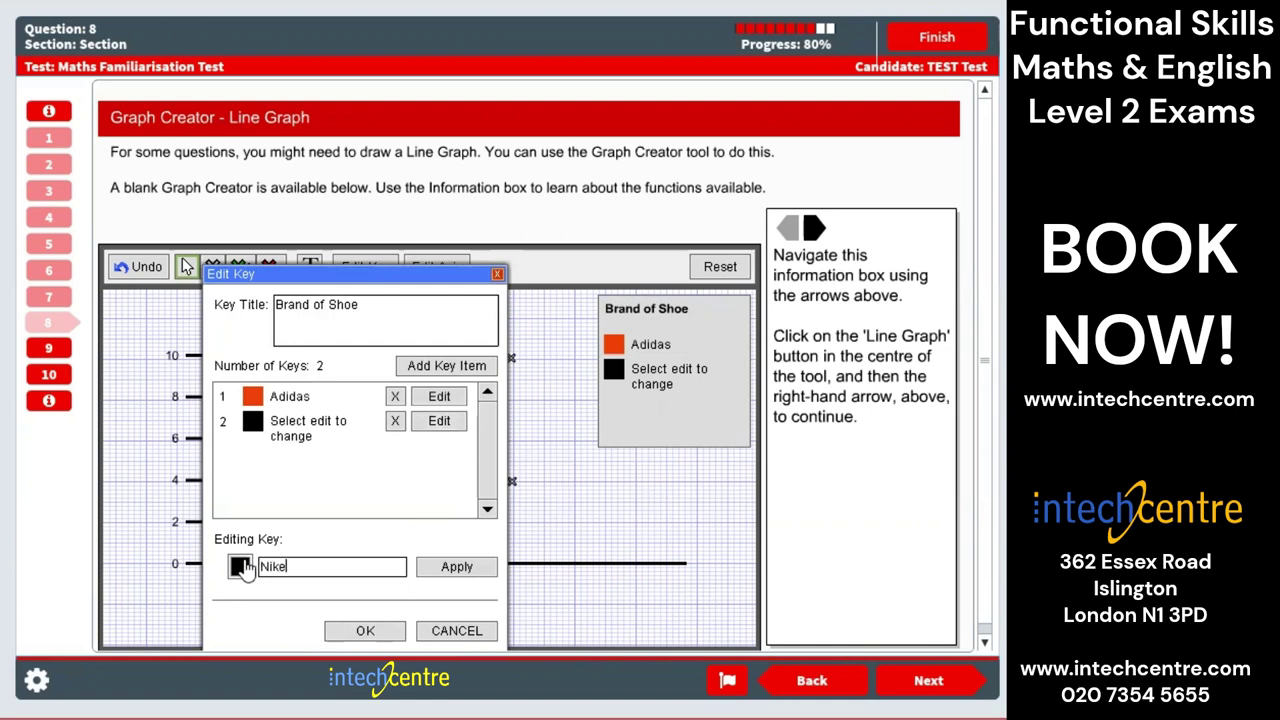
text(Nike)
click(240, 567)
click(312, 612)
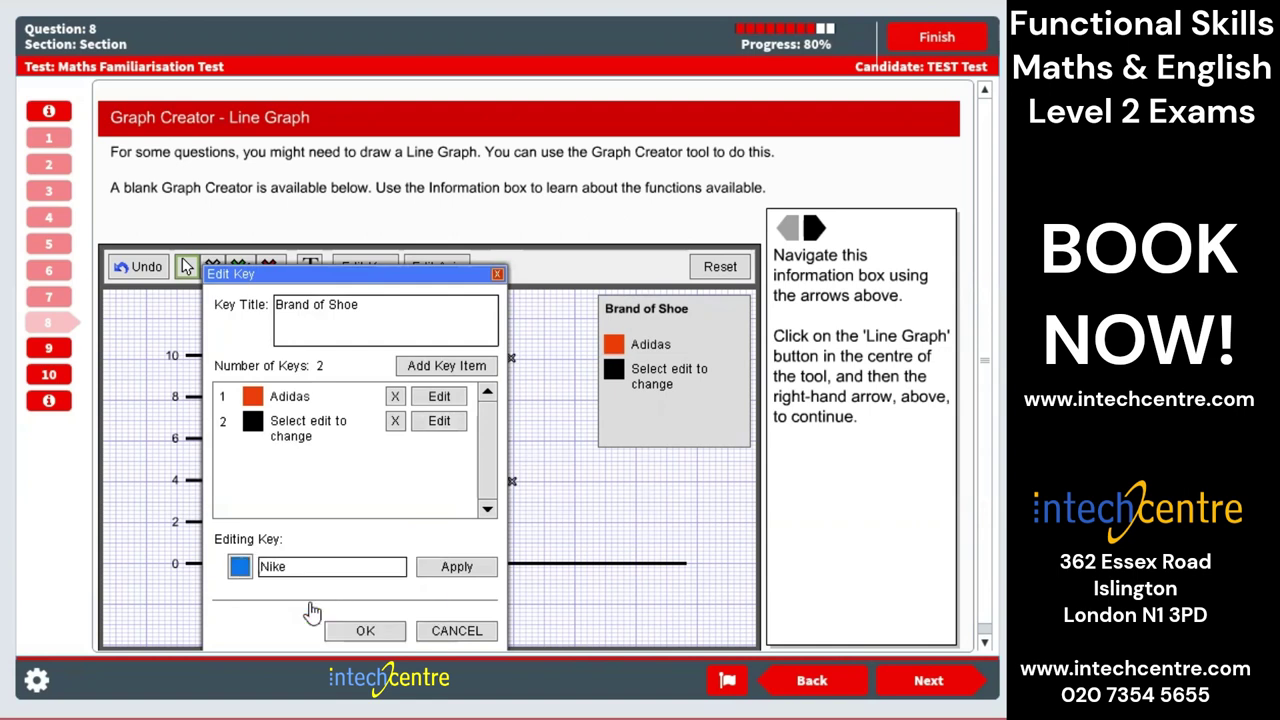
click(441, 570)
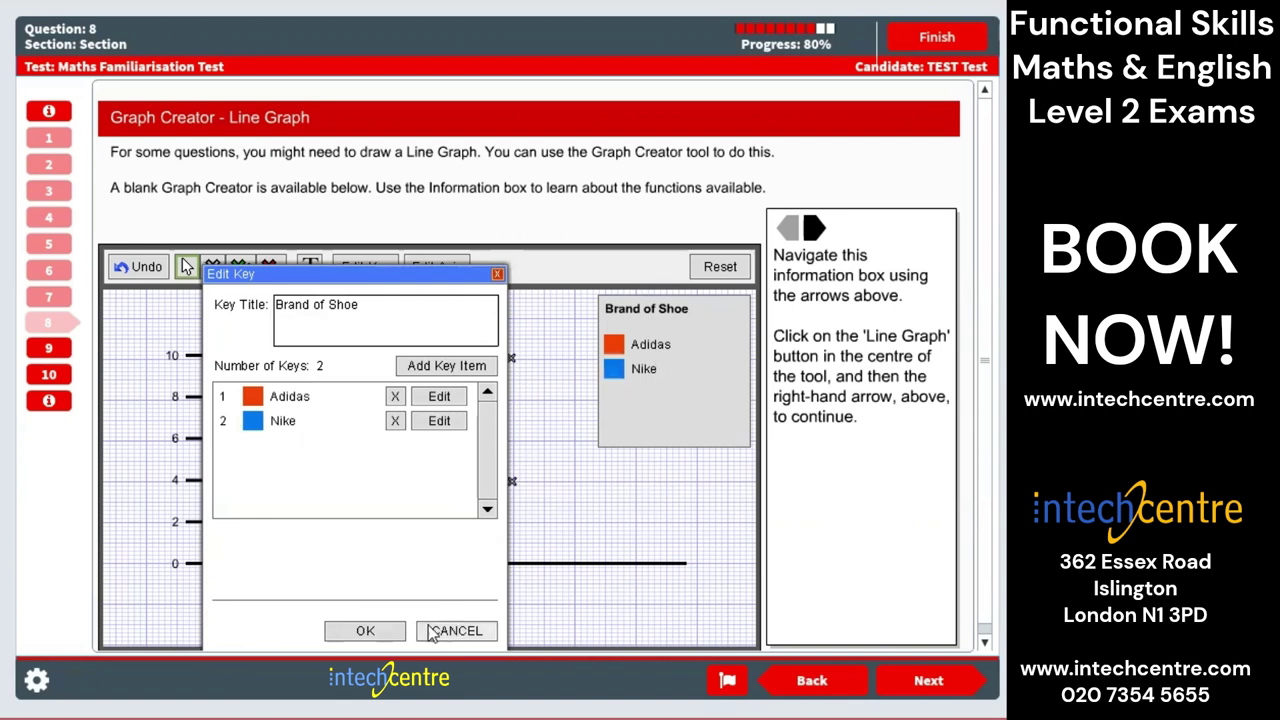
click(365, 630)
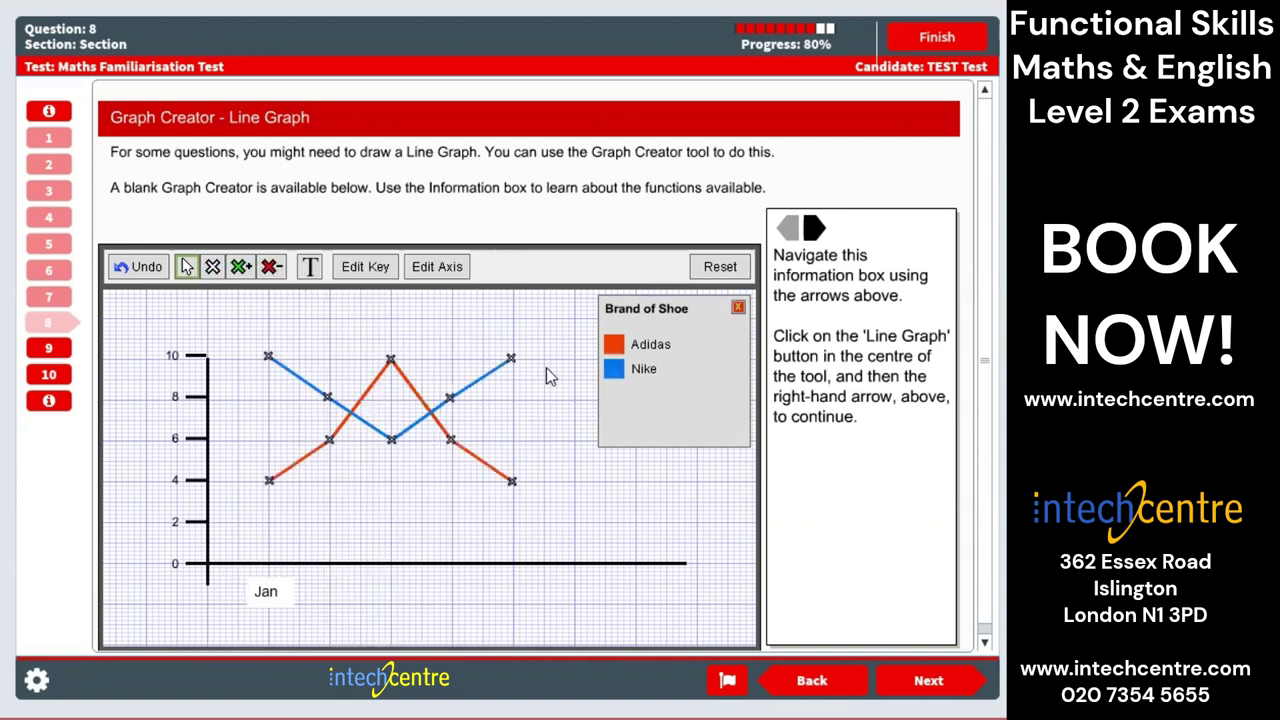